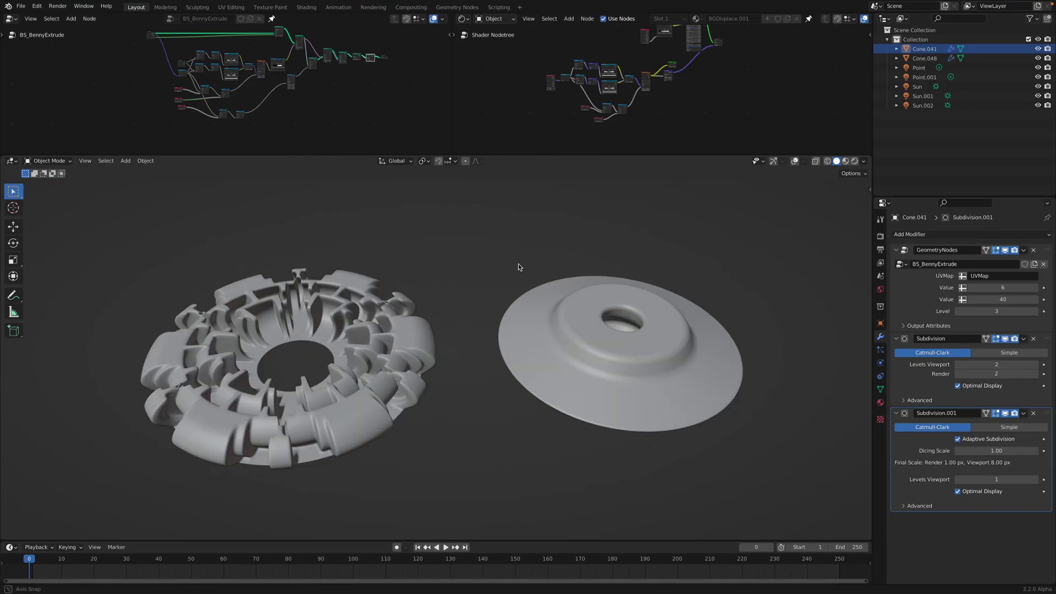
Step: Show the 3D viewport's overlays and gizmos, and enlarge the node editors above it
click(795, 161)
click(773, 161)
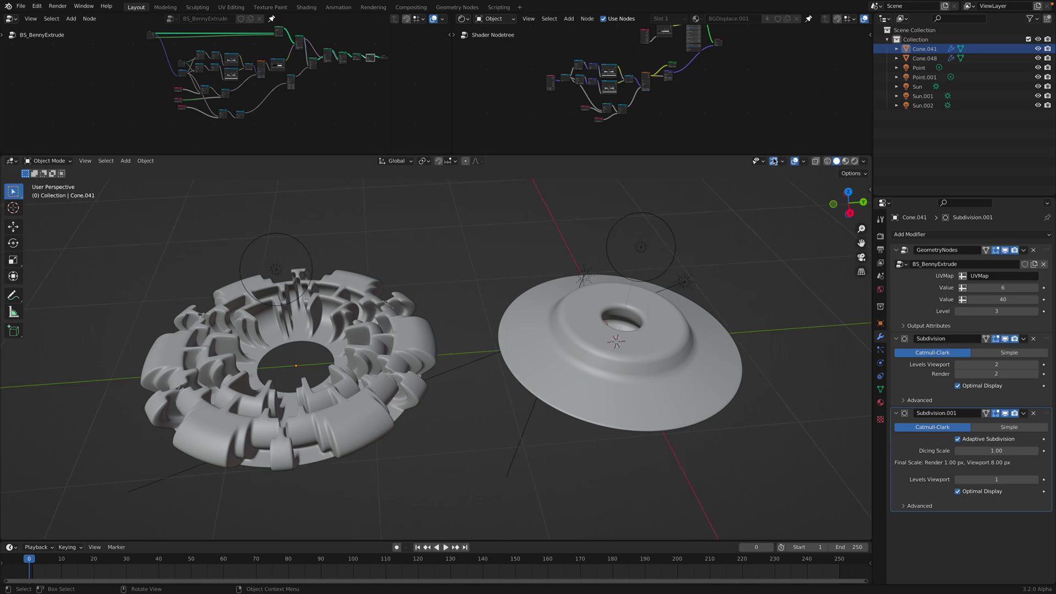
drag(772, 155, 770, 300)
key(Home)
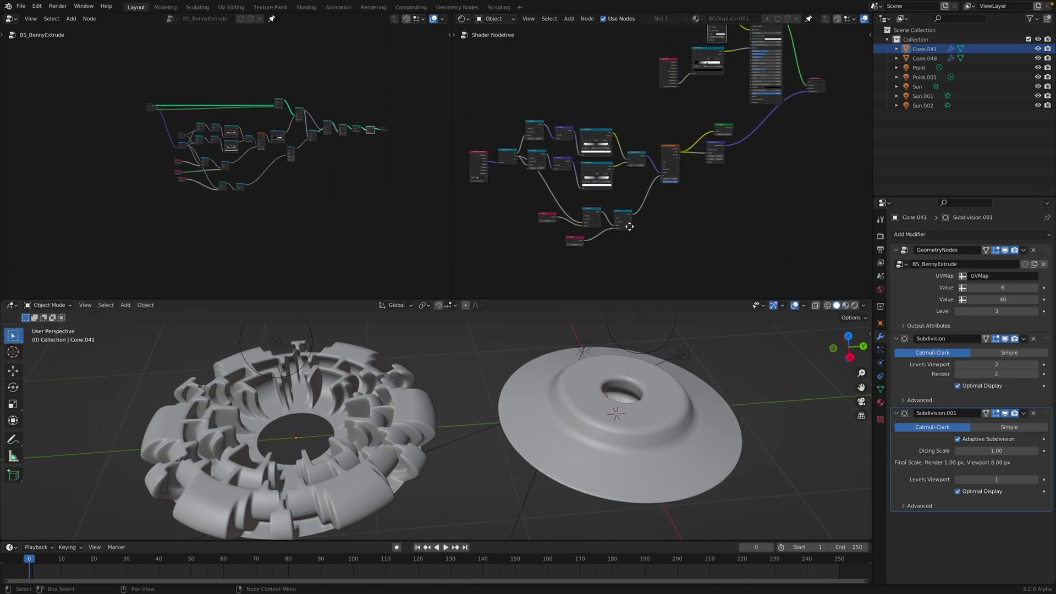
Step: Widen the geometry node editor and examine the BS_BennyExtrude tree from its inputs to the group output
scroll(353, 184, up, 4)
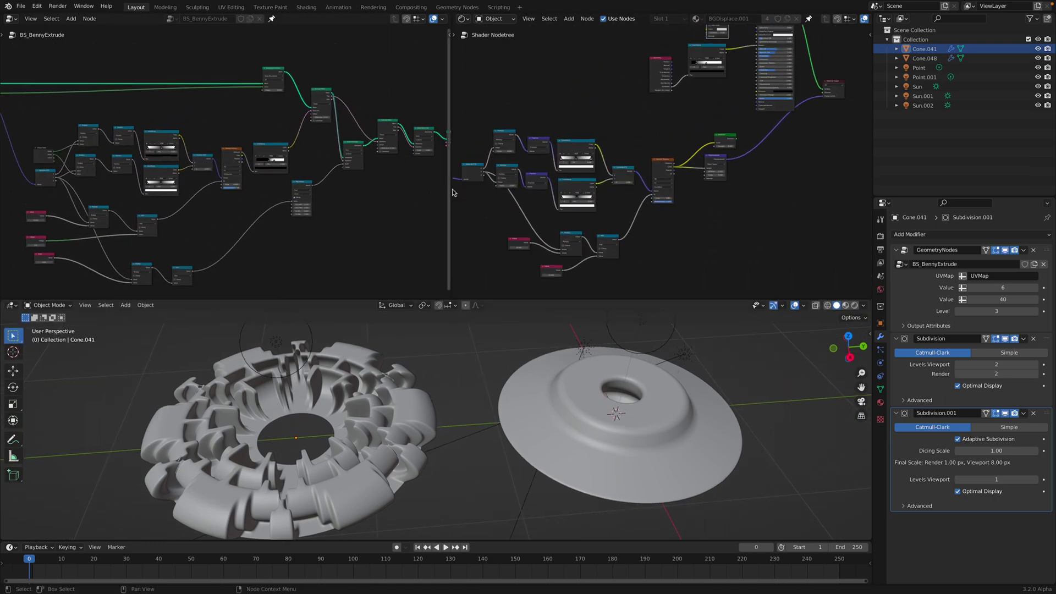
drag(452, 188, 671, 187)
scroll(356, 209, up, 3)
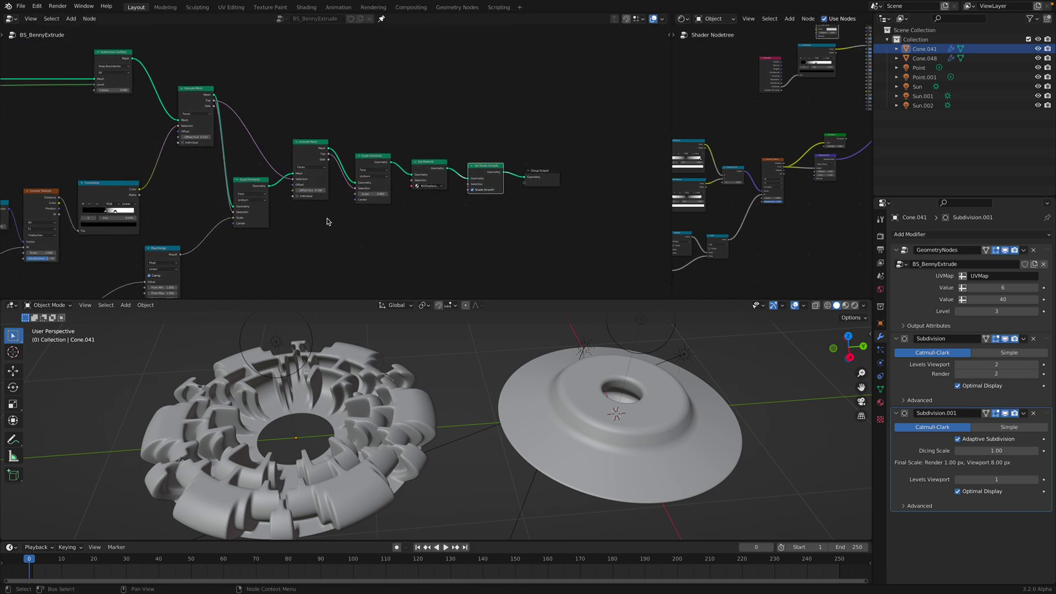
scroll(356, 209, down, 2)
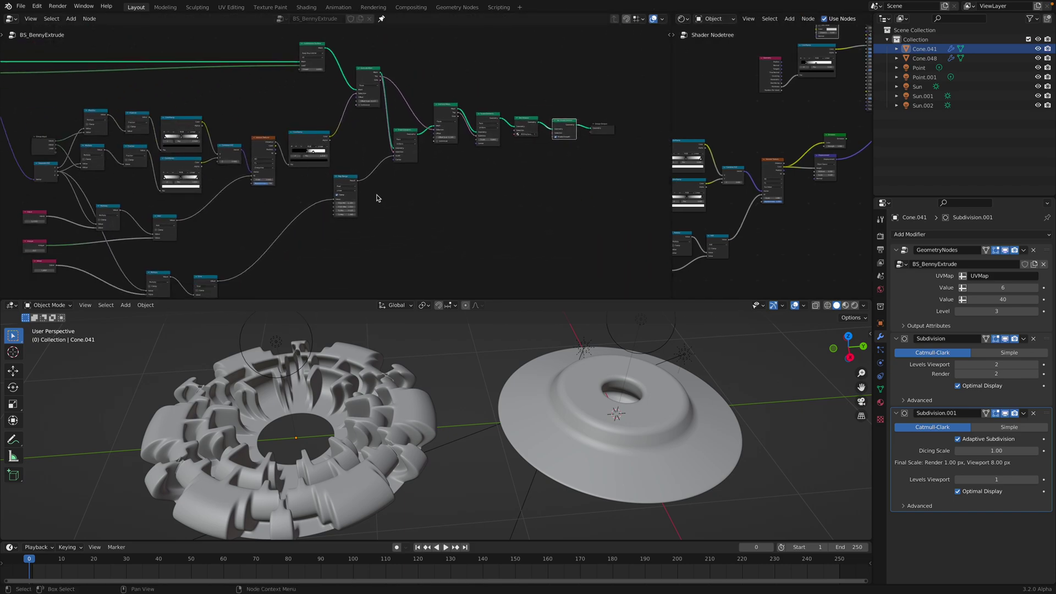
middle_drag(376, 199, 241, 250)
scroll(351, 243, up, 4)
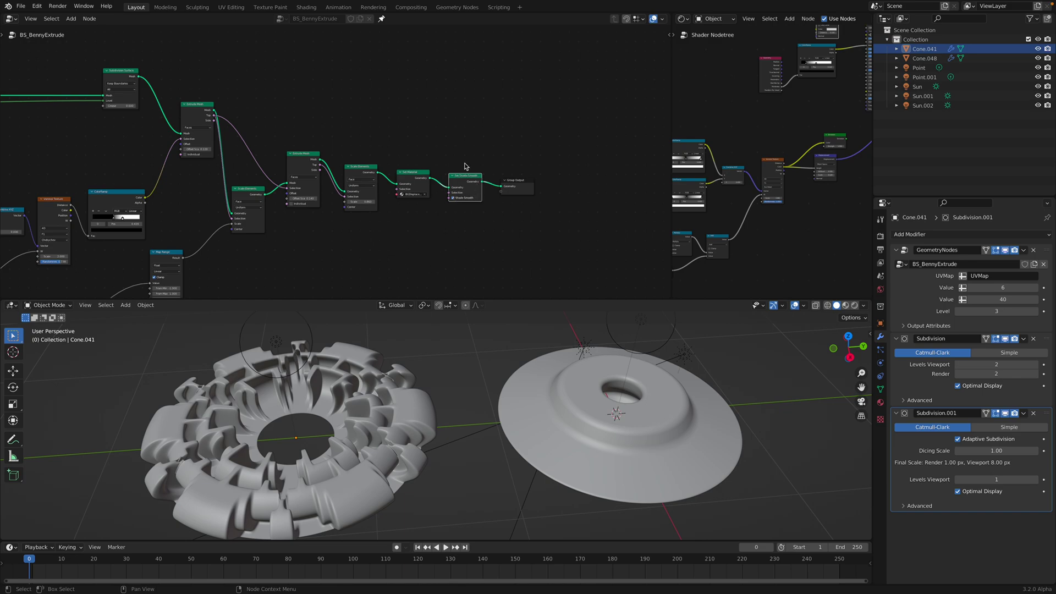
scroll(387, 171, down, 3)
middle_drag(429, 192, 408, 156)
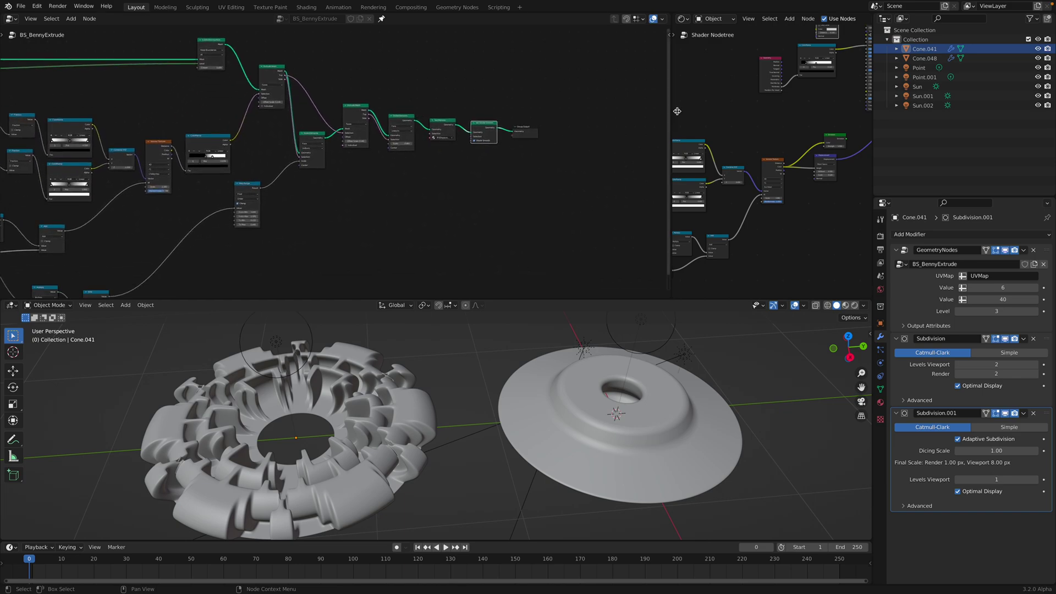
middle_drag(149, 180, 356, 143)
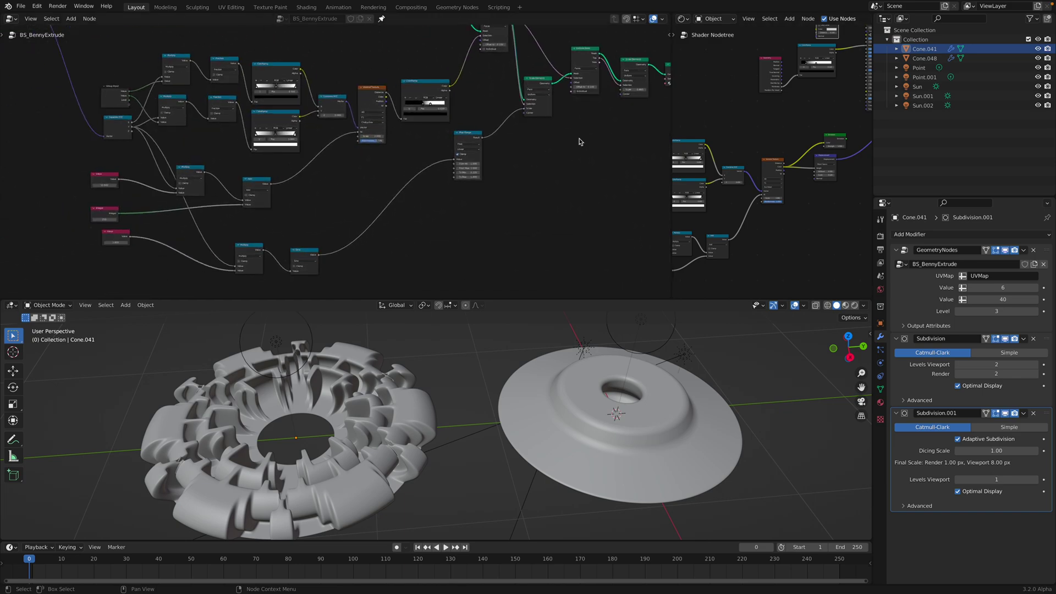
Step: Widen the shader editor and examine the displacement shader's chain from Texture Coordinate to Voronoi Texture and Displacement
drag(668, 113, 351, 96)
scroll(519, 165, up, 2)
middle_drag(519, 165, 577, 133)
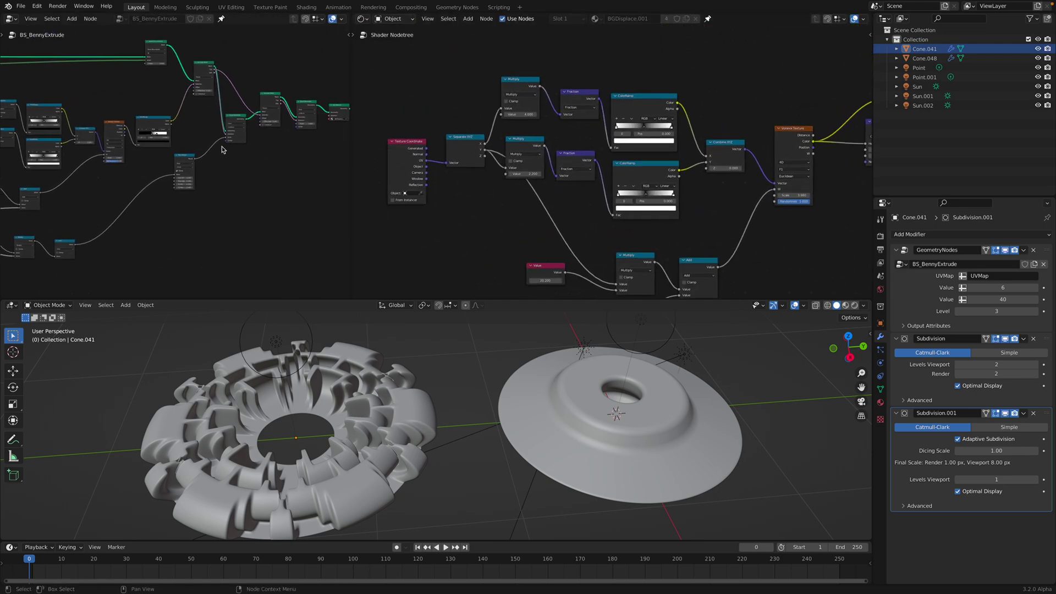
scroll(93, 112, up, 3)
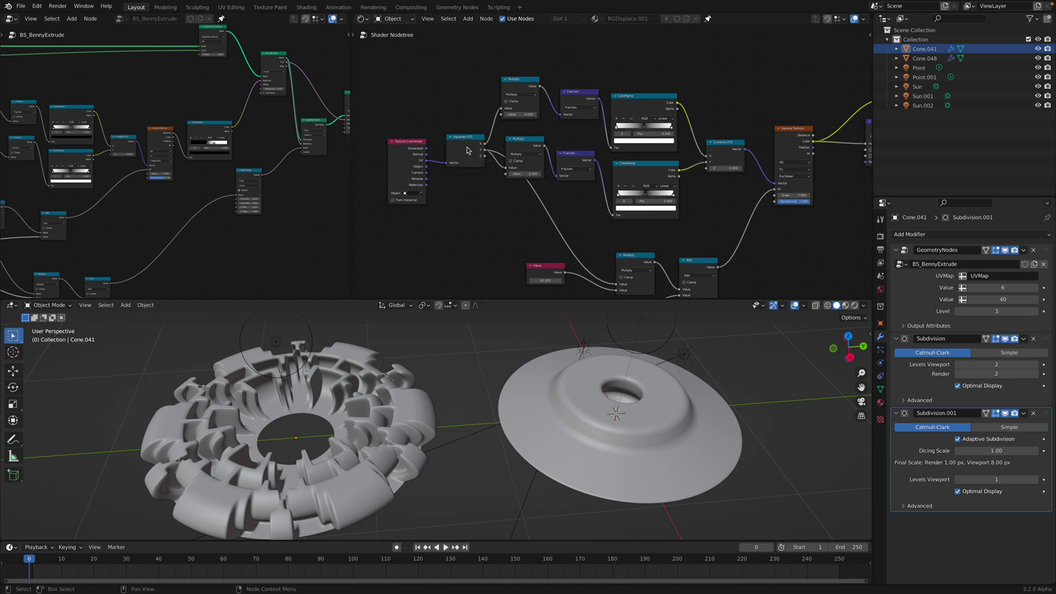
scroll(506, 162, up, 1)
scroll(572, 160, down, 1)
middle_drag(637, 184, 628, 163)
scroll(627, 163, down, 2)
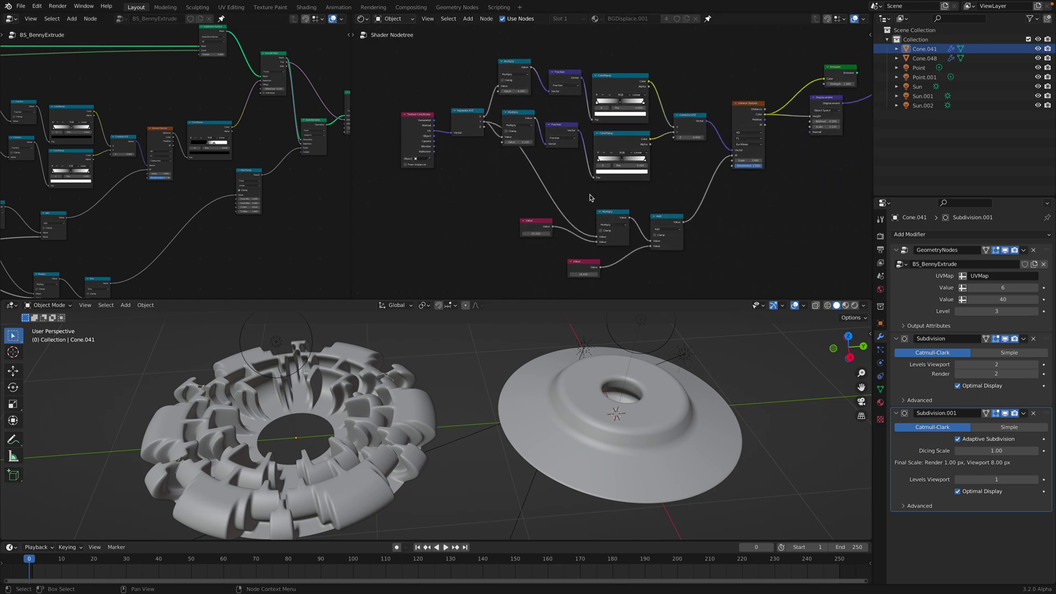
mouse_move(682, 358)
middle_down()
mouse_move(682, 385)
mouse_move(685, 355)
middle_up()
middle_drag(690, 190, 717, 145)
scroll(717, 197, up, 2)
scroll(567, 187, down, 3)
scroll(396, 165, up, 4)
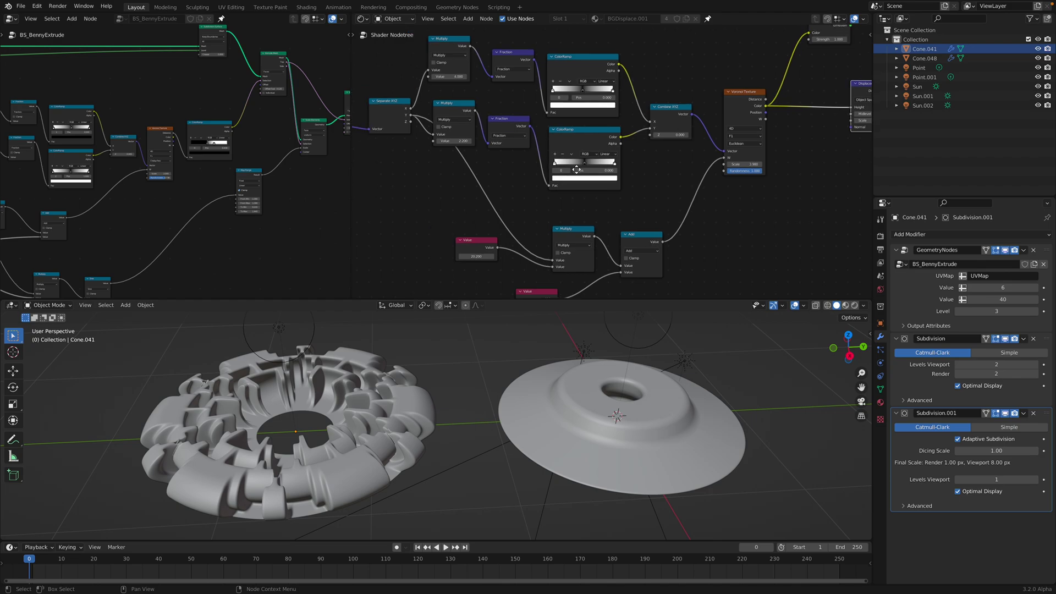
Step: Reposition the Texture Coordinate, Separate XYZ and two Multiply nodes at the start of the displacement shader chain
drag(408, 150, 408, 136)
middle_drag(409, 136, 454, 150)
scroll(454, 150, up, 1)
drag(417, 135, 406, 112)
drag(510, 150, 540, 169)
drag(616, 65, 613, 49)
drag(632, 151, 615, 124)
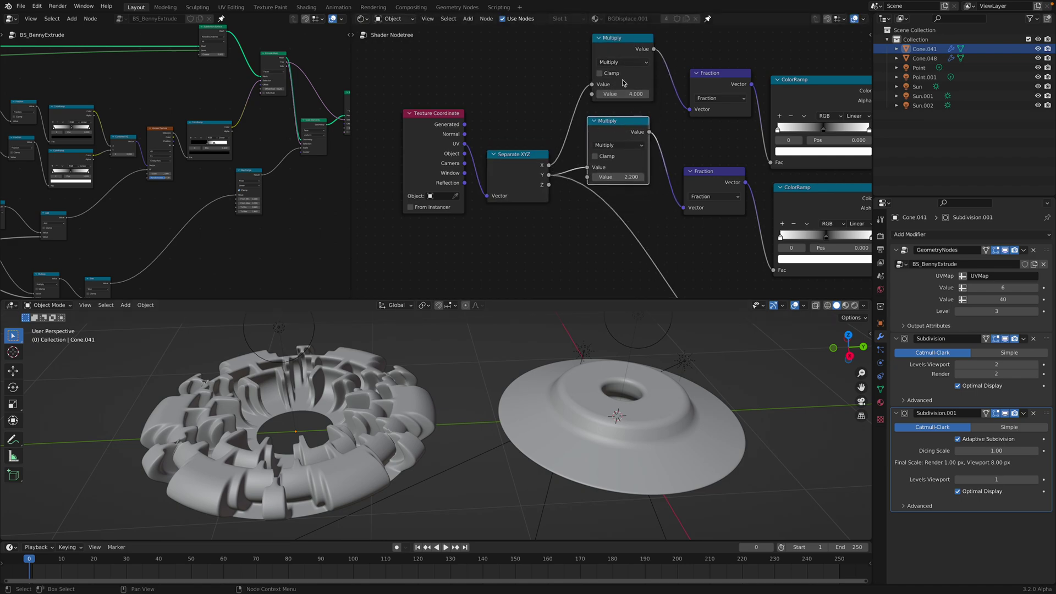
Step: Nudge the Multiply nodes, the upper Fraction node and the upper ColorRamp node in the displacement shader
scroll(622, 81, down, 2)
drag(615, 57, 613, 58)
drag(610, 127, 612, 127)
middle_drag(686, 127, 565, 120)
drag(593, 92, 591, 96)
middle_drag(590, 96, 529, 95)
drag(603, 155, 606, 154)
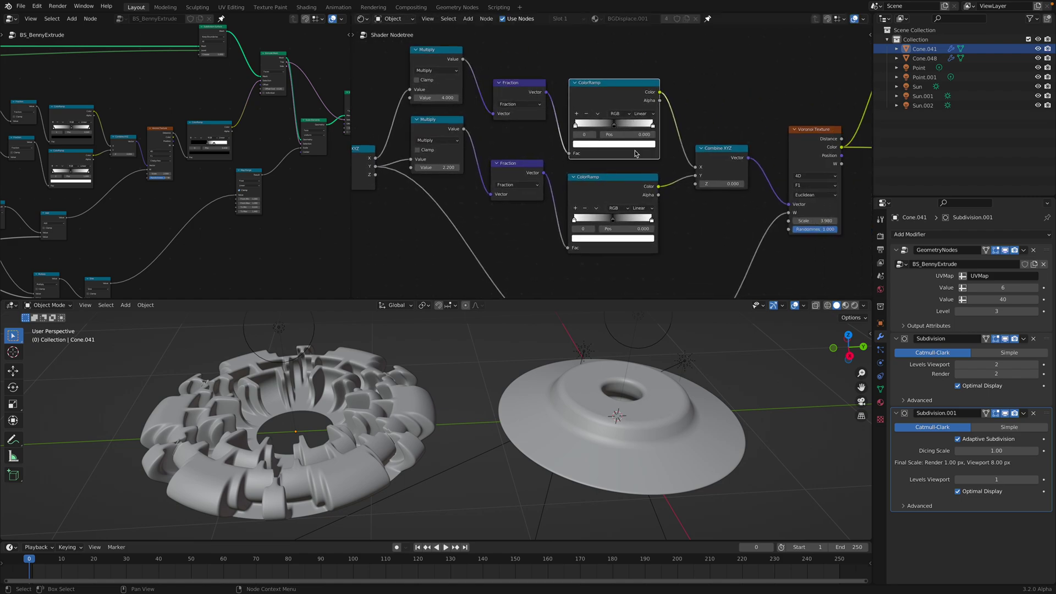
Step: Nudge the shader's Voronoi Texture node and select the Emission node fed by its color
middle_drag(632, 135, 516, 163)
middle_drag(601, 182, 498, 183)
drag(593, 167, 591, 169)
middle_drag(715, 84, 603, 116)
click(604, 119)
scroll(610, 162, down, 1)
scroll(481, 378, down, 2)
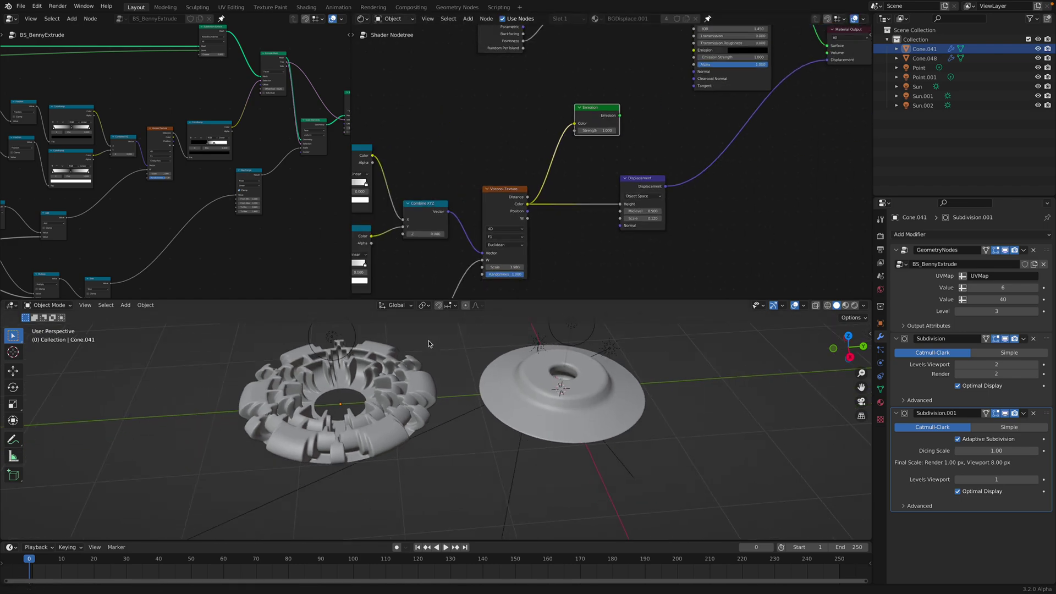
Step: Select the extruded ring Cone.041, preview the scene in rendered shading and return to solid shading
click(341, 385)
mouse_move(341, 385)
middle_down()
mouse_move(435, 384)
mouse_move(344, 395)
mouse_move(363, 387)
middle_up()
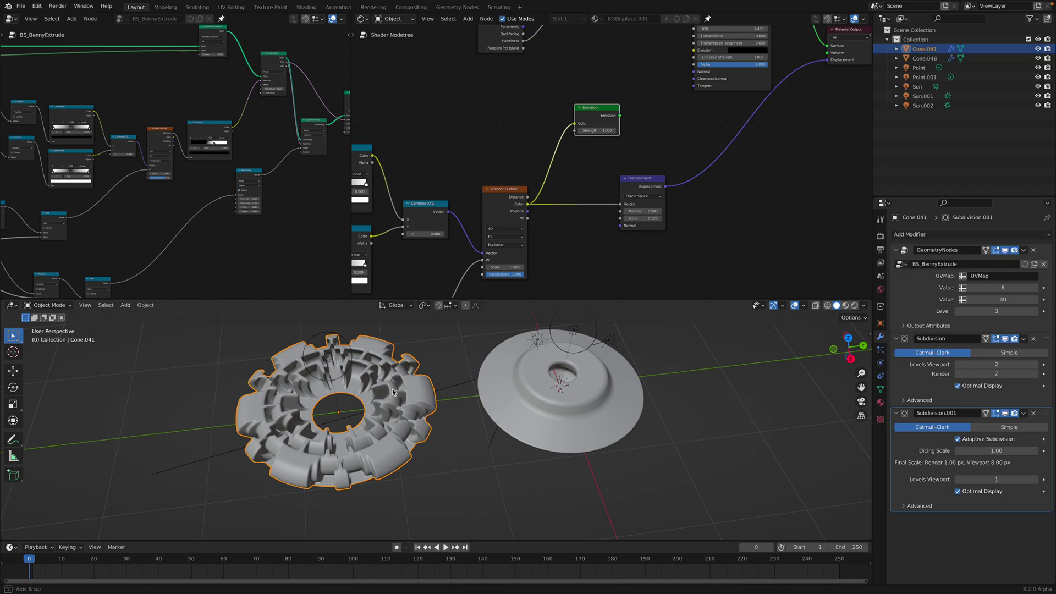
click(854, 307)
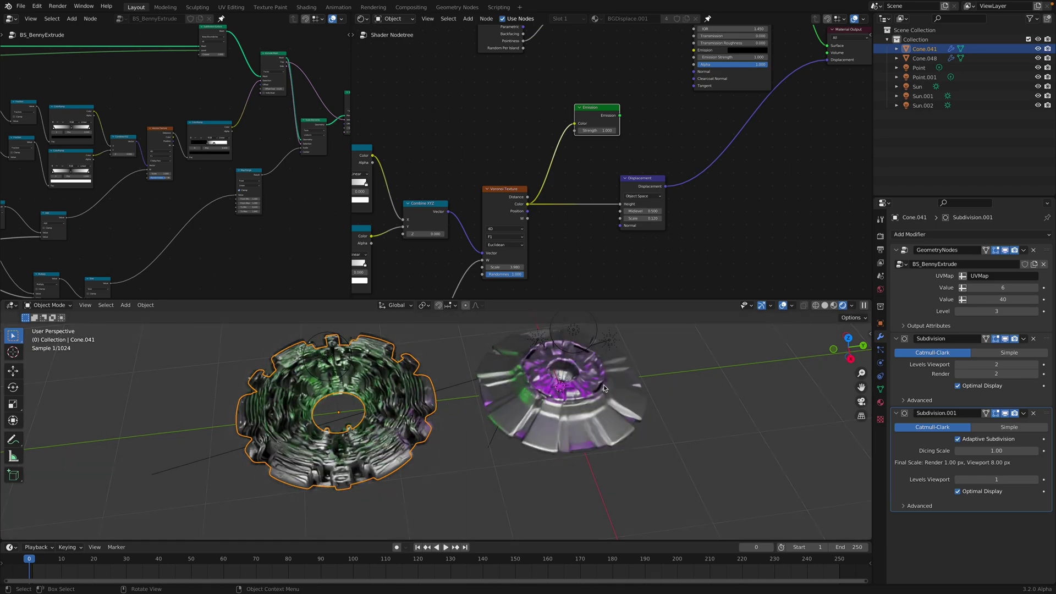
click(826, 309)
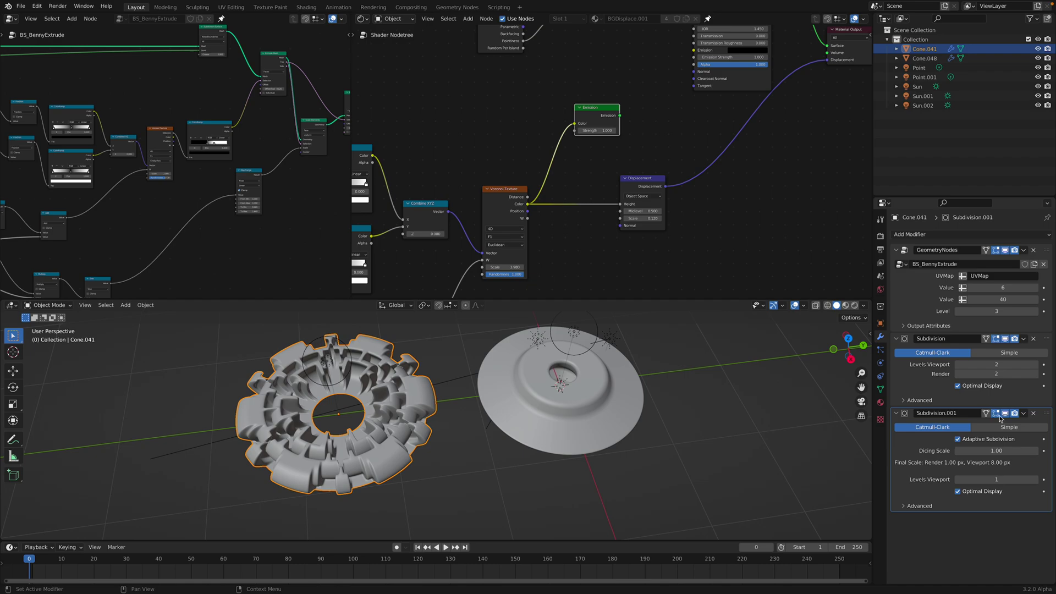
Step: Enlarge the 3D viewport and check the Cycles feature set in the render settings, returning to Cone.041's modifiers
drag(767, 300, 767, 190)
click(880, 237)
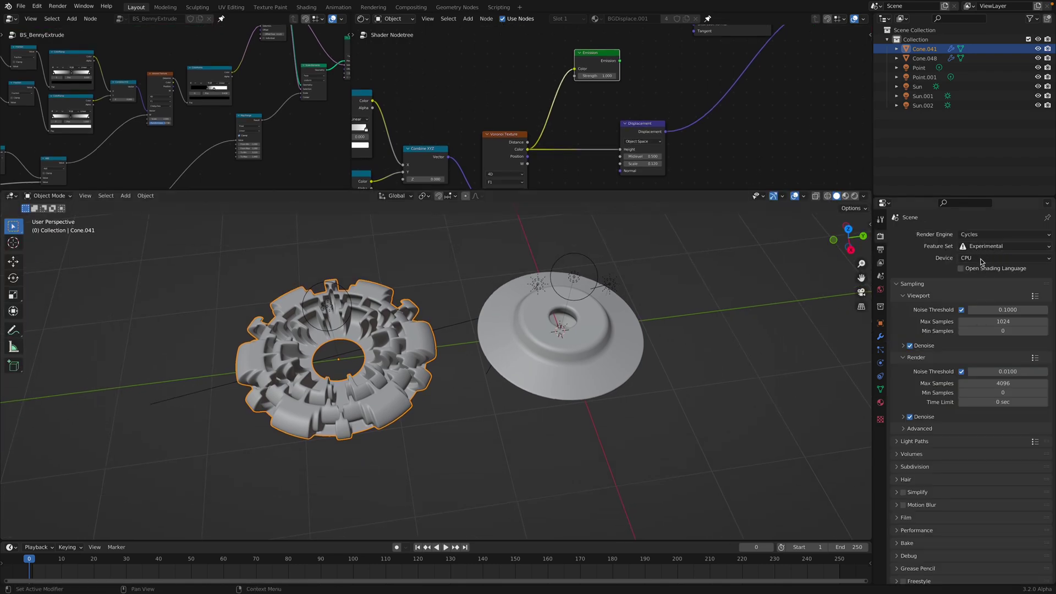
click(881, 337)
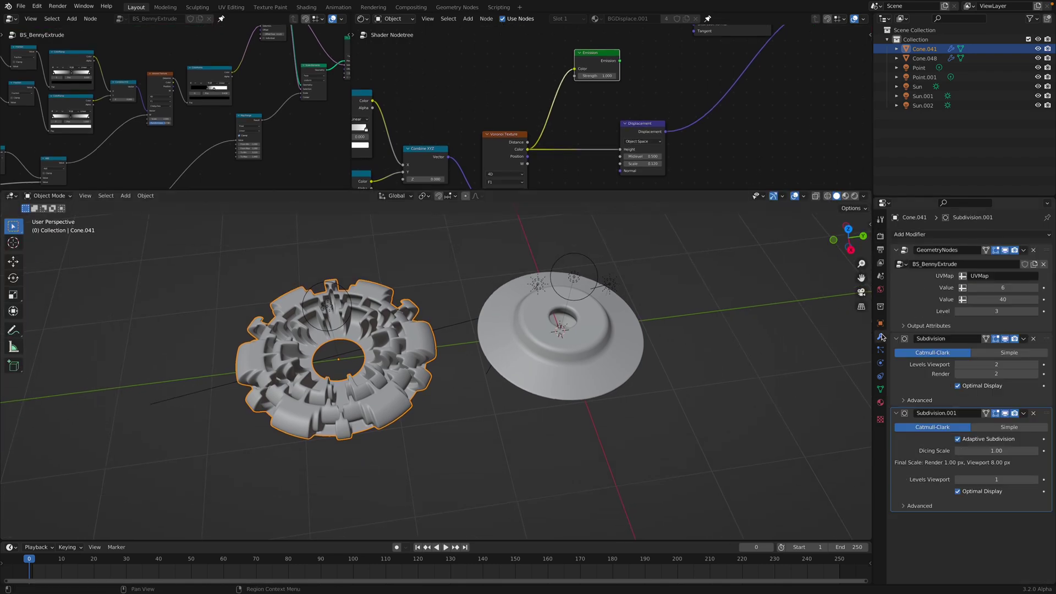
Step: Remove both Subdivision modifiers from Cone.041, keeping only its GeometryNodes modifier
click(1034, 413)
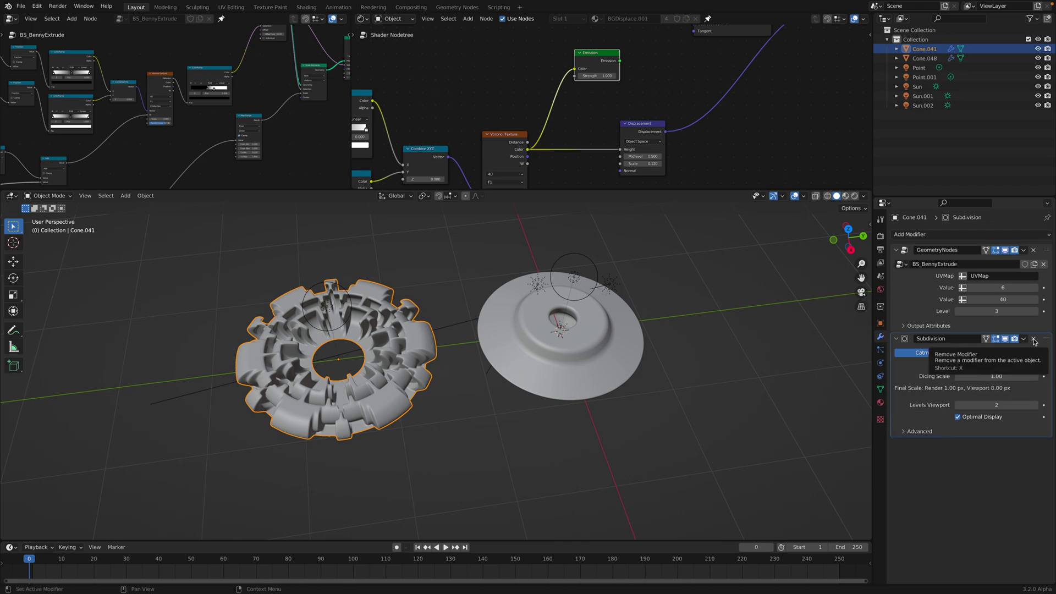
click(1034, 340)
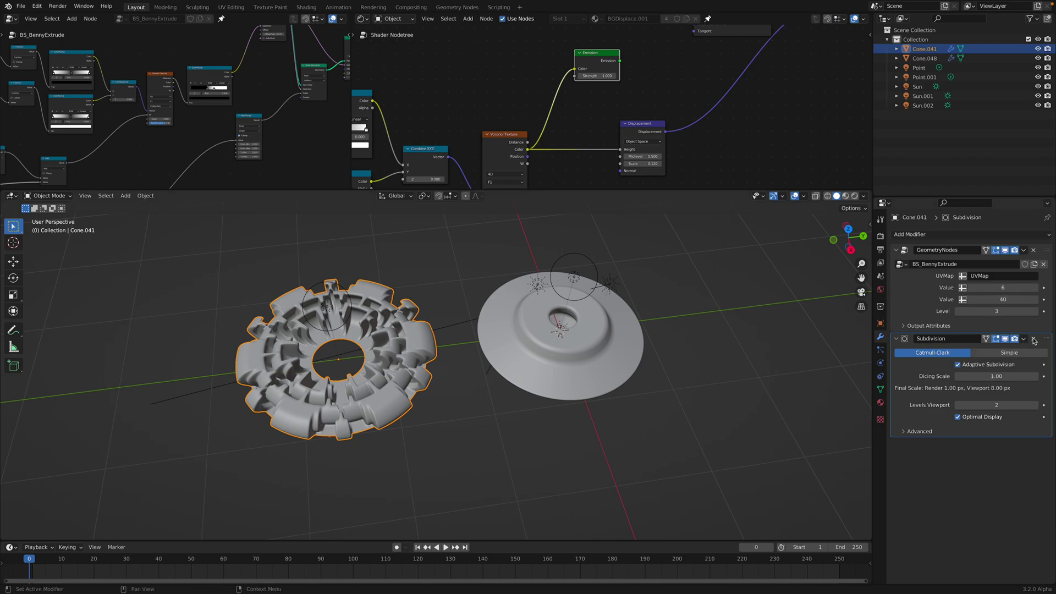
mouse_move(440, 379)
middle_down()
mouse_move(434, 421)
mouse_move(425, 385)
middle_up()
scroll(425, 384, up, 1)
middle_drag(499, 364, 498, 396)
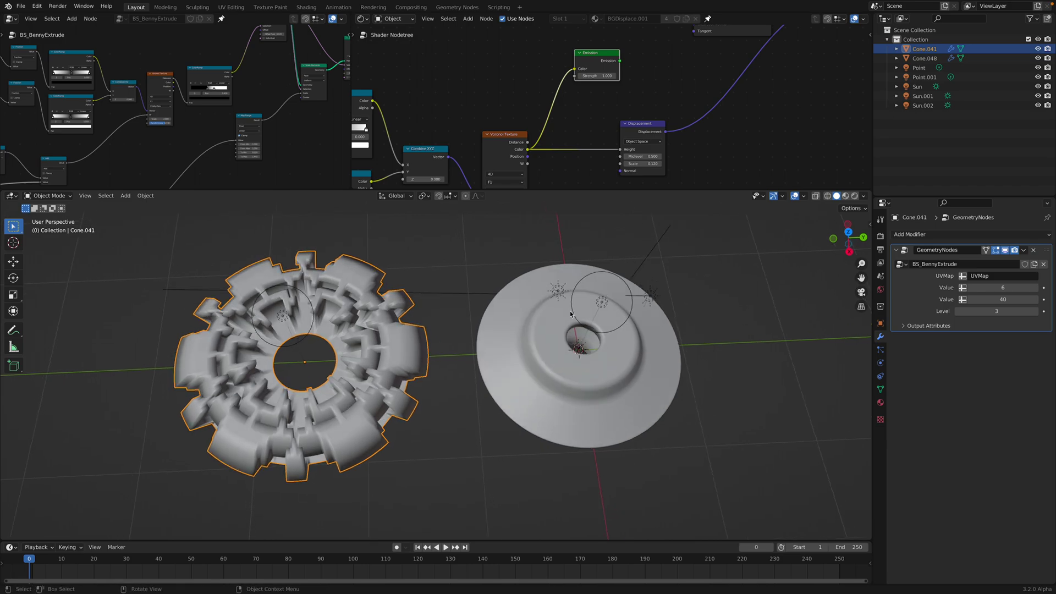
Step: Preview both objects in rendered shading without the ring's subdivision, and return to solid shading
click(854, 196)
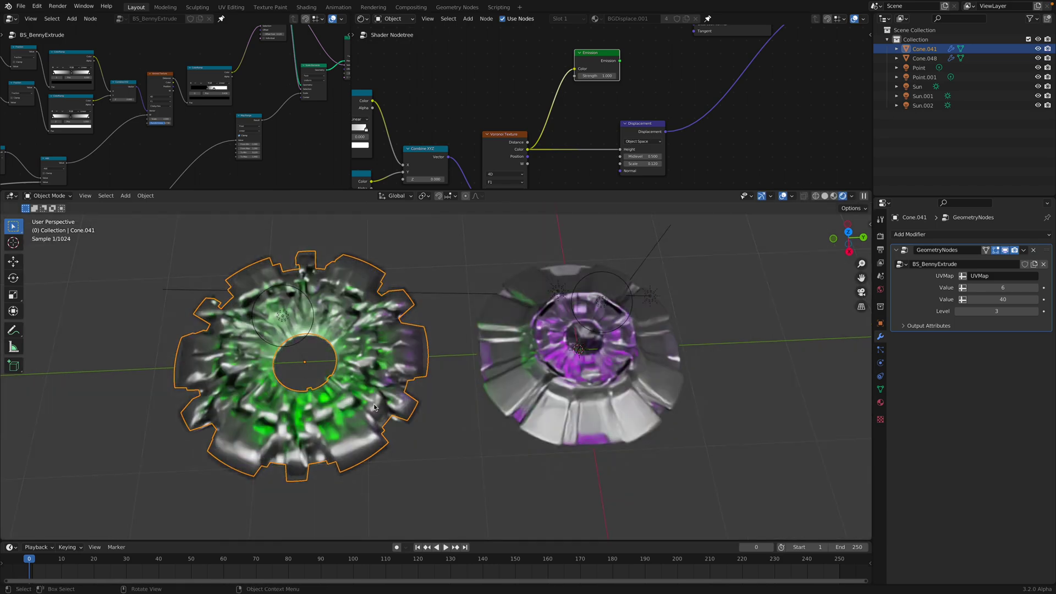
click(826, 200)
mouse_move(380, 356)
shift+middle_down()
mouse_move(473, 353)
mouse_move(440, 361)
shift+middle_up()
scroll(476, 347, up, 1)
Step: Hide Cone.041's GeometryNodes modifier in the viewport and inspect the base ring in wireframe and solid shading
click(1004, 251)
key(z)
click(390, 324)
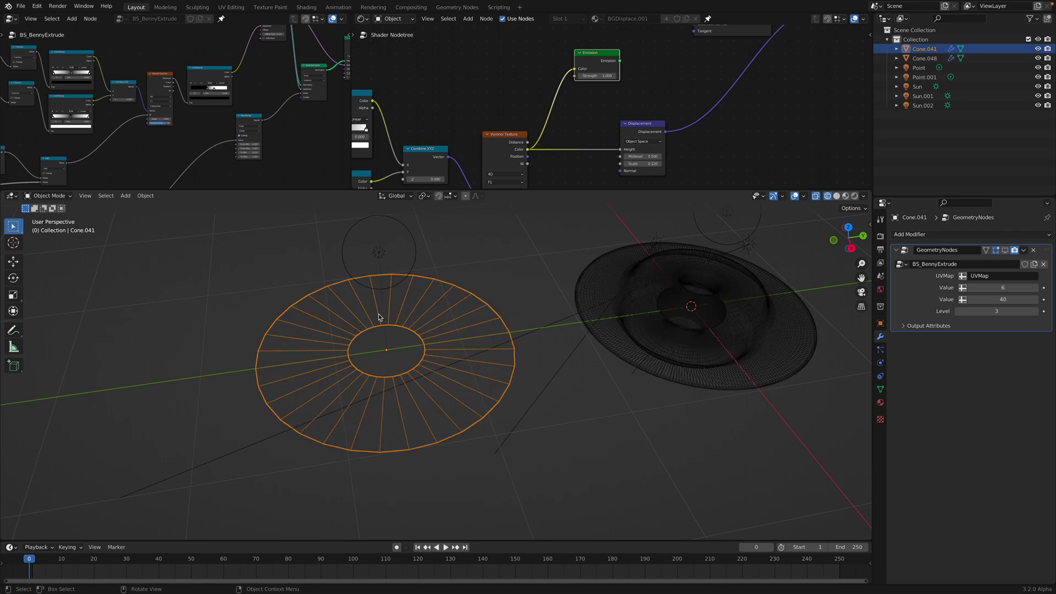
key(z)
click(424, 354)
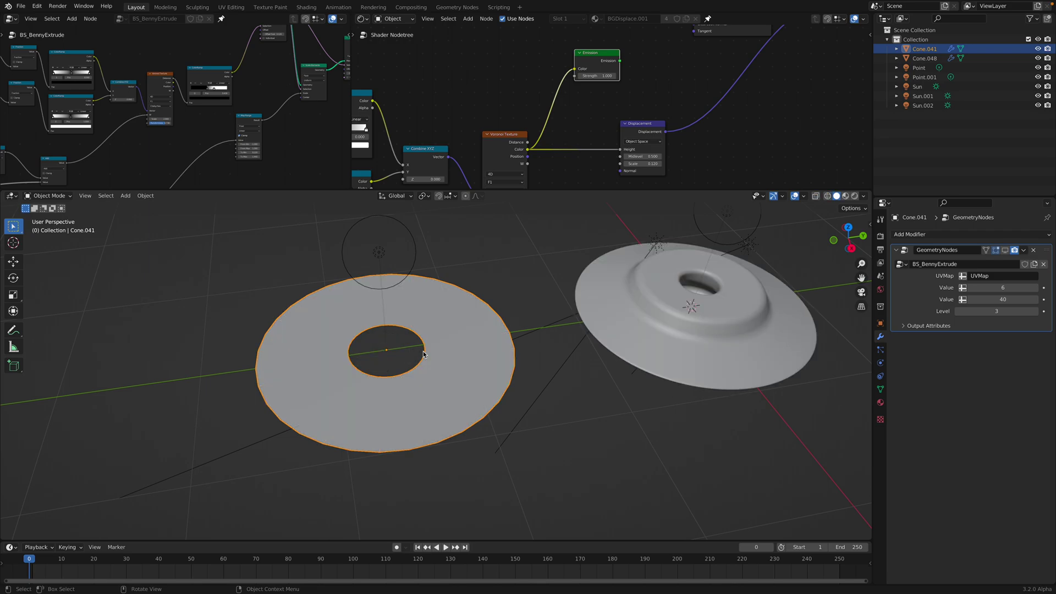
middle_drag(424, 355, 361, 361)
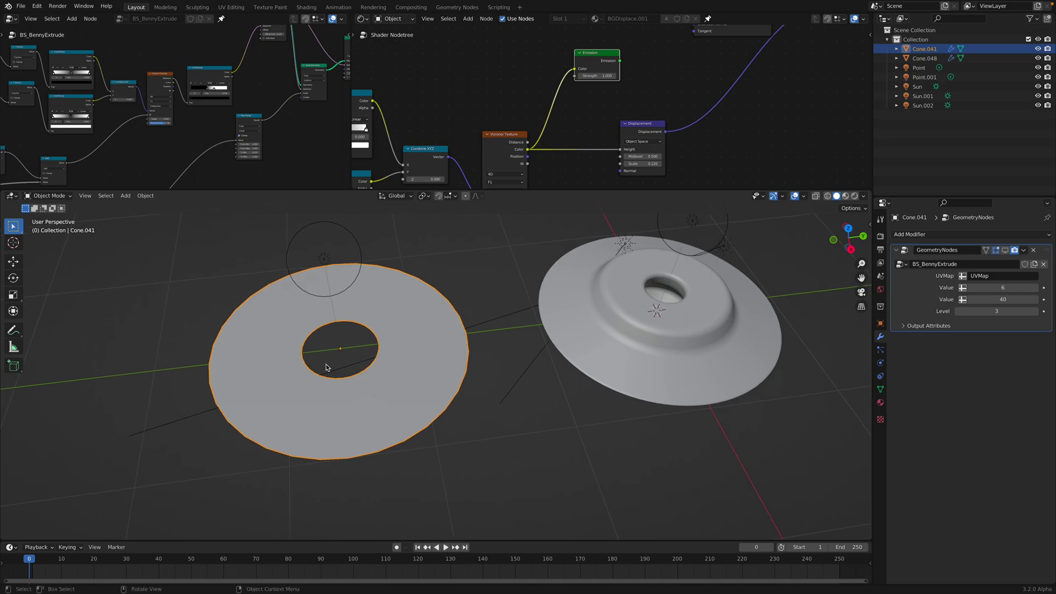
middle_drag(345, 355, 470, 314)
Step: Select the stepped disc Cone.048 and inspect its shape with its Mirror and Bevel modifiers
click(613, 334)
mouse_move(604, 340)
middle_down()
mouse_move(605, 285)
mouse_move(602, 338)
middle_up()
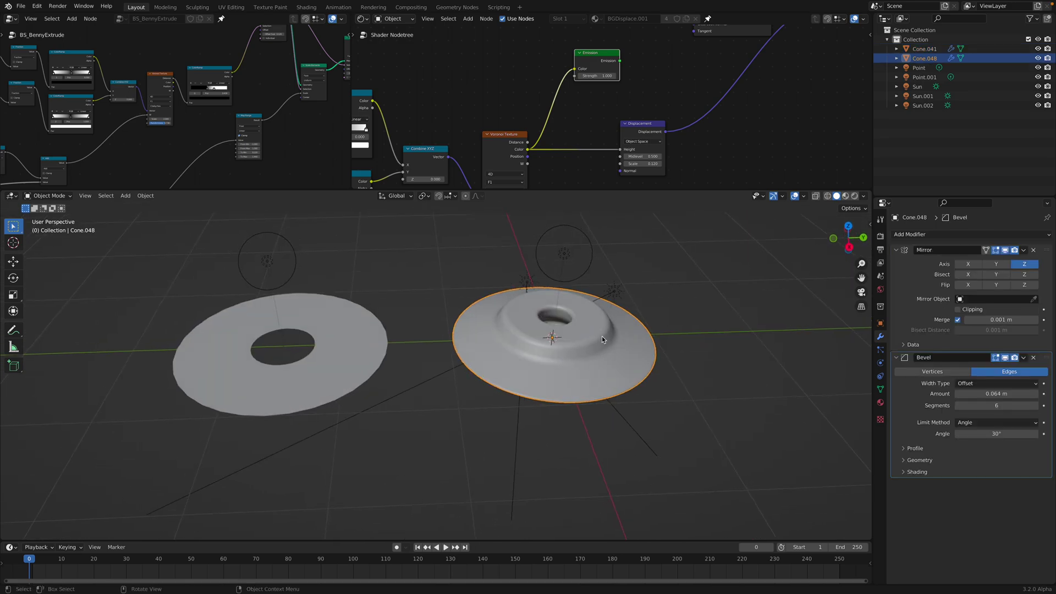
scroll(602, 335, up, 2)
middle_drag(641, 310, 545, 300)
Step: Enlarge the BS_BennyExtrude node editor and reposition its paired Multiply, Fraction and ColorRamp nodes
drag(364, 190, 363, 342)
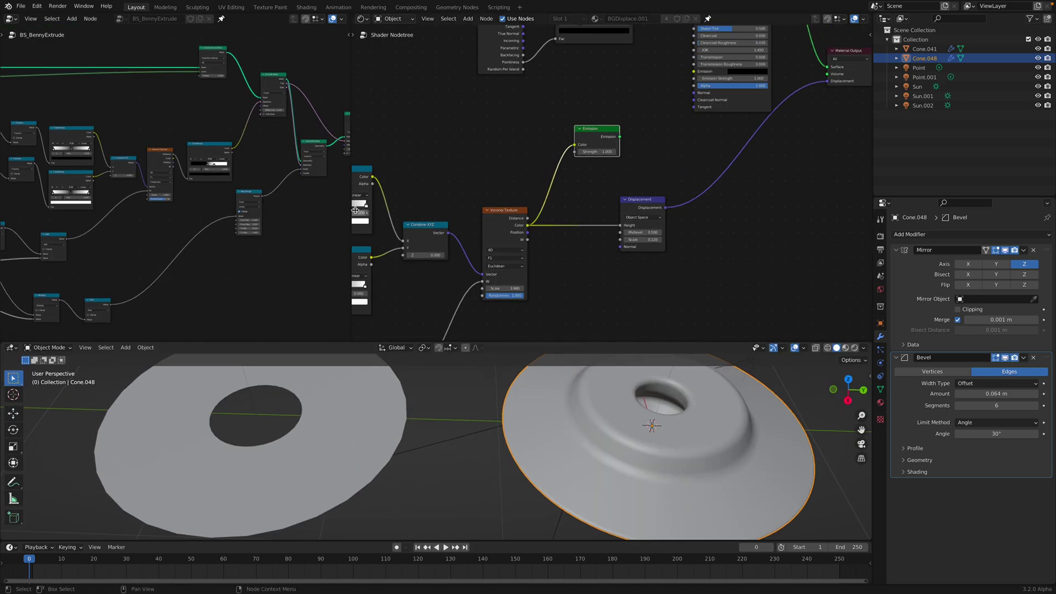
drag(355, 211, 756, 213)
scroll(435, 214, up, 3)
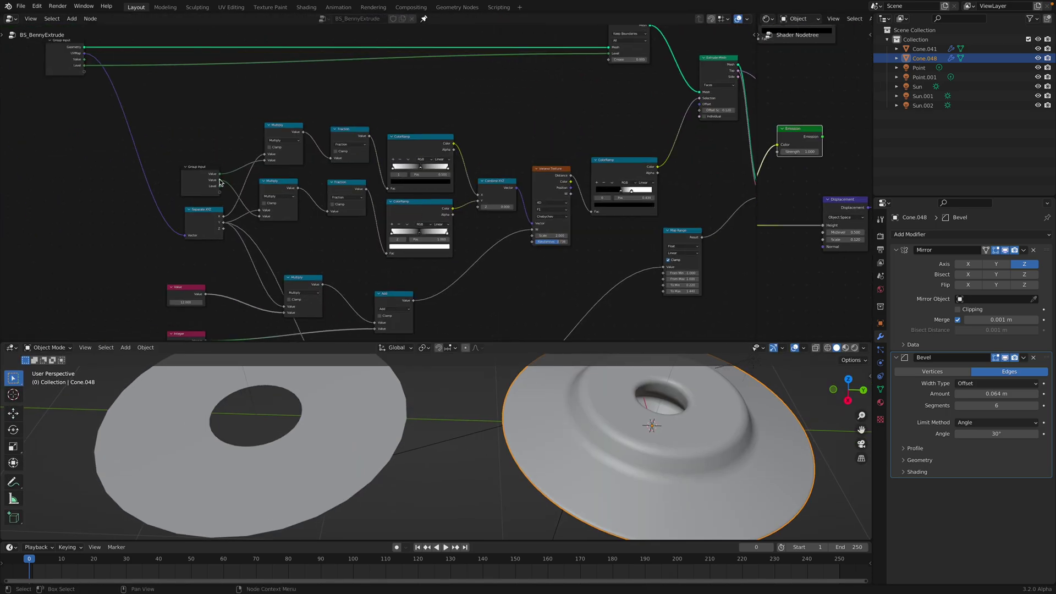
drag(286, 127, 273, 107)
drag(273, 182, 270, 170)
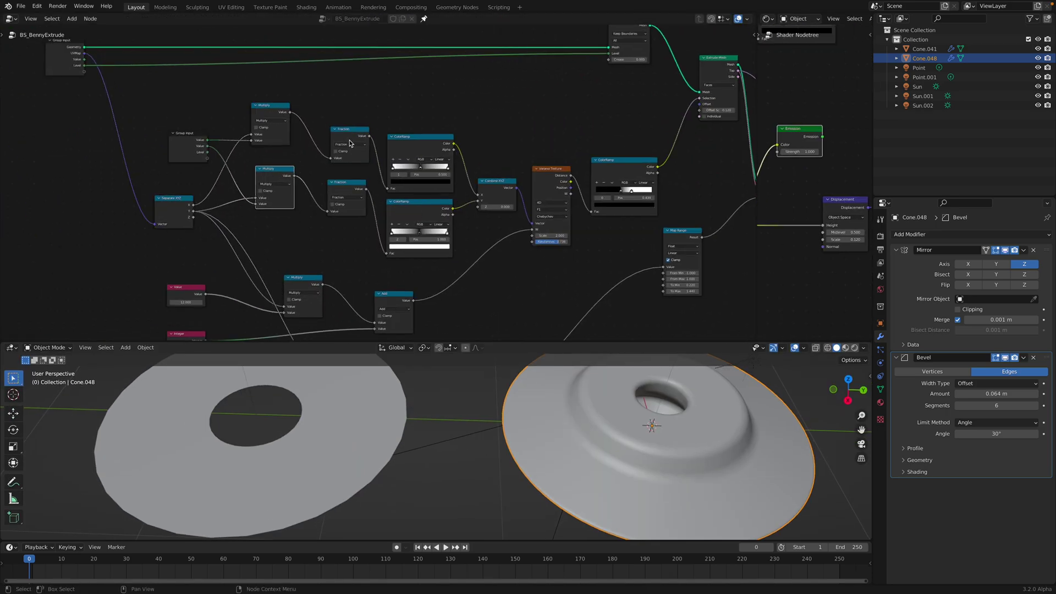
drag(349, 131, 337, 111)
drag(340, 182, 331, 167)
drag(414, 139, 404, 114)
drag(398, 209, 391, 186)
Step: Reposition the Combine XYZ and Voronoi Texture nodes and the ColorRamp that drives the first Extrude Mesh selection
middle_drag(462, 178, 372, 199)
scroll(373, 199, up, 1)
drag(408, 207, 387, 173)
drag(459, 189, 445, 167)
middle_drag(445, 167, 312, 189)
drag(421, 227, 419, 196)
middle_drag(457, 178, 442, 214)
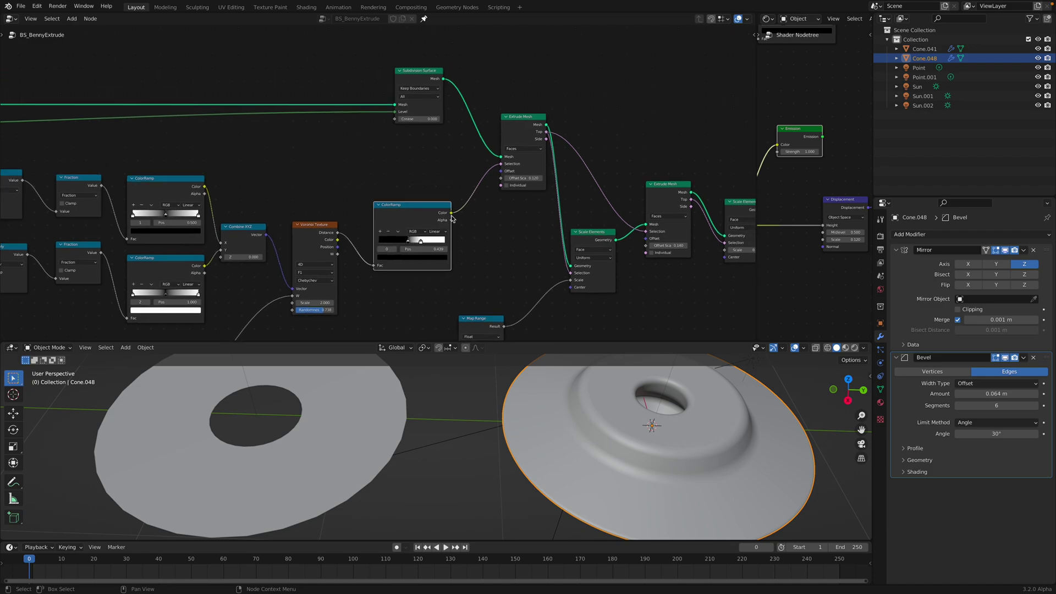
scroll(519, 139, up, 1)
scroll(533, 130, down, 1)
Step: Reposition the Extrude Mesh, Scale Elements and Map Range nodes in the extrusion part of BS_BennyExtrude
middle_drag(526, 130, 422, 123)
drag(420, 123, 418, 108)
drag(485, 223, 479, 222)
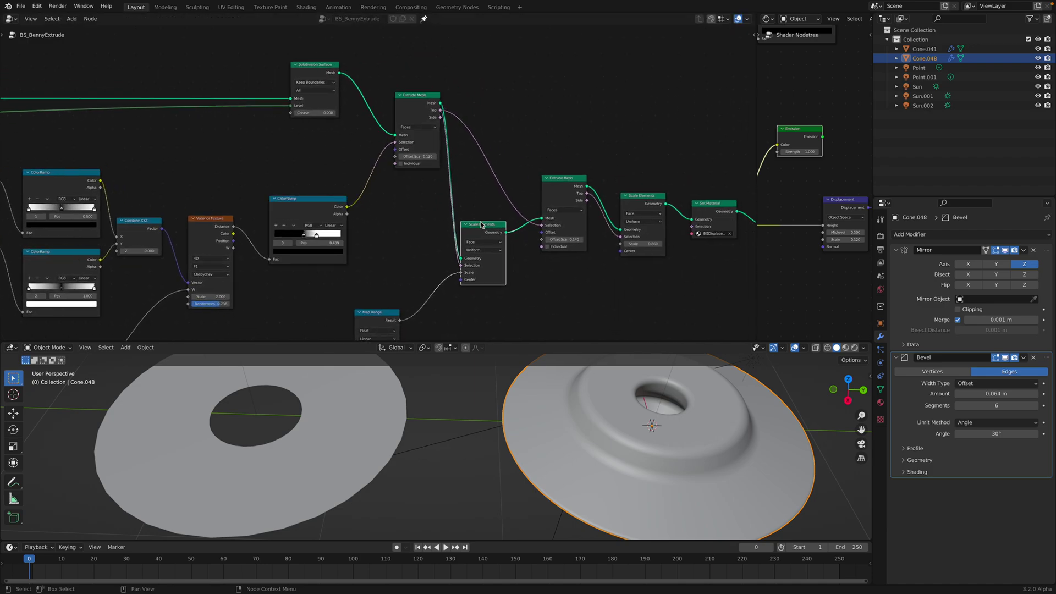
drag(570, 186, 566, 146)
middle_drag(632, 209, 567, 199)
drag(567, 195, 568, 190)
middle_drag(523, 176, 490, 178)
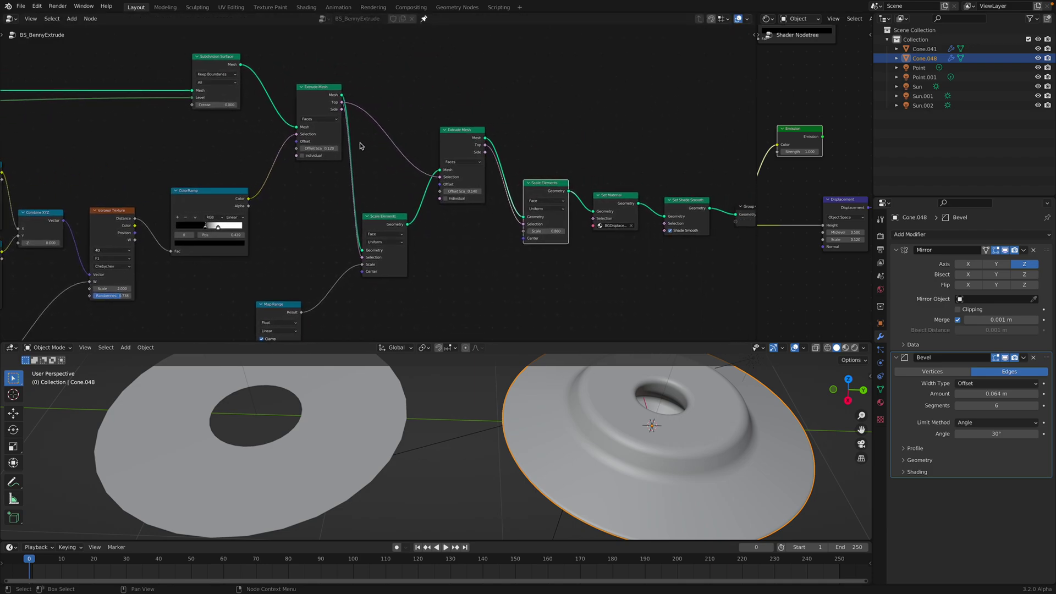
middle_drag(509, 240, 522, 209)
drag(306, 273, 331, 247)
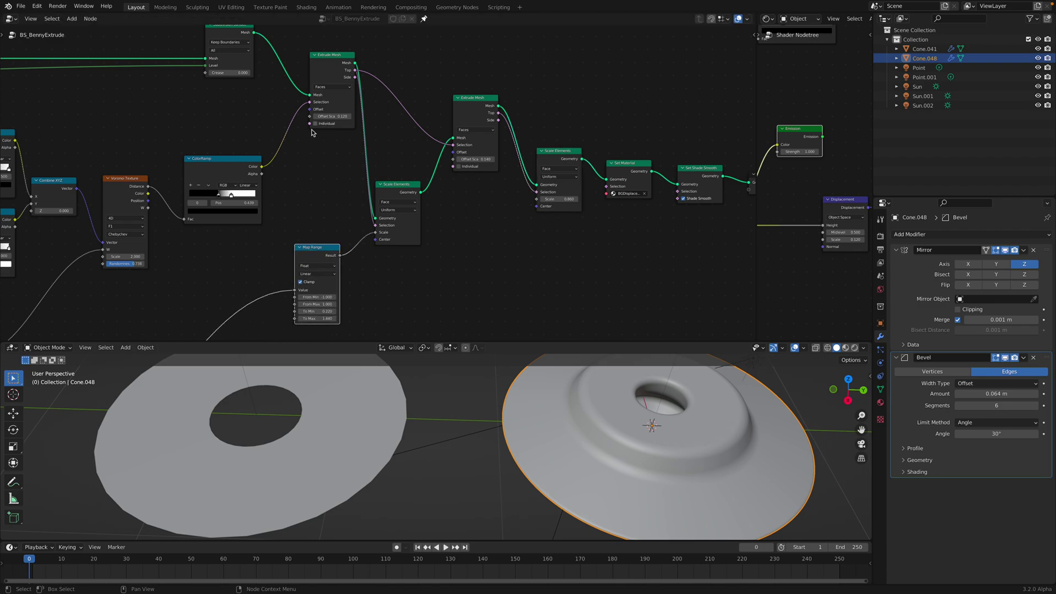
Step: Enlarge the 3D viewport and inspect the stepped disc with its Mirror modifier hidden and shown
scroll(459, 236, down, 3)
scroll(463, 219, down, 3)
middle_drag(477, 225, 426, 234)
scroll(425, 234, up, 3)
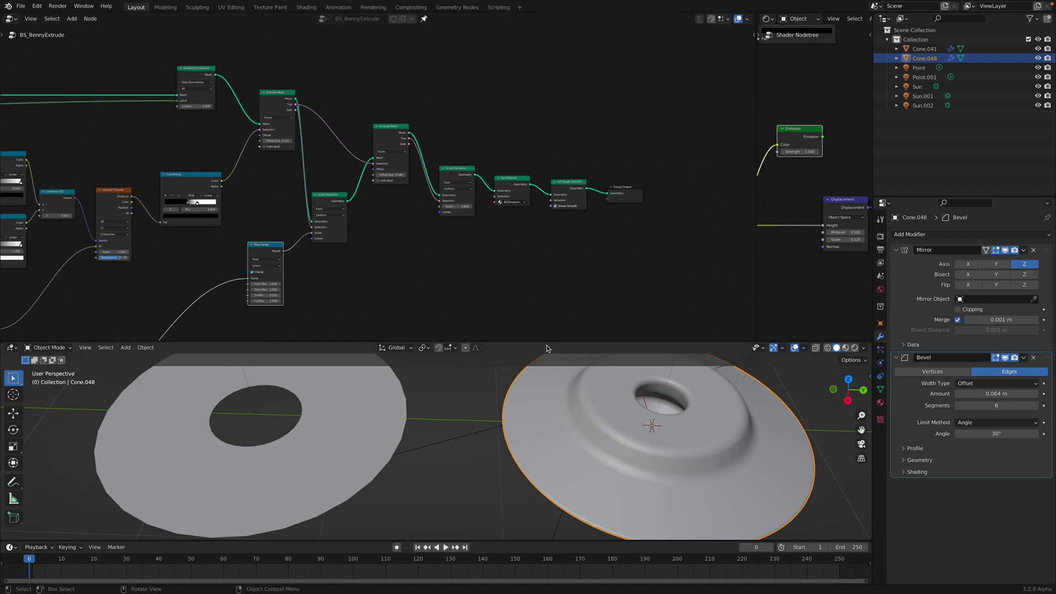
drag(546, 342, 546, 235)
middle_drag(657, 357, 580, 336)
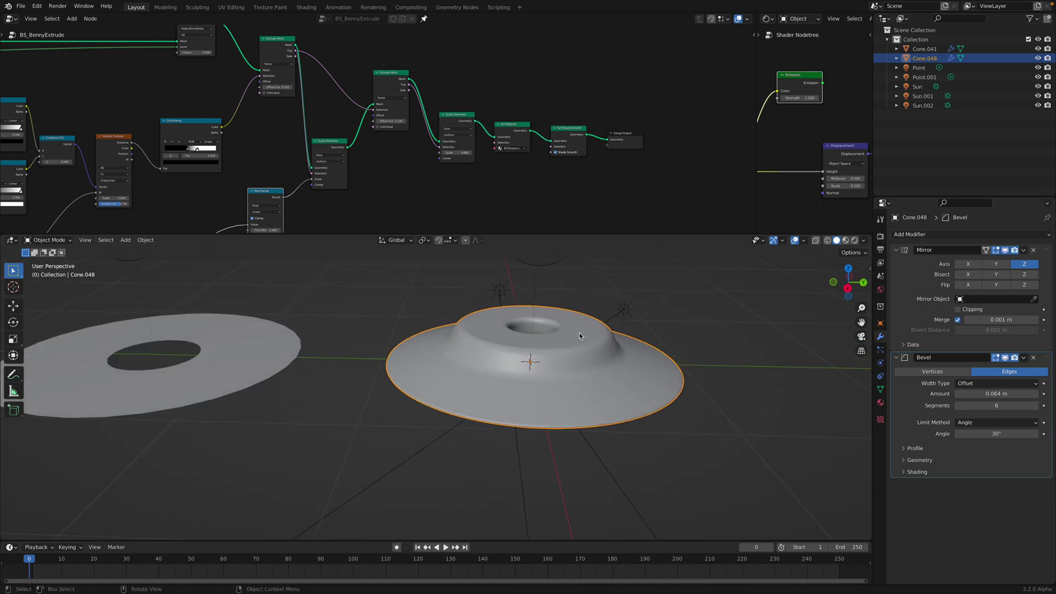
click(1005, 250)
mouse_move(649, 419)
middle_down()
mouse_move(661, 364)
mouse_move(659, 393)
mouse_move(630, 364)
mouse_move(558, 343)
mouse_move(555, 420)
mouse_move(577, 339)
mouse_move(743, 368)
middle_up()
click(1005, 251)
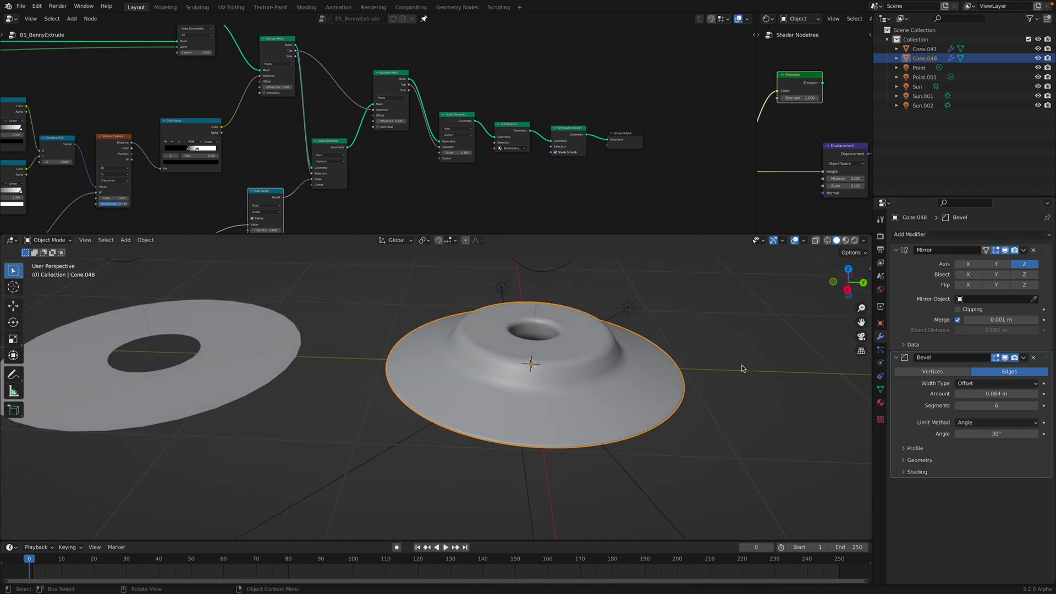
Step: Switch the viewport to rendered shading and inspect the displacement on both discs
click(854, 240)
middle_drag(615, 347, 615, 387)
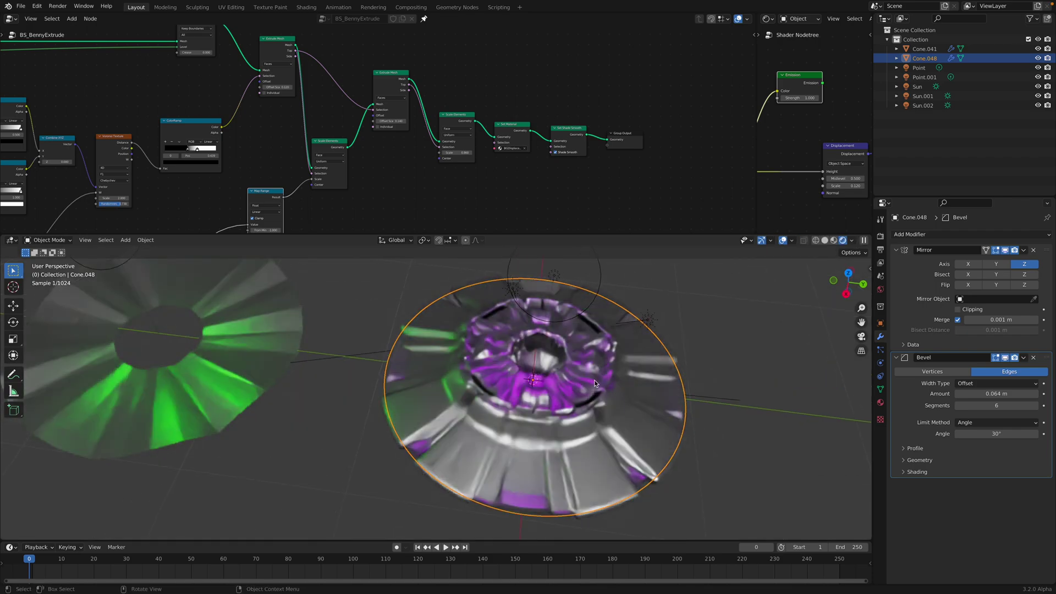
middle_drag(763, 261, 768, 259)
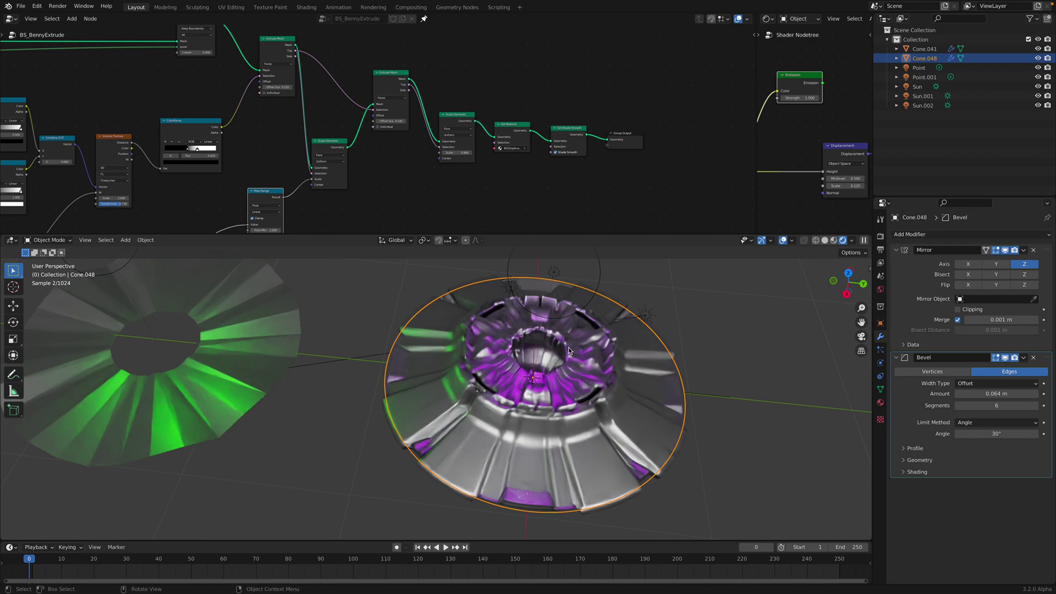
Step: Enlarge the shader node editor and set the Multiply value on the Separate XYZ node's X branch to 12
middle_drag(319, 157, 198, 135)
scroll(452, 147, down, 3)
drag(756, 92, 366, 121)
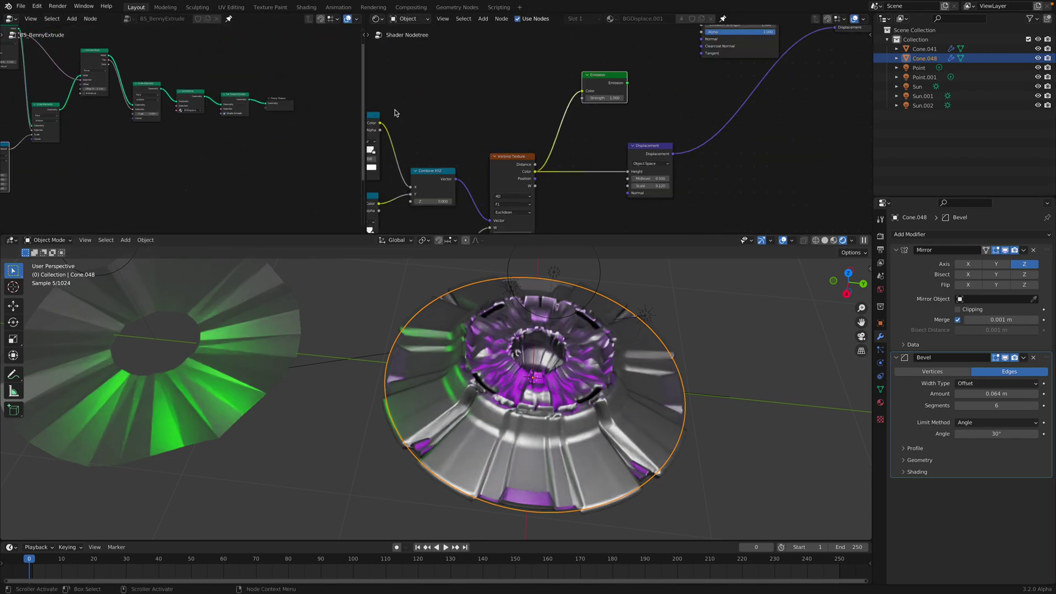
scroll(422, 152, down, 3)
middle_drag(423, 152, 647, 85)
middle_drag(586, 124, 631, 141)
scroll(631, 141, up, 1)
middle_drag(505, 140, 595, 174)
scroll(598, 141, up, 2)
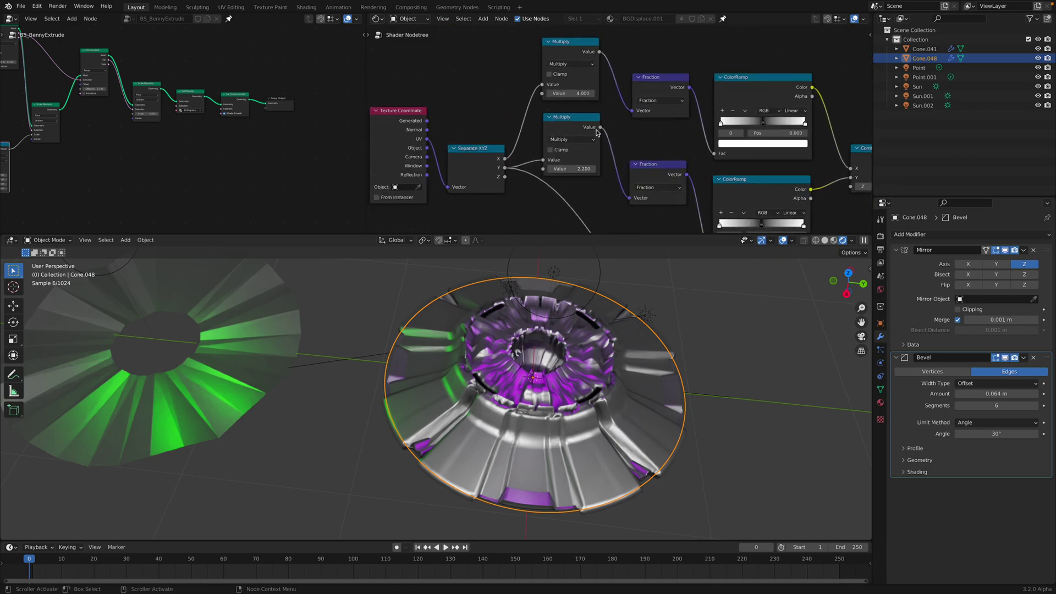
middle_drag(611, 335, 619, 334)
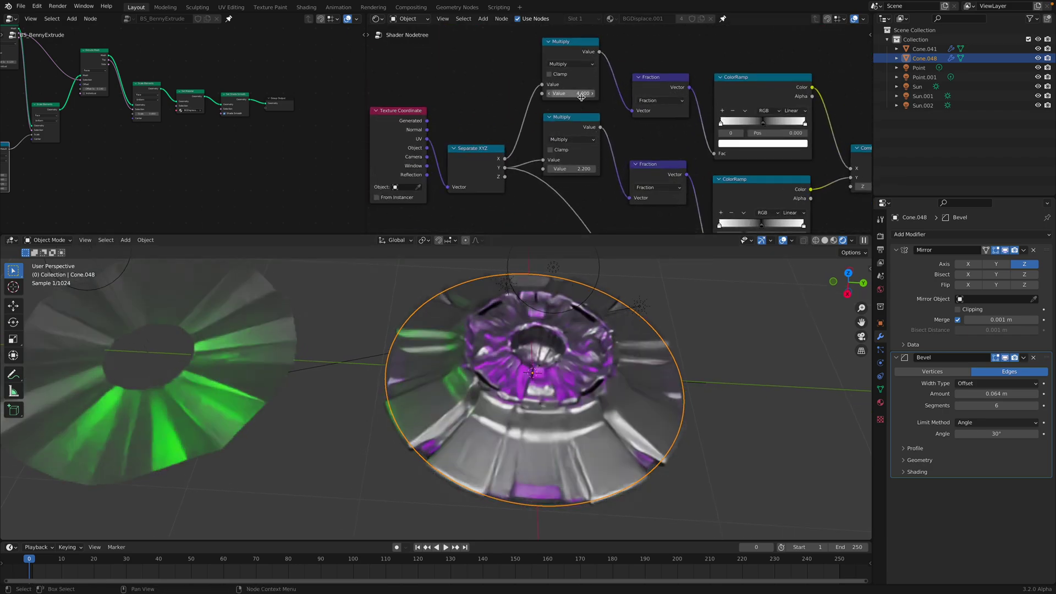
key(Return)
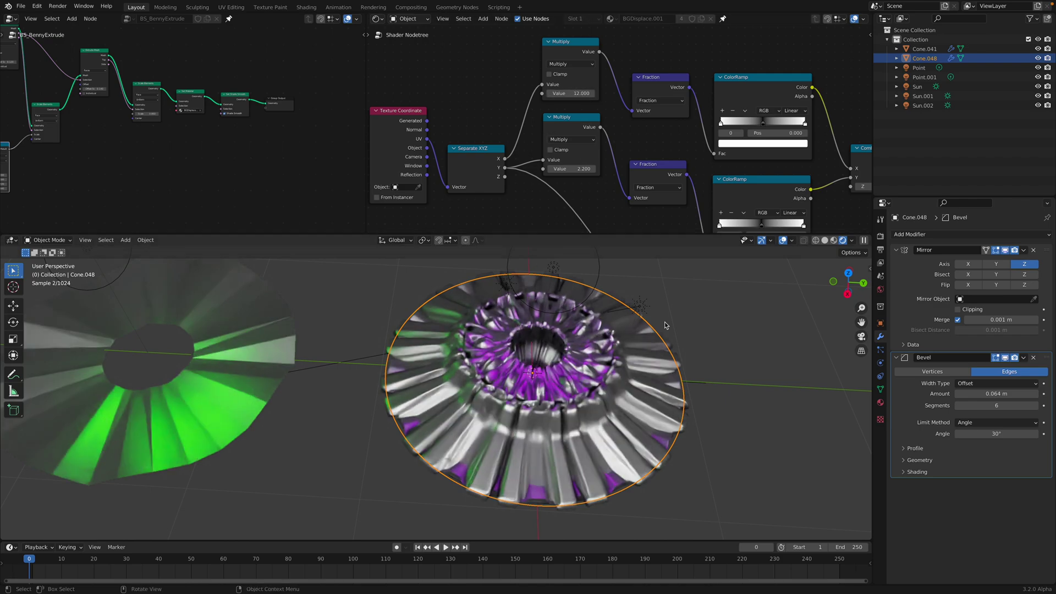
Step: Deselect the stepped disc and hide the viewport overlays and gizmos for a clean view of the rendered displacement
click(712, 316)
middle_drag(711, 316, 702, 365)
click(782, 241)
click(762, 242)
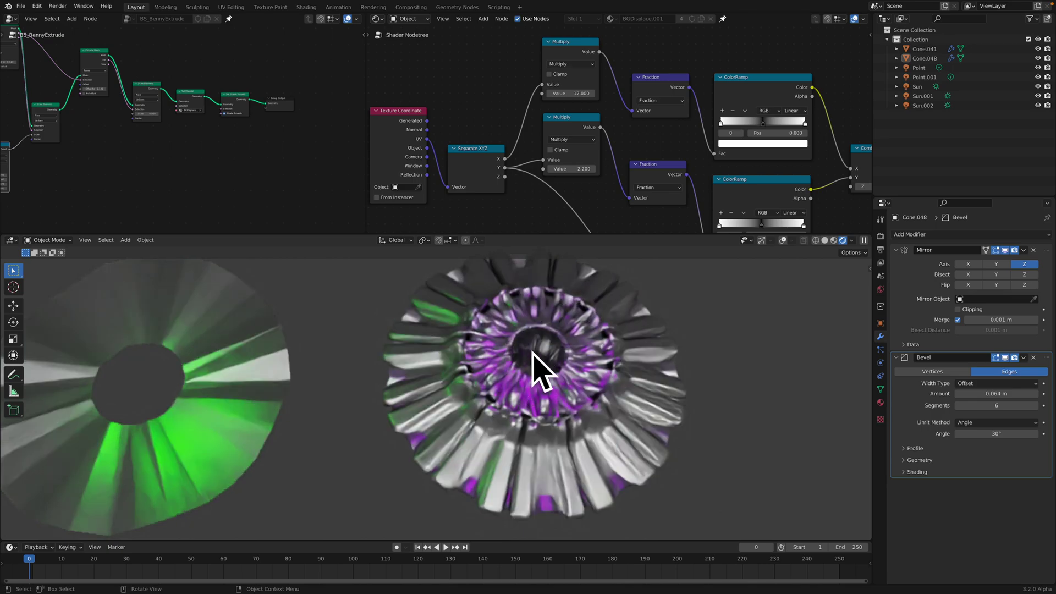
middle_drag(532, 352, 532, 357)
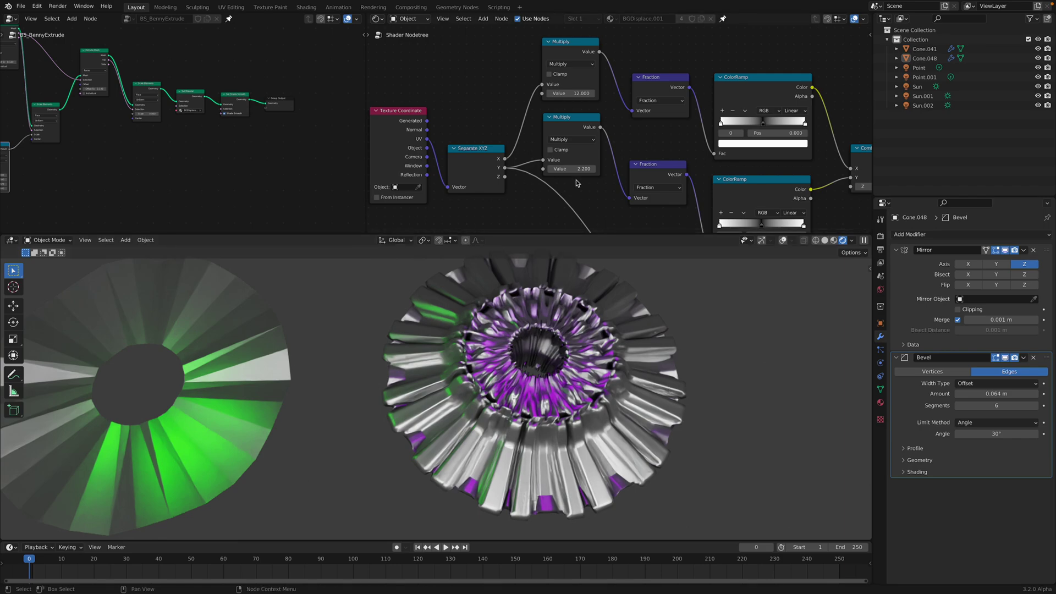
Step: Set the Multiply value on the Separate XYZ node's Y branch to 0.720
text(1)
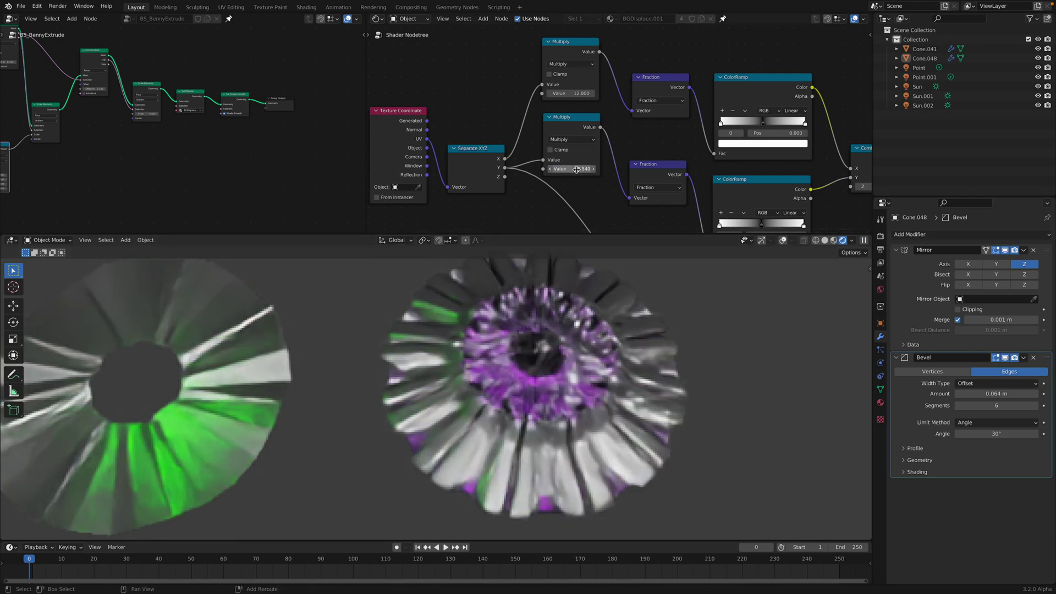
key(Return)
shift+drag(583, 171, 567, 171)
middle_drag(522, 361, 589, 368)
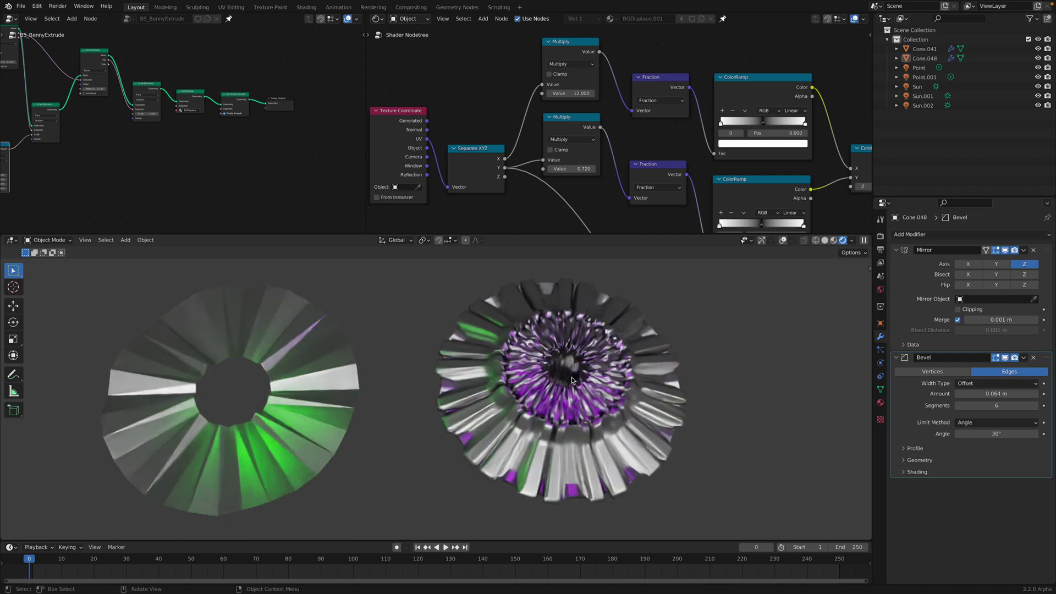
Step: Try 24 and 15 as the X-branch Multiply value to change the number of radial divisions
drag(573, 94, 590, 94)
click(573, 94)
text(12)
key(Return)
click(578, 95)
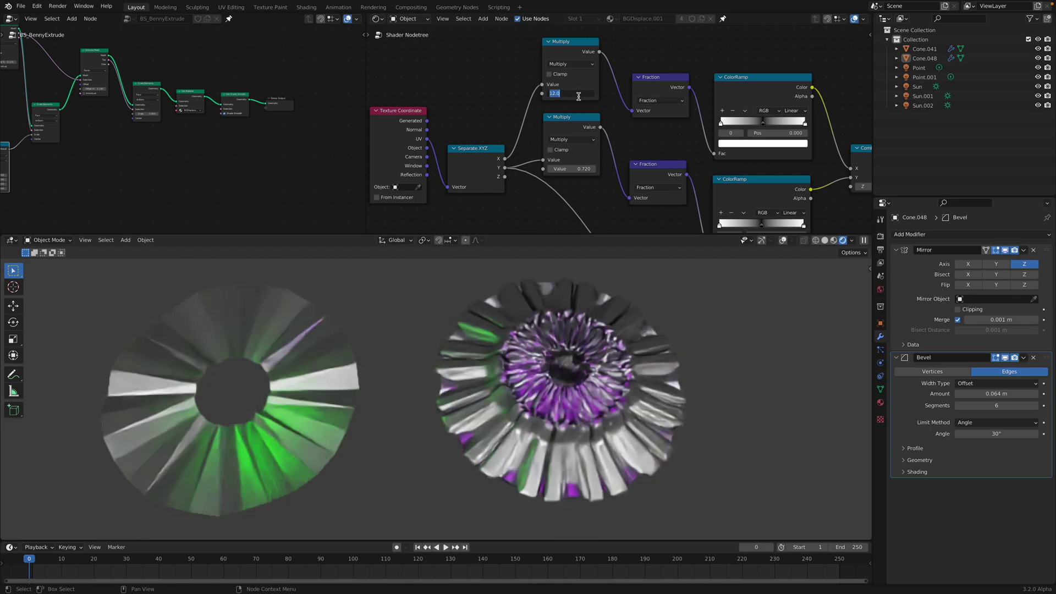
text(24)
key(Return)
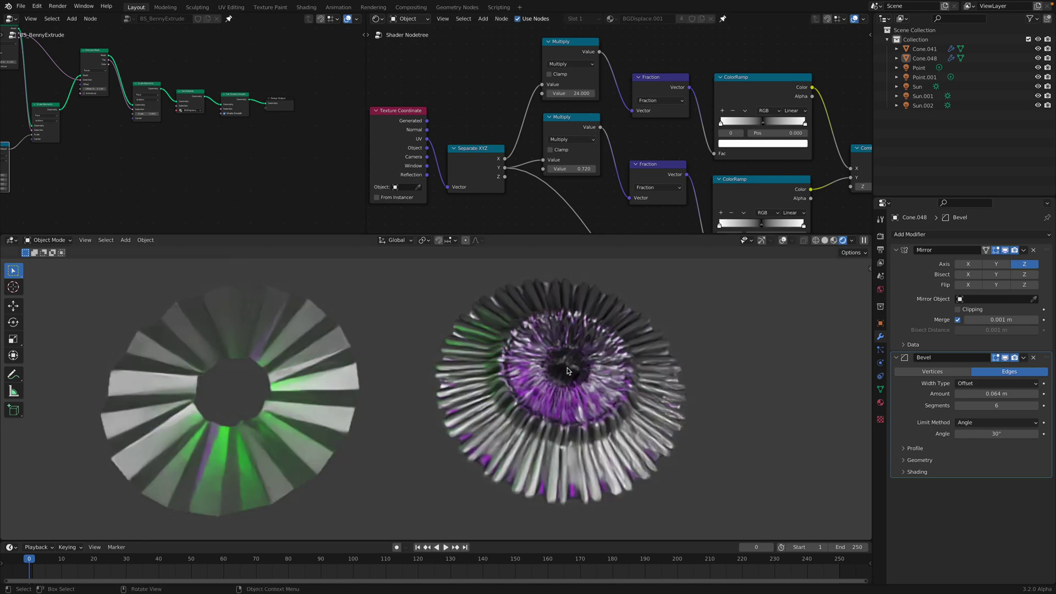
click(560, 93)
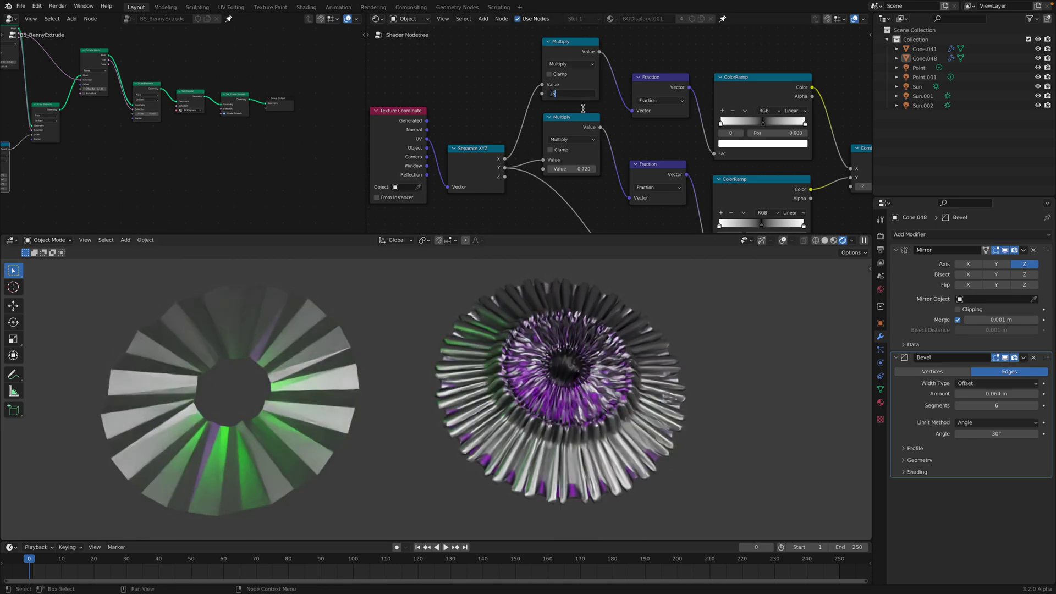
text(15)
key(Return)
Step: Set the Value node feeding the lower Multiply to 3, the one feeding Add to 2, and the X-branch Multiply to 3
shift+scroll(594, 165, down, 5)
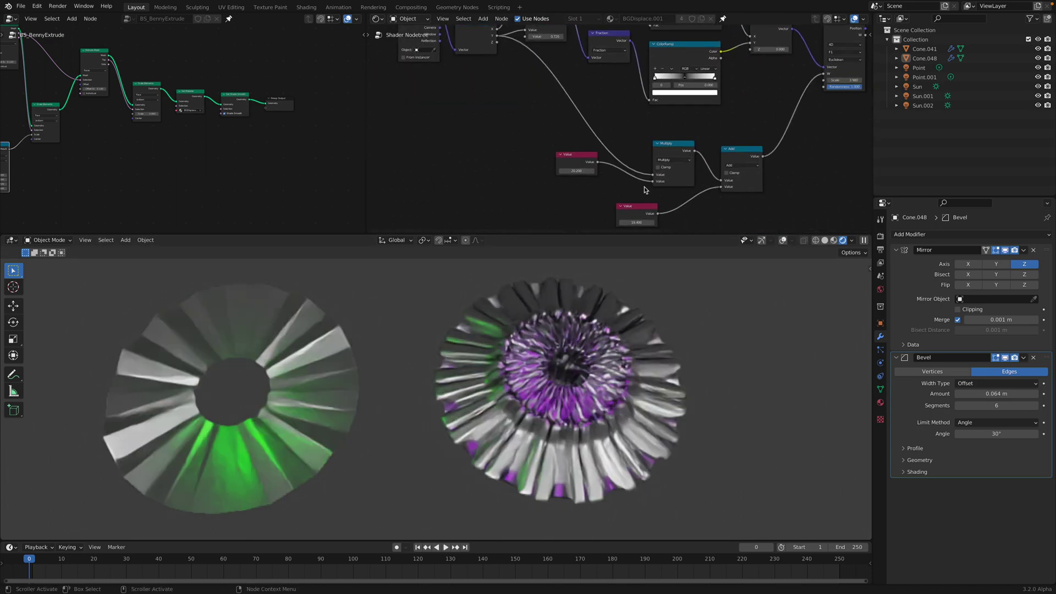
shift+scroll(645, 189, down, 2)
text(12)
key(Return)
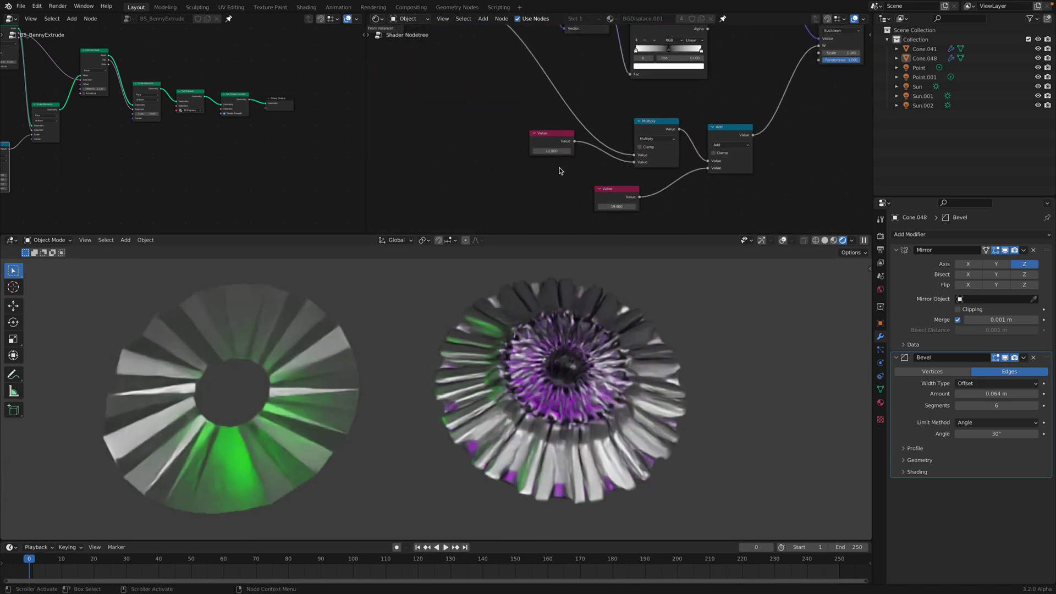
mouse_move(616, 207)
mouse_down()
mouse_move(632, 207)
mouse_move(623, 206)
mouse_up()
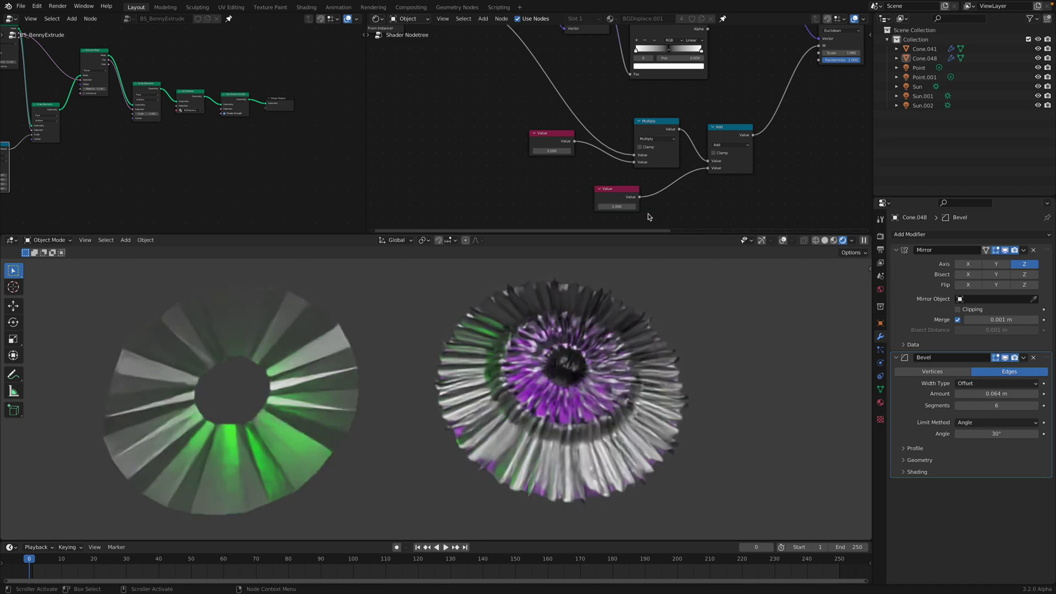
middle_drag(526, 44, 543, 176)
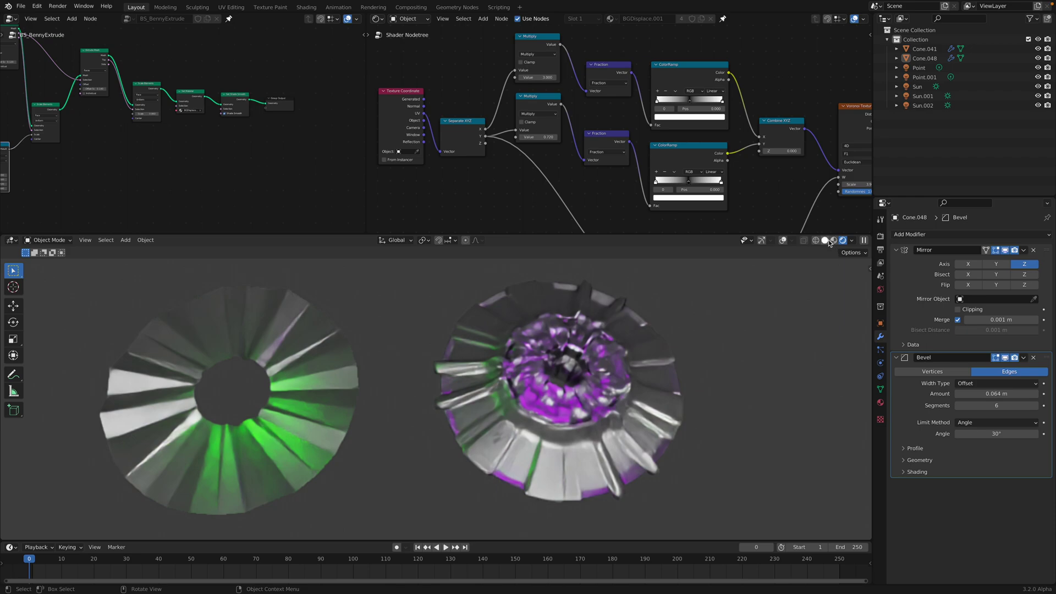
Step: Return the viewport to solid shading with overlays and gizmos shown, and display the scene's Cycles render settings
click(827, 242)
middle_drag(660, 366, 667, 365)
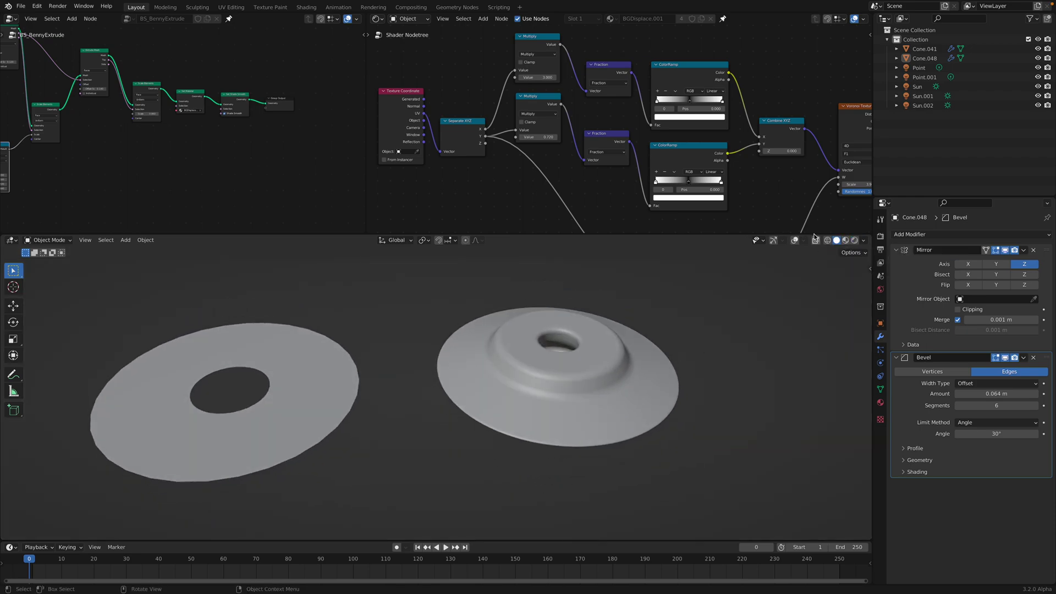
click(774, 240)
click(880, 236)
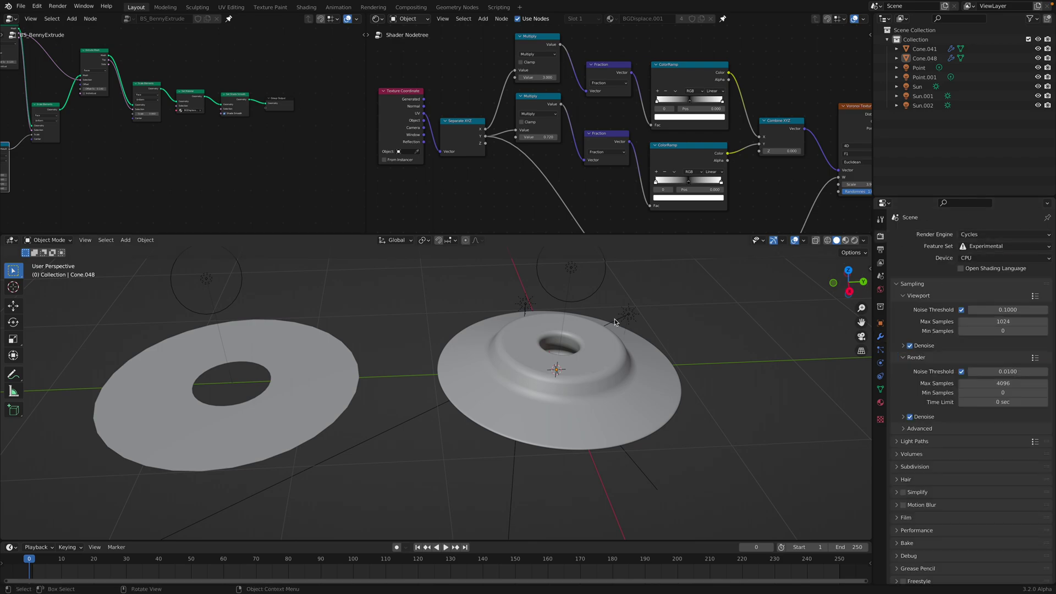
scroll(609, 331, down, 2)
shift+middle_drag(585, 340, 641, 336)
middle_drag(638, 324, 630, 333)
Step: Widen the geometry node editor so the whole BS_BennyExtrude node tree is shown
scroll(185, 122, down, 3)
middle_drag(206, 133, 251, 148)
scroll(175, 118, down, 4)
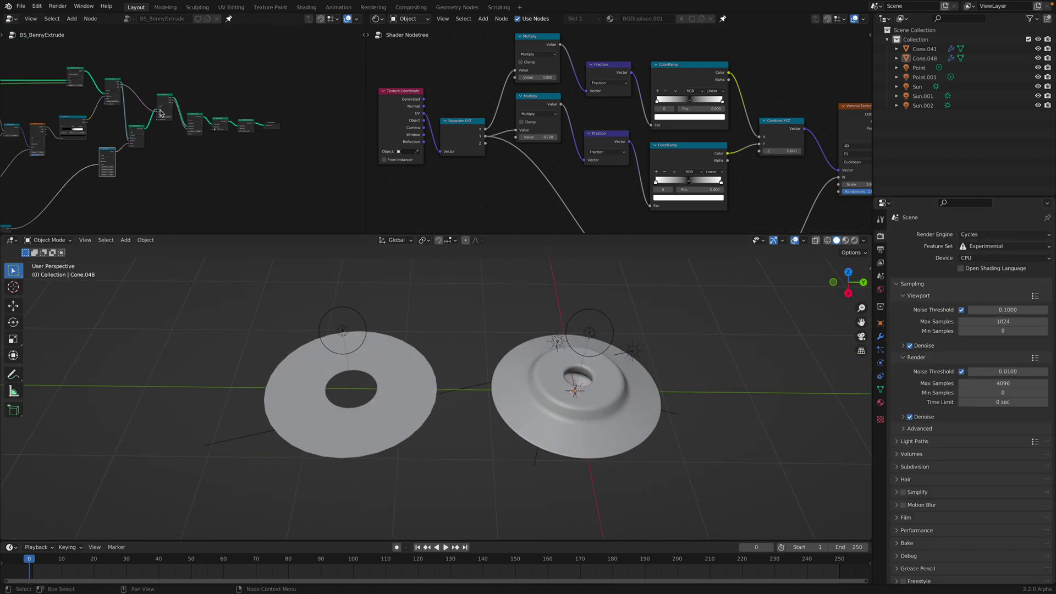
drag(364, 97, 647, 98)
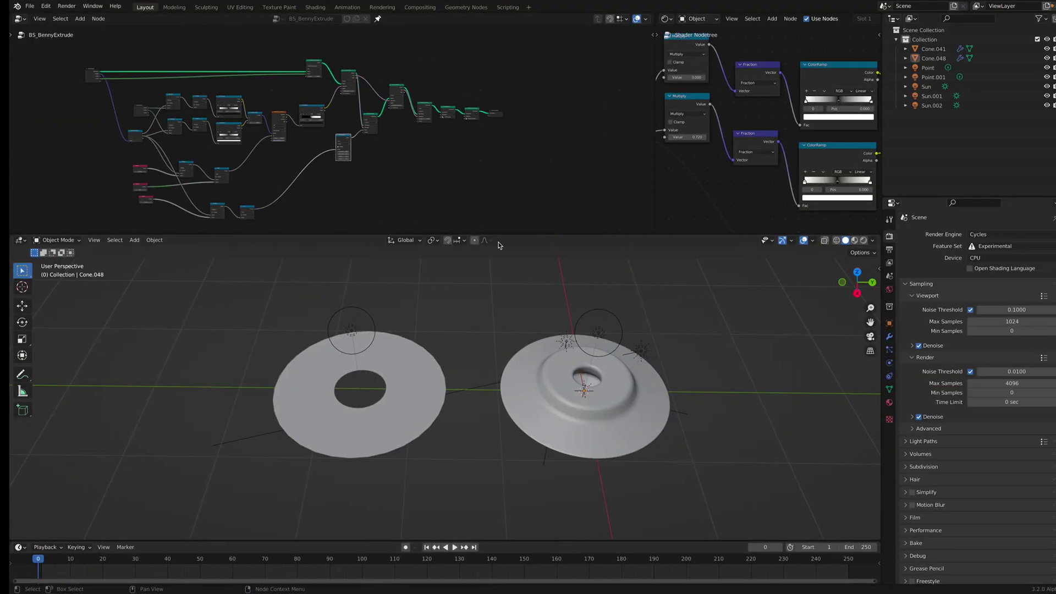
Step: Open the recent file extrude_circular_010.blend without saving the changes to maybe_UFO_002.blend
click(21, 6)
mouse_move(52, 36)
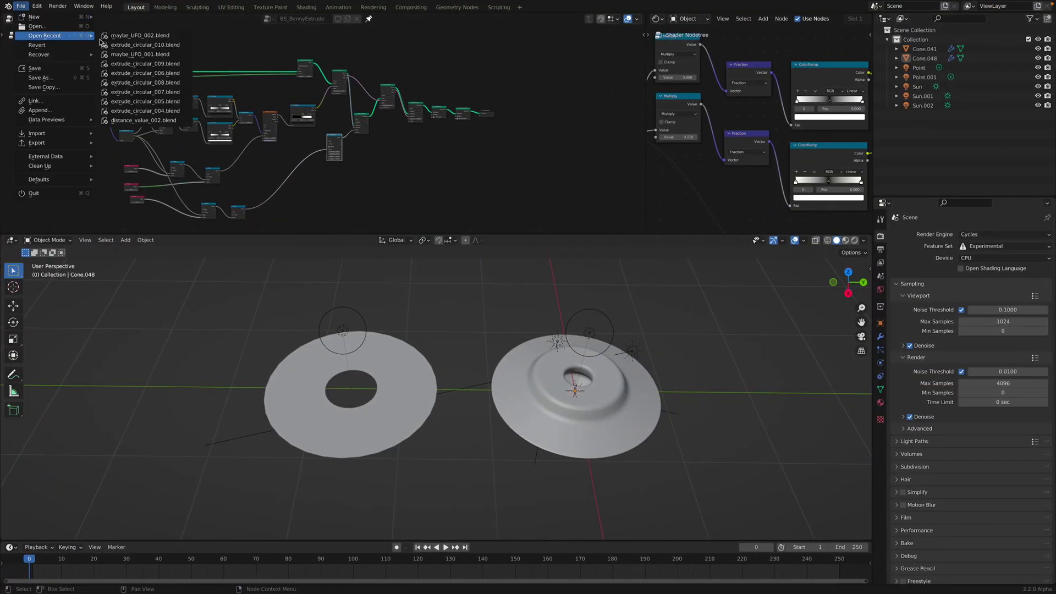
click(148, 47)
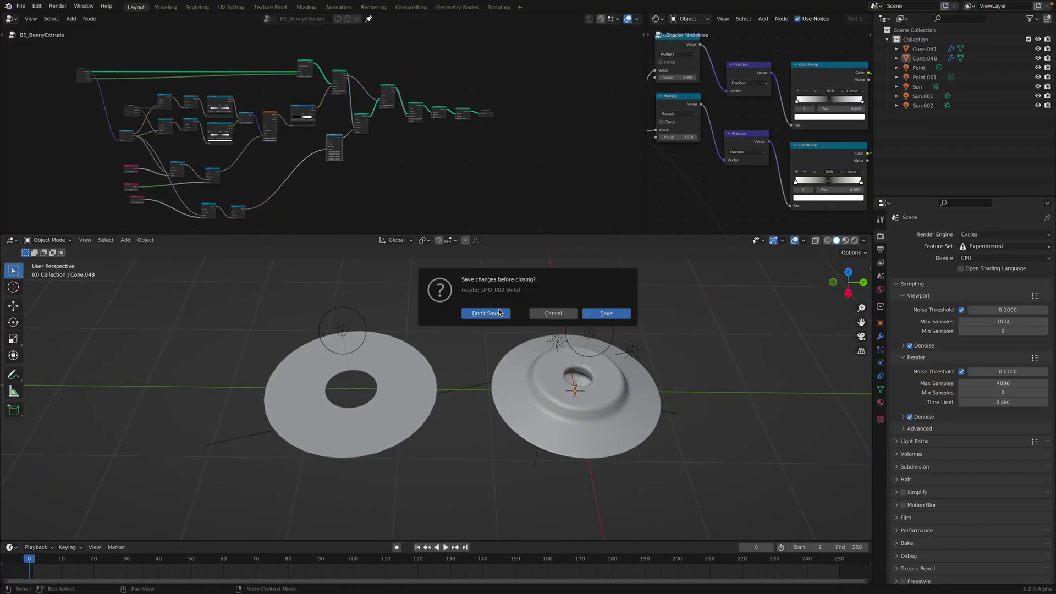
click(486, 313)
Step: Examine the whole grid of extruded circular discs in a temporarily maximized viewport
scroll(545, 225, up, 5)
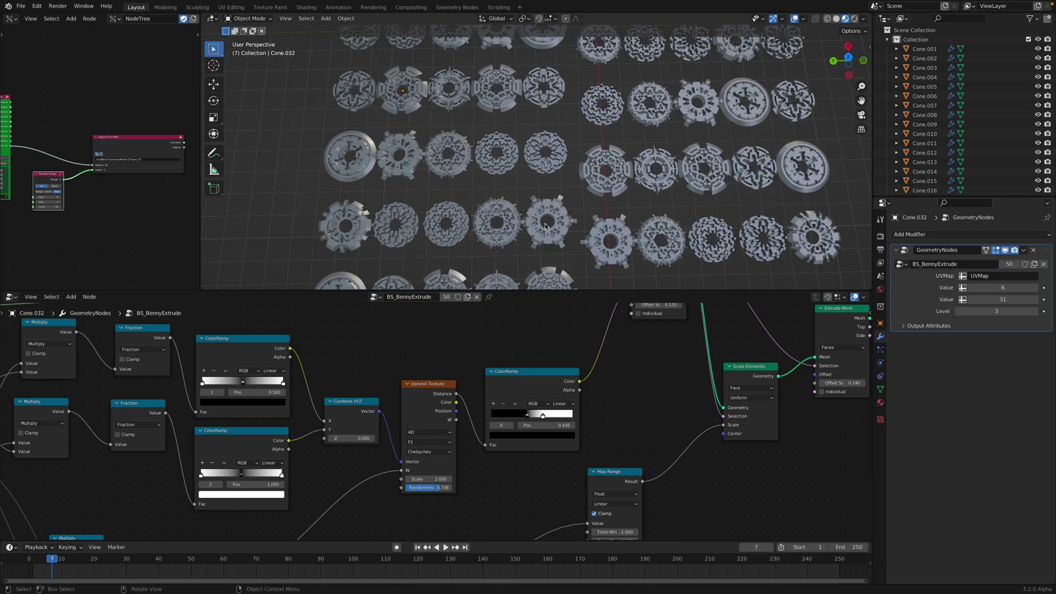
key(ctrl+space)
middle_drag(550, 228, 312, 307)
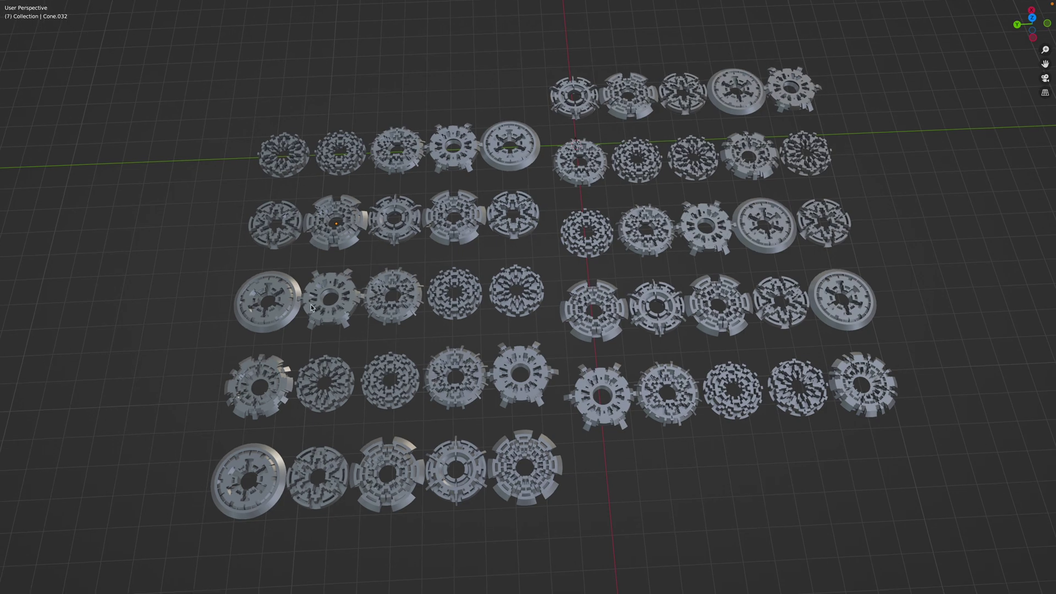
key(ctrl+space)
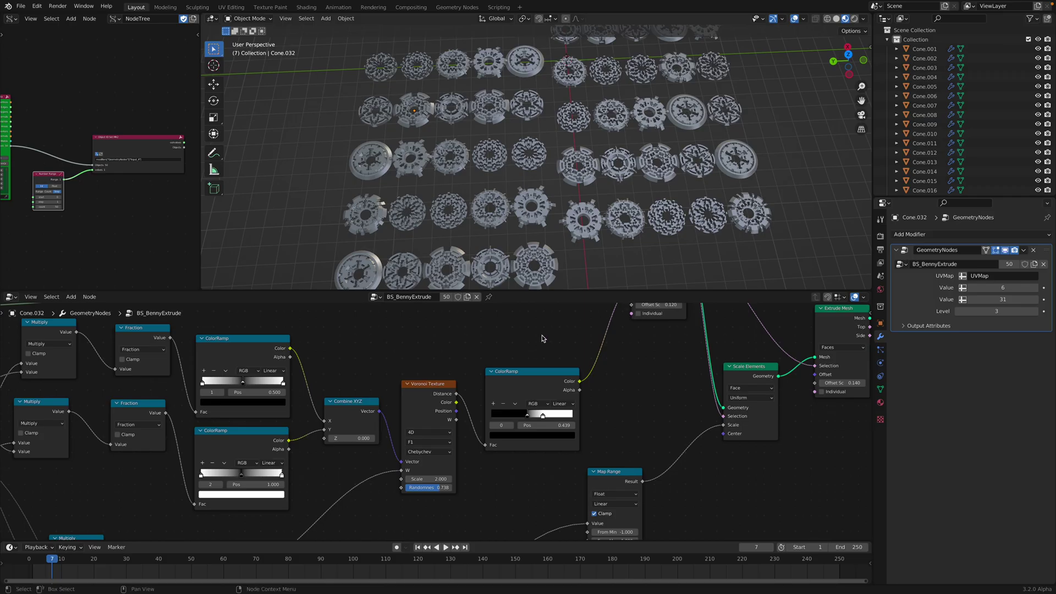
Step: Widen the NodeTree editor and reposition its Object ID Set MK2 and Get Objects Data nodes
scroll(547, 385, down, 4)
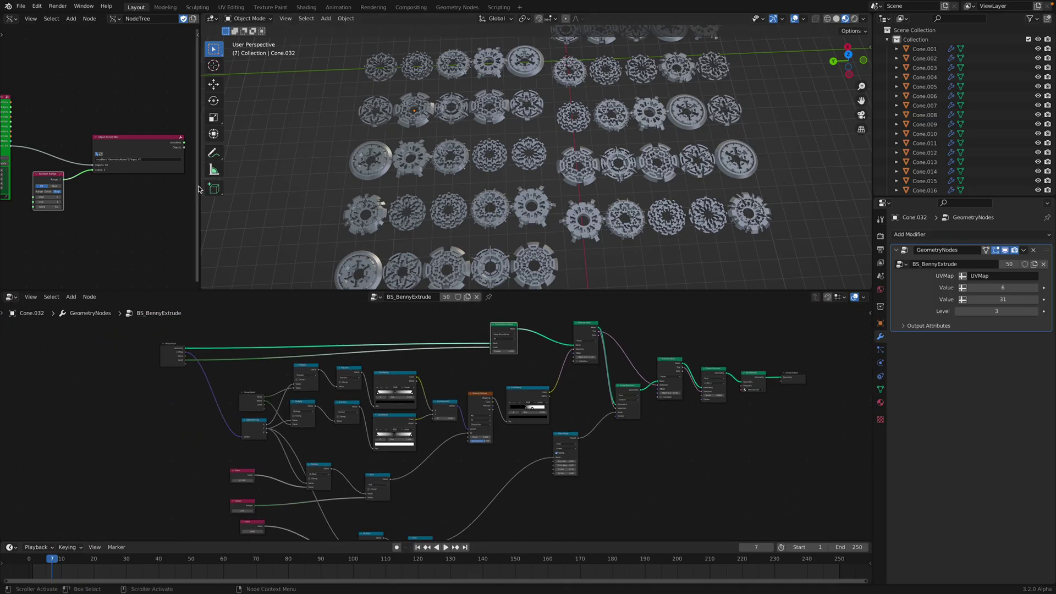
drag(201, 185, 346, 182)
scroll(333, 169, up, 3)
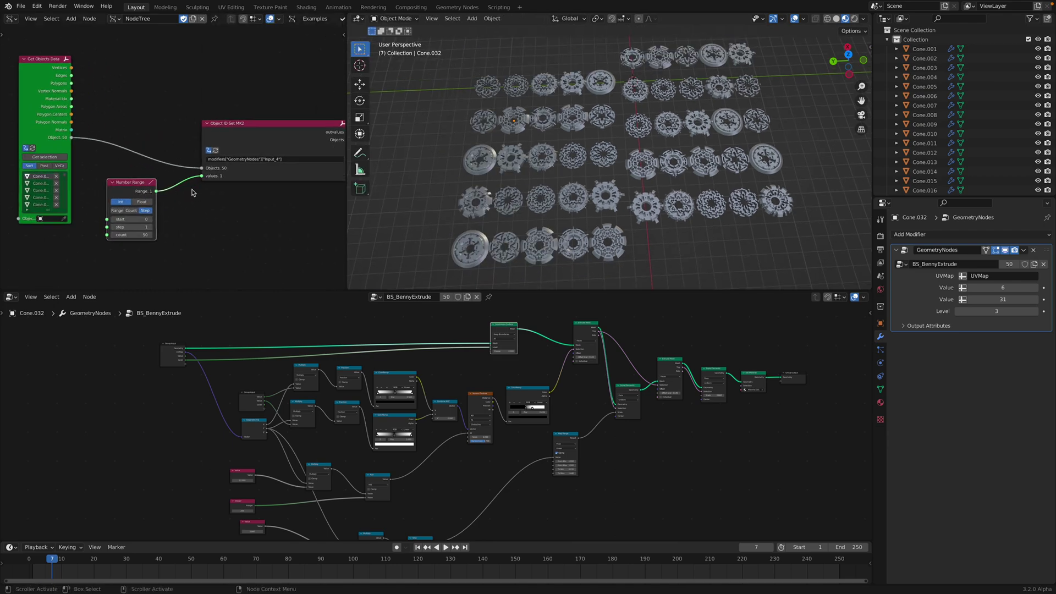
scroll(502, 166, down, 2)
scroll(258, 130, up, 3)
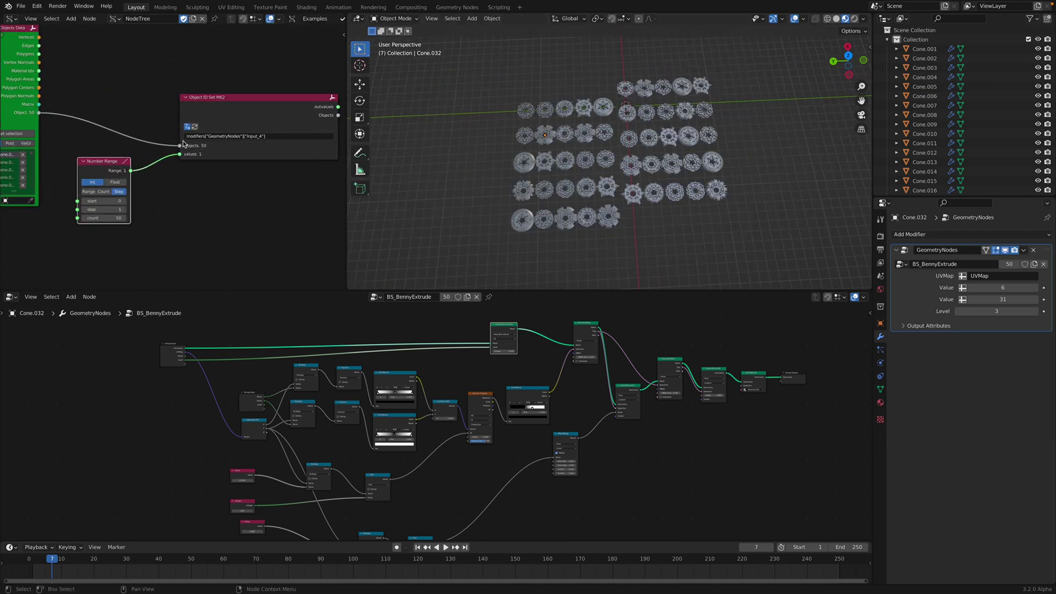
drag(250, 137, 214, 116)
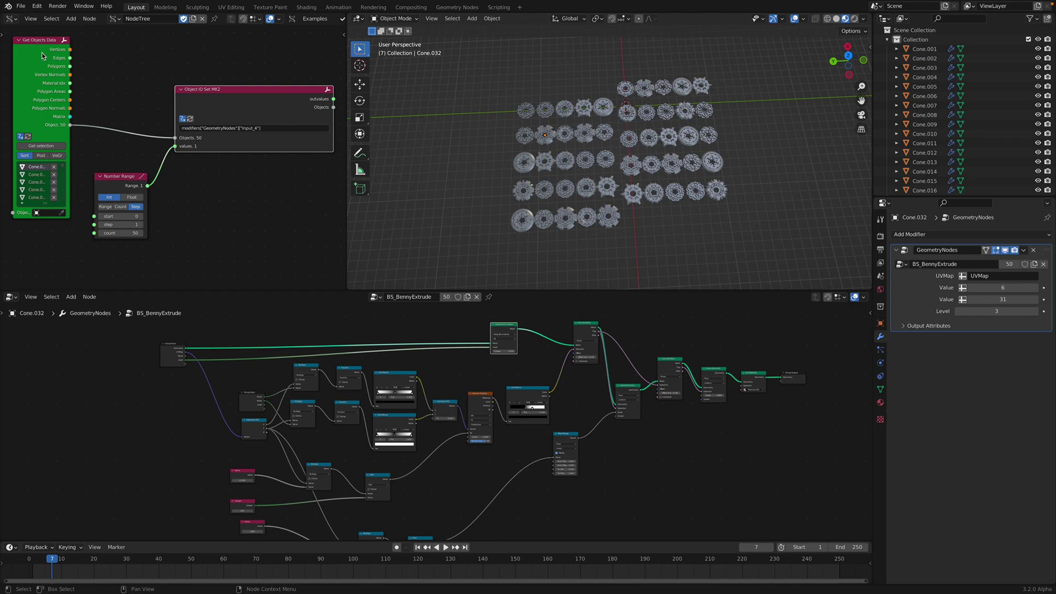
drag(42, 53, 44, 56)
Step: Select all the circular discs in the grid
middle_drag(548, 95, 545, 98)
key(a)
click(516, 82)
drag(482, 64, 764, 259)
Step: Reposition the Get Objects Data and Number Range nodes and inspect the Number Range link into Object ID Set MK2
drag(48, 47, 59, 53)
drag(115, 177, 117, 180)
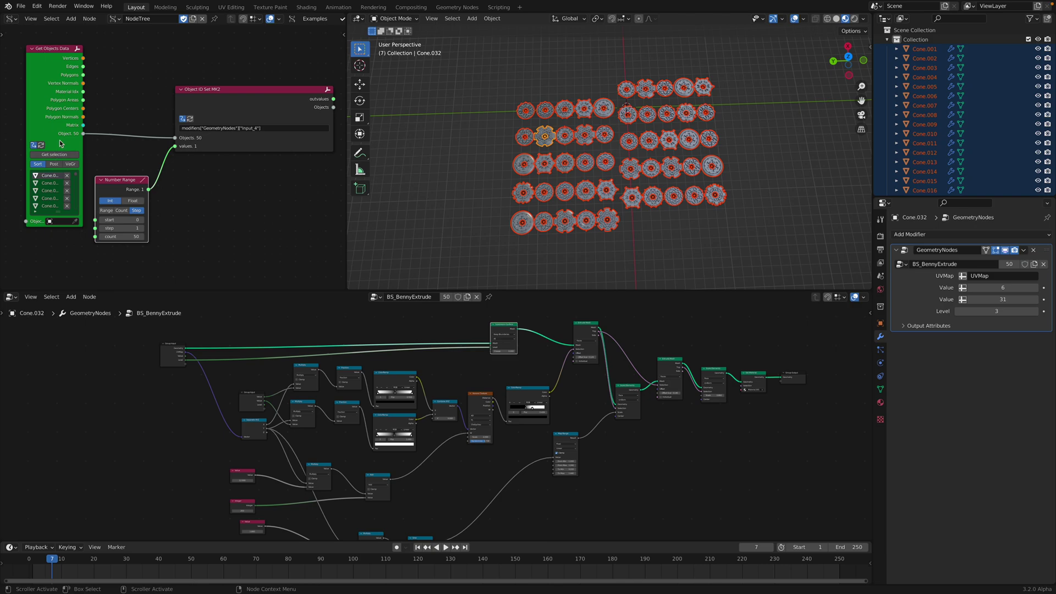
scroll(200, 154, up, 2)
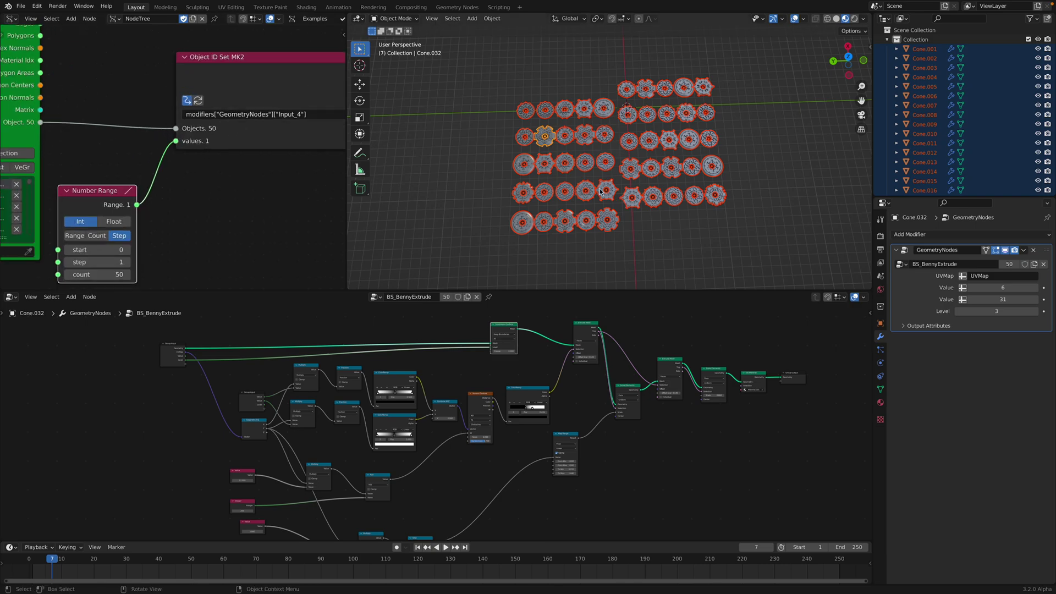
Step: Inspect the input value of one disc in the grid against the Number Range node and view all variants in a maximized viewport
click(572, 168)
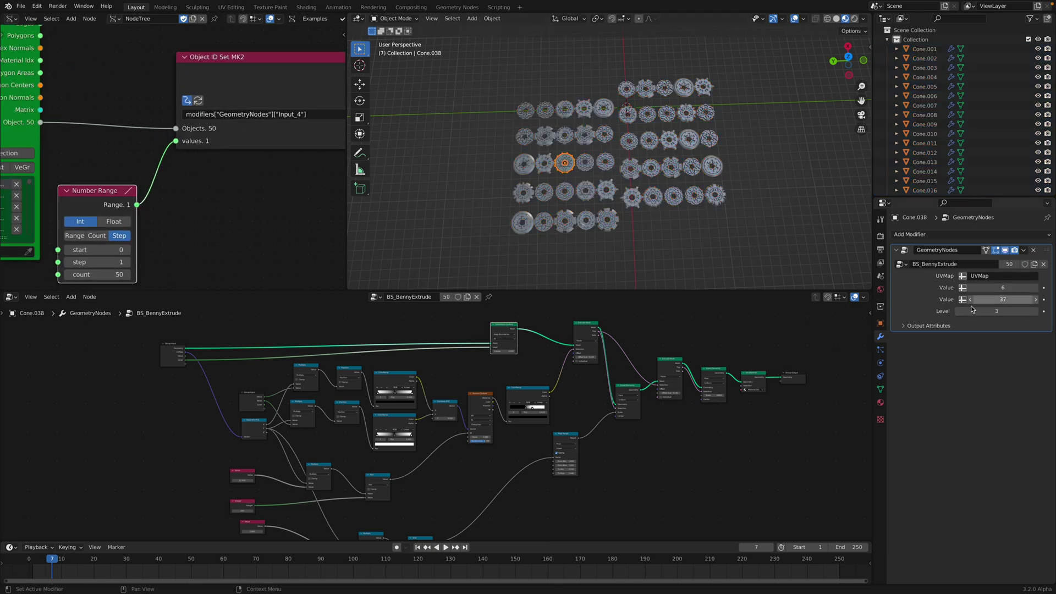
scroll(255, 186, down, 2)
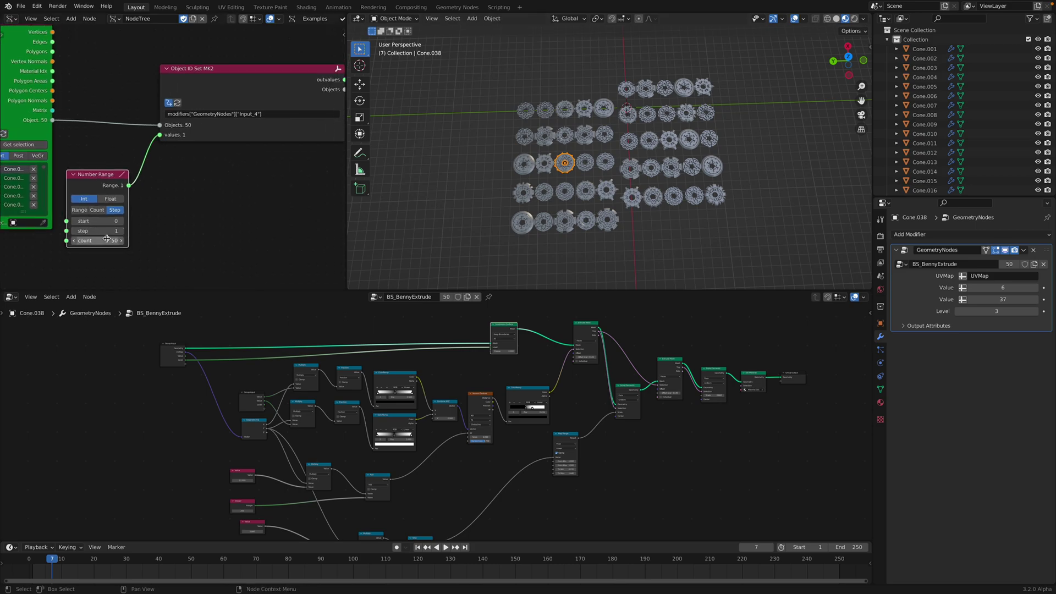
scroll(639, 137, up, 2)
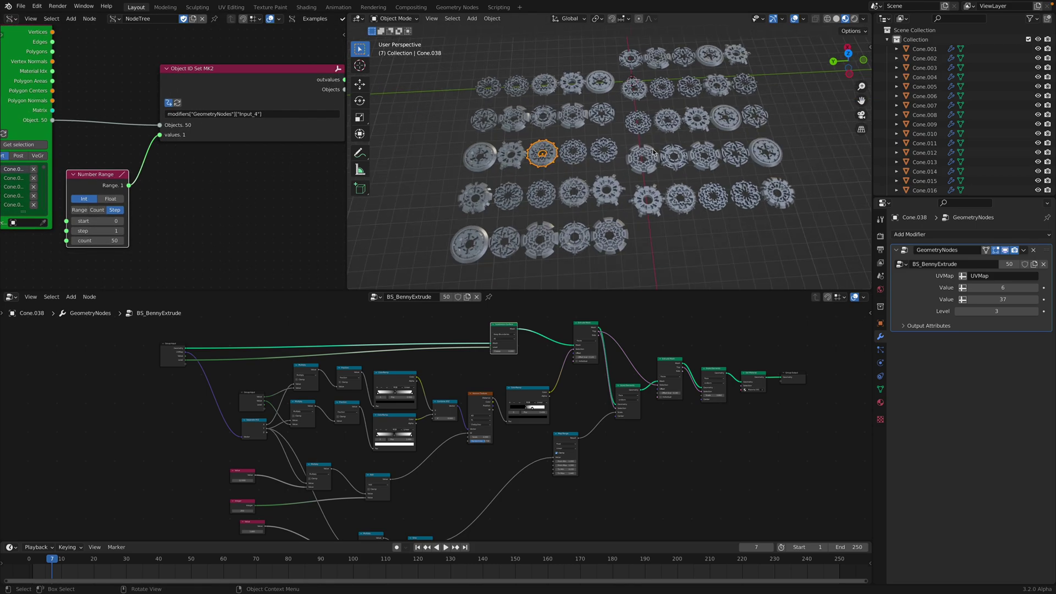
key(ctrl+alt+space)
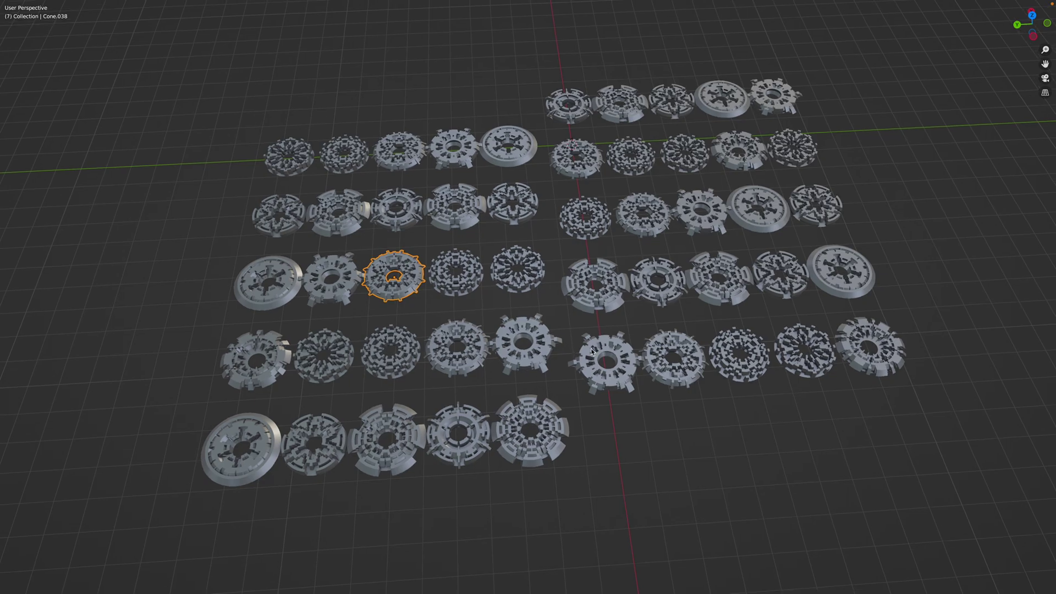
key(ctrl+alt+space)
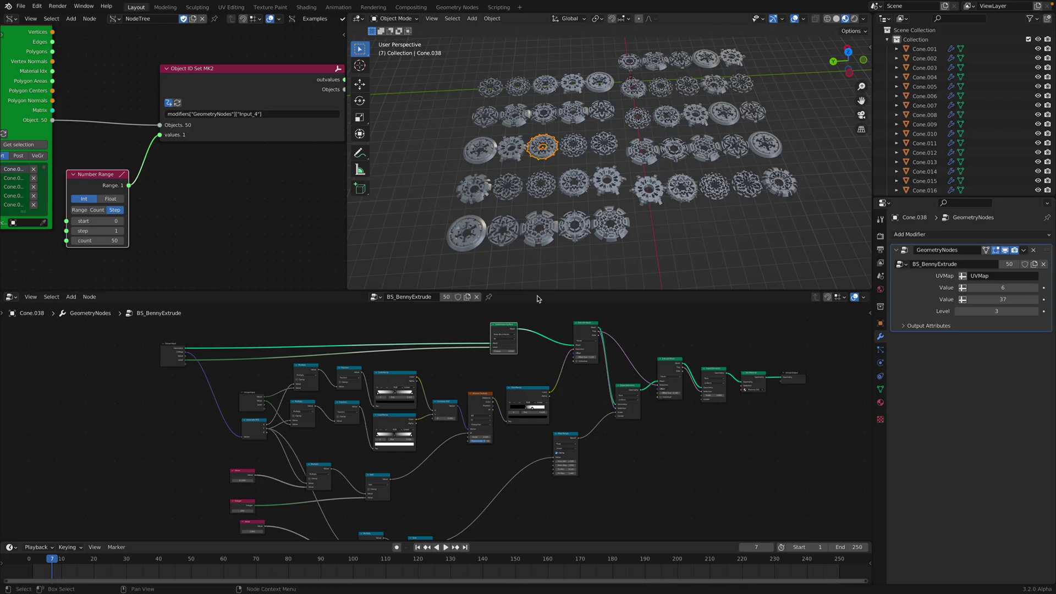
Step: Delete every disc in the grid except Cone.026
drag(539, 291, 539, 256)
scroll(540, 97, down, 2)
key(a)
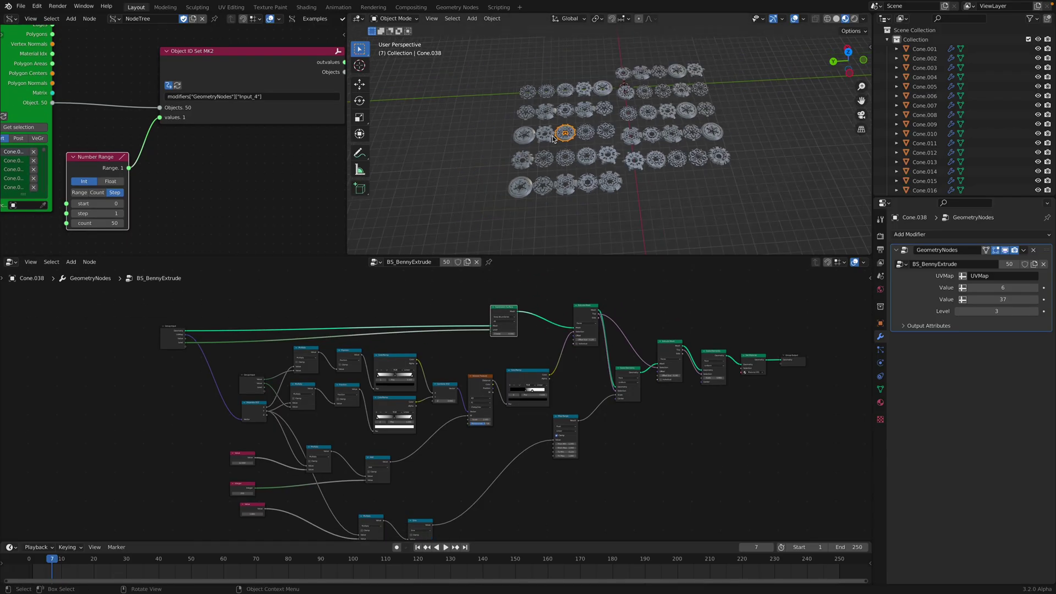
key(a)
key(b)
drag(544, 60, 745, 211)
key(Delete)
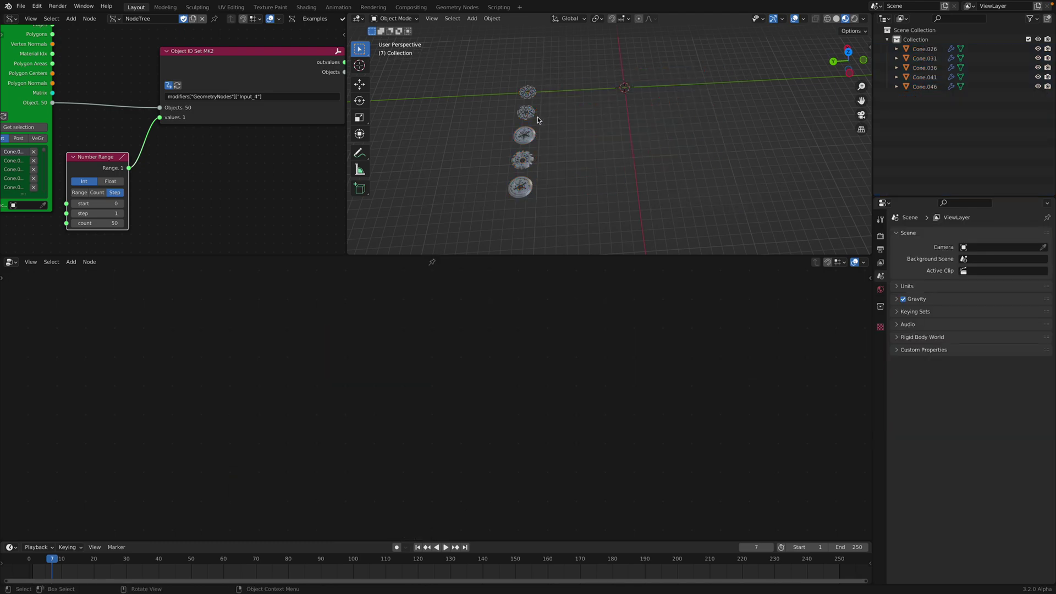
drag(503, 110, 577, 196)
key(Delete)
Step: Select the remaining disc, frame it in the viewport, and enlarge the BS_BennyExtrude node editor to show its Group Input node
click(529, 94)
key(KP_Decimal)
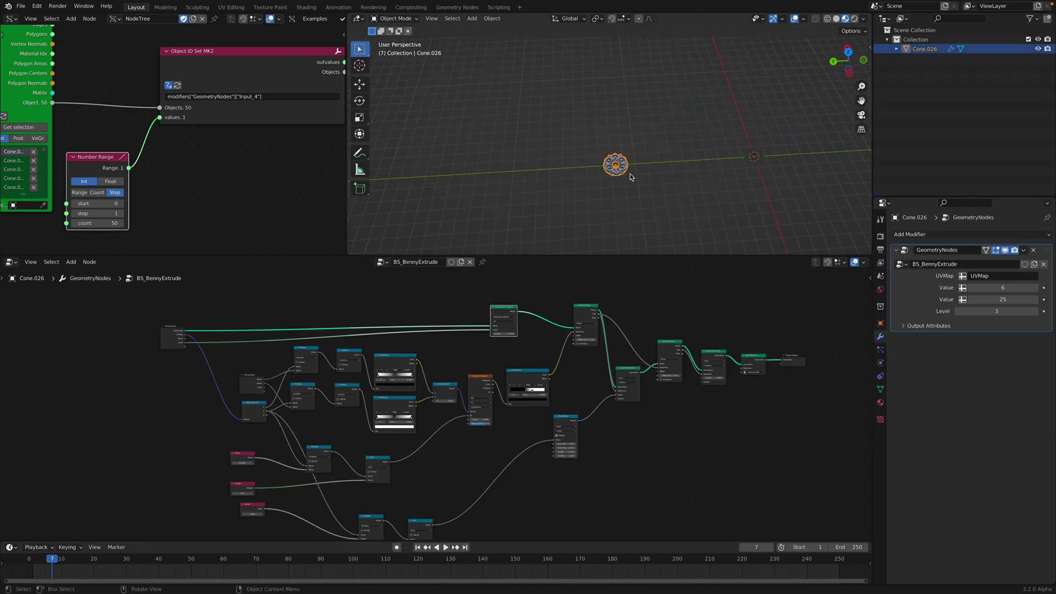
middle_drag(648, 195, 626, 137)
scroll(596, 282, up, 1)
drag(592, 256, 587, 162)
scroll(410, 284, up, 1)
scroll(410, 282, up, 1)
drag(76, 264, 66, 258)
middle_drag(111, 269, 115, 283)
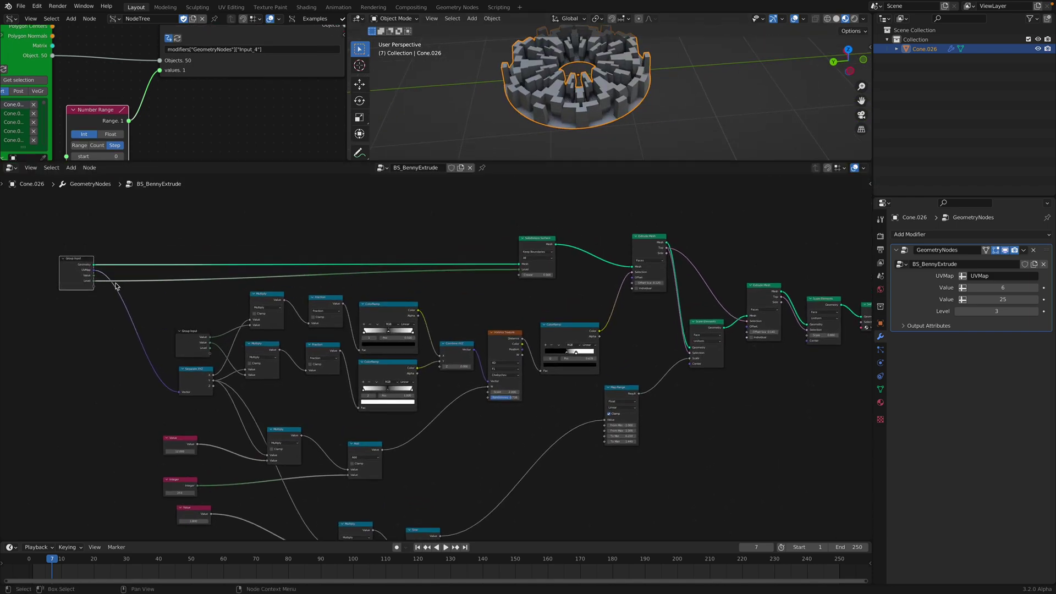
Step: Try different subdivision levels on the disc, leave Level at 2, and try a small Crease on the Subdivision Surface node
scroll(530, 248, up, 2)
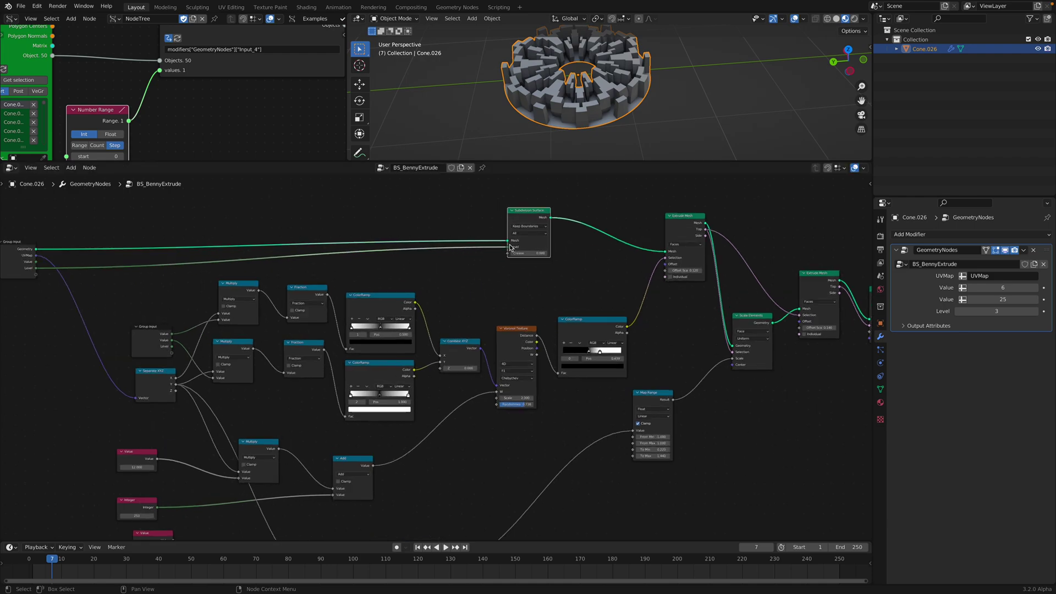
scroll(498, 274, up, 2)
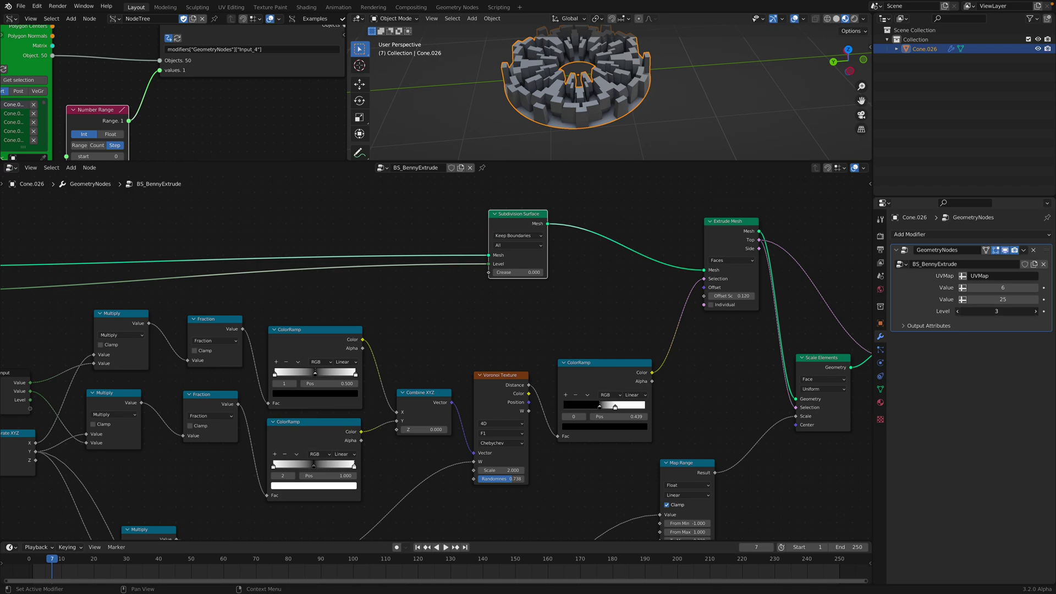
click(960, 311)
drag(746, 163, 746, 254)
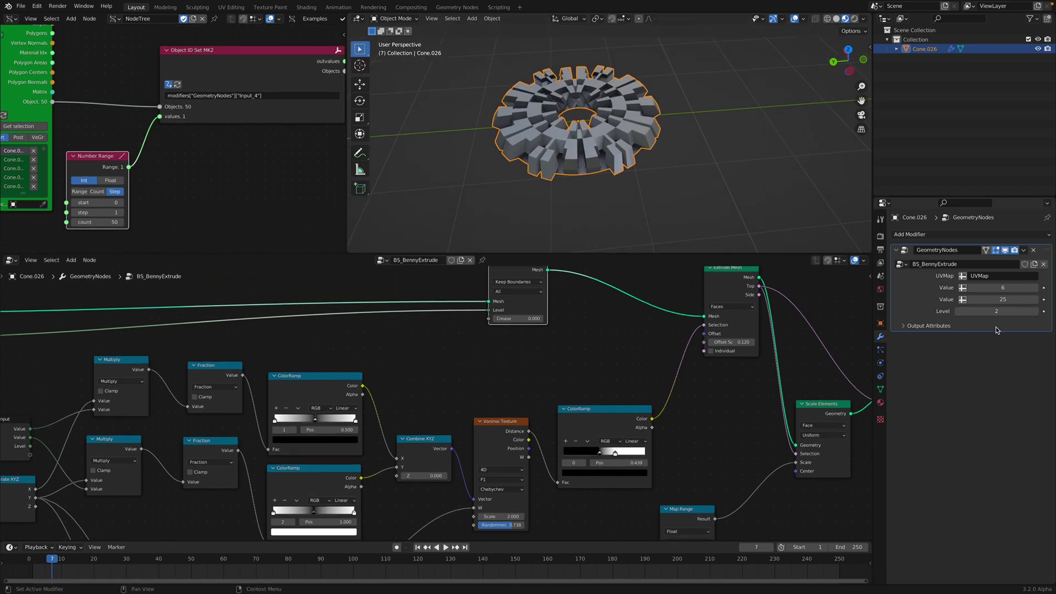
click(960, 312)
click(1035, 311)
click(1035, 312)
click(958, 311)
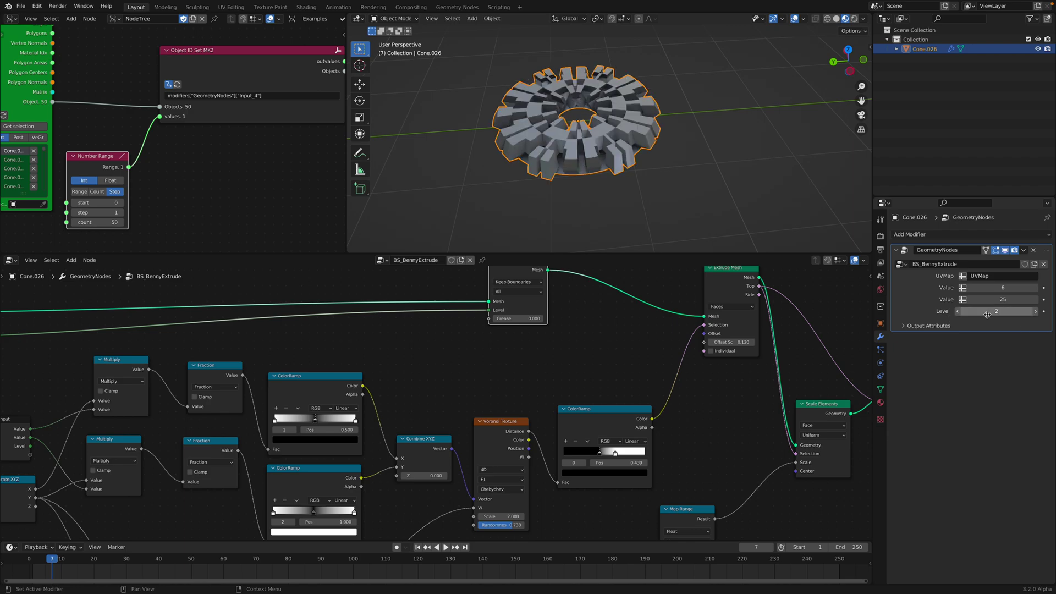
middle_drag(594, 327, 557, 350)
drag(492, 293, 514, 293)
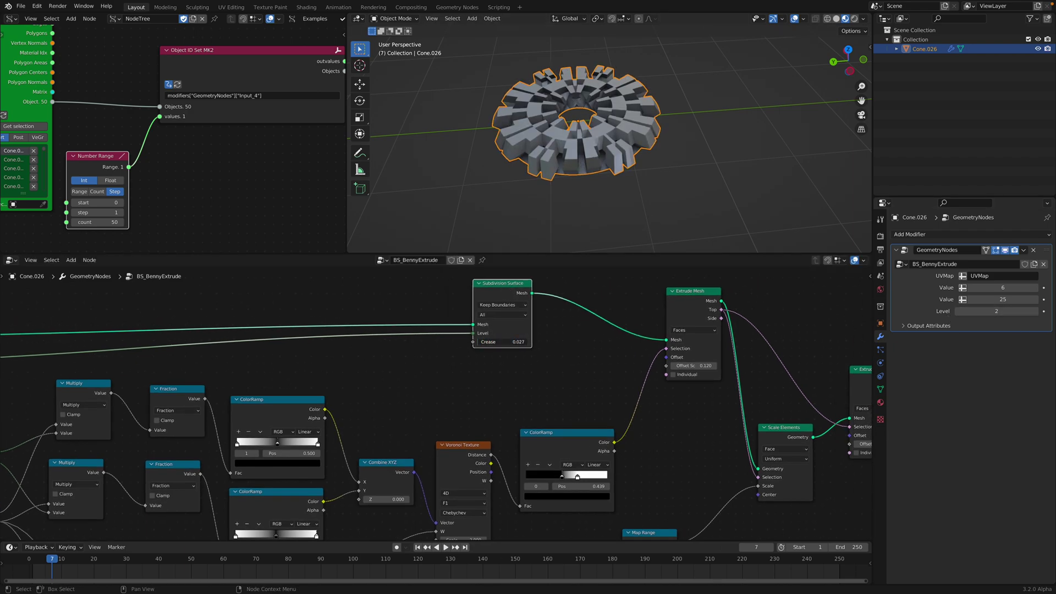
Step: Set the first Extrude Mesh node's Offset Scale to 0.240 and try adjusting the second Extrude Mesh node's Offset Scale
middle_drag(579, 342, 504, 345)
drag(610, 306, 603, 308)
middle_drag(606, 333, 602, 327)
mouse_move(609, 363)
mouse_down()
mouse_move(644, 362)
mouse_move(598, 363)
mouse_move(616, 364)
mouse_up()
middle_drag(672, 383, 583, 368)
drag(711, 424, 692, 423)
drag(519, 349, 528, 349)
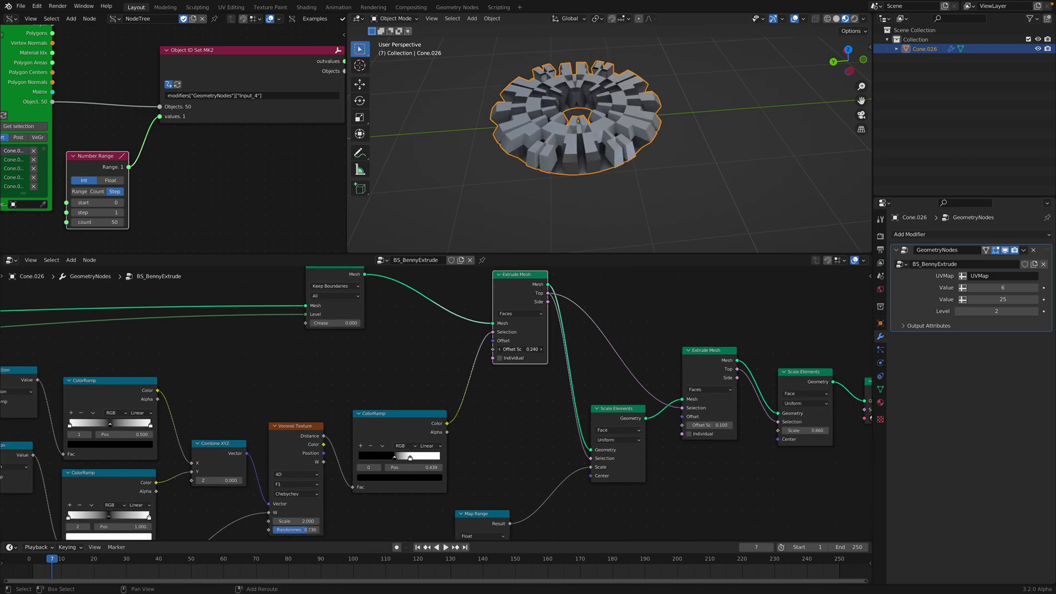
Step: Repeatedly mute and unmute the ColorRamp feeding the first Extrude Mesh's Selection to compare the disc with and without it
middle_drag(545, 375, 560, 364)
click(437, 404)
middle_drag(437, 404, 445, 405)
drag(444, 405, 454, 397)
key(m)
key(m)
key(m)
key(m)
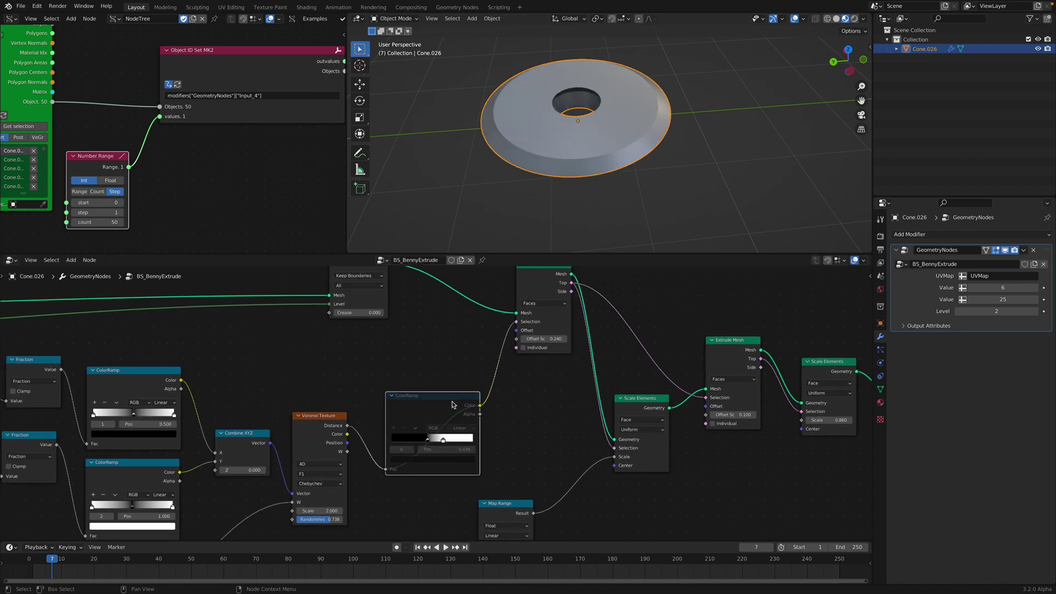
drag(455, 403, 456, 387)
key(m)
key(m)
key(m)
key(m)
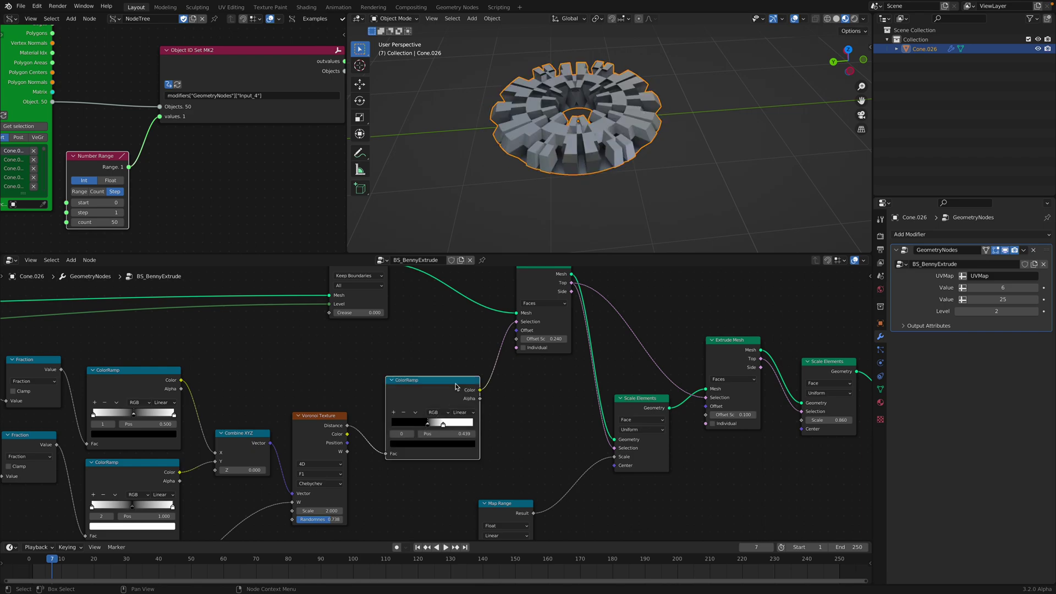
Step: Move the black stop of the ColorRamp after the Voronoi Texture to about 0.432 and select its white stop
drag(430, 426, 430, 426)
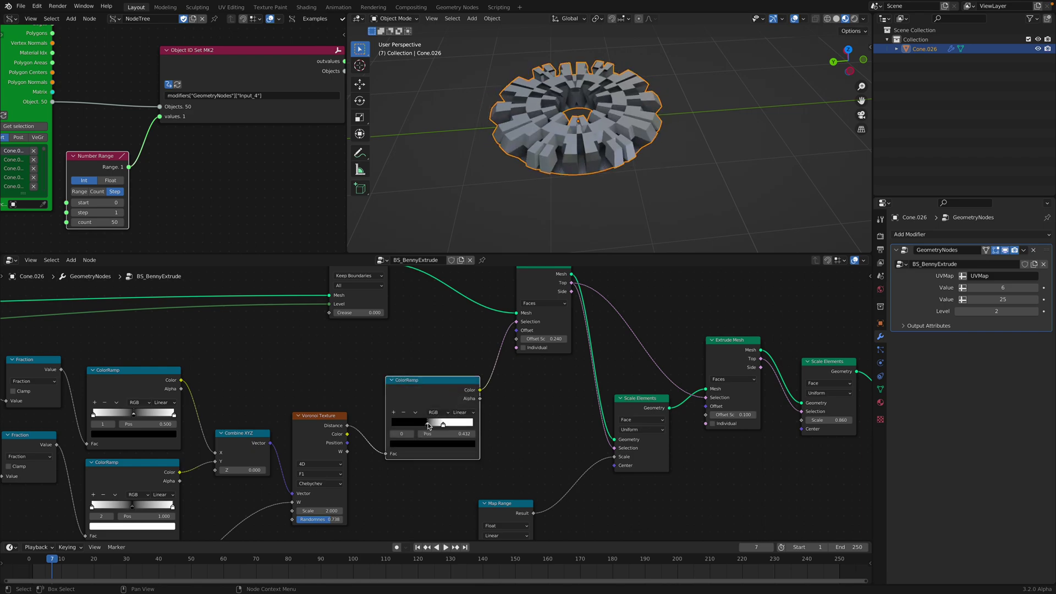
click(445, 426)
scroll(397, 406, down, 2)
Step: Reposition the two ColorRamps, the Combine XYZ and the Voronoi Texture nodes to point out the texture's vector input
middle_drag(397, 407, 604, 365)
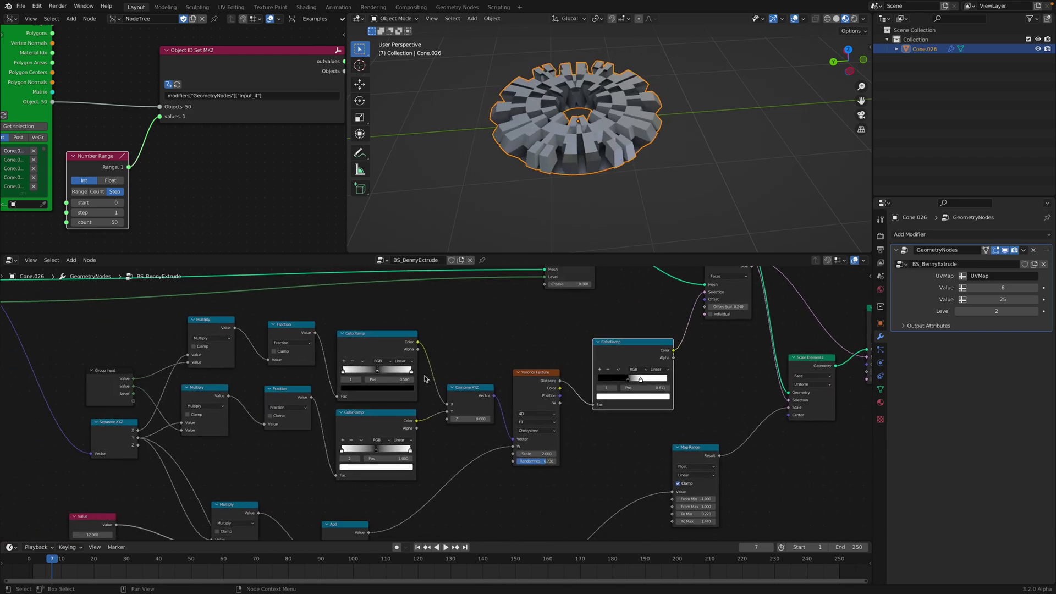
drag(382, 346, 383, 334)
drag(453, 391, 453, 377)
click(533, 376)
drag(534, 378, 535, 376)
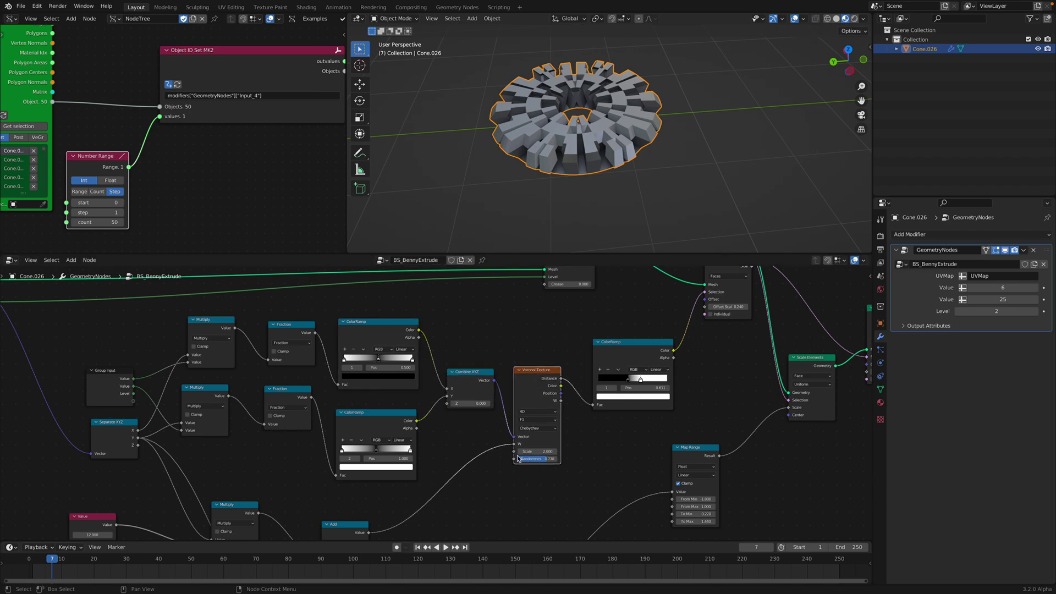
middle_drag(429, 405, 448, 400)
drag(416, 408, 413, 399)
middle_drag(423, 380, 446, 375)
Step: Rearrange the two Group Input nodes and the Multiply nodes while tracing the UVMap link through Separate XYZ
scroll(352, 376, up, 1)
middle_drag(346, 376, 405, 377)
drag(226, 372, 227, 342)
click(300, 315)
drag(300, 314, 296, 319)
drag(289, 381, 291, 379)
click(194, 420)
middle_drag(190, 393, 300, 421)
drag(139, 303, 128, 311)
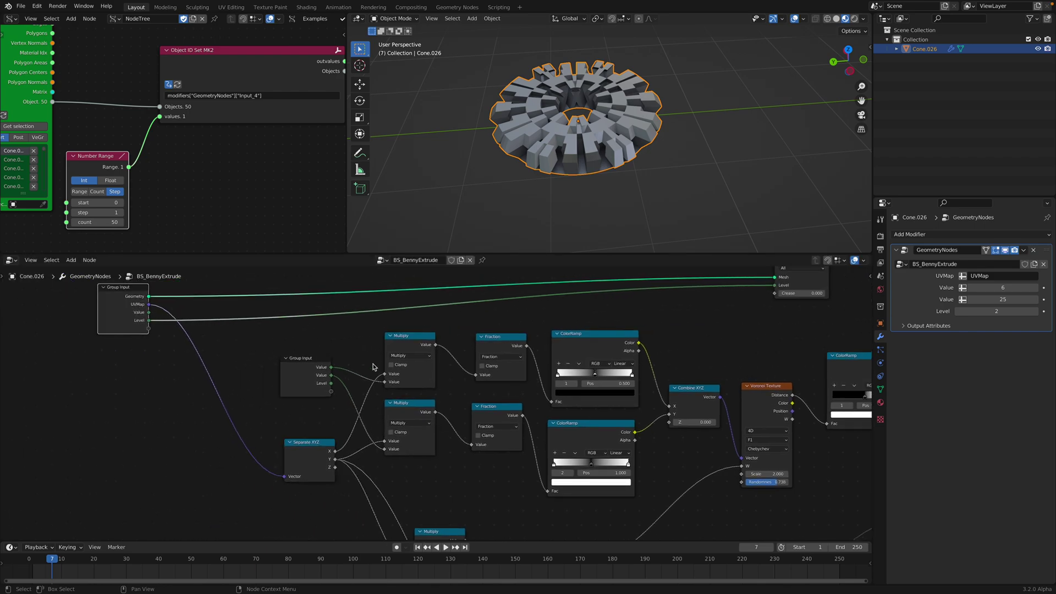
Step: Follow the UV branch from Group Input onward, repositioning the Separate XYZ, Multiply and Fraction nodes
middle_drag(373, 365, 318, 362)
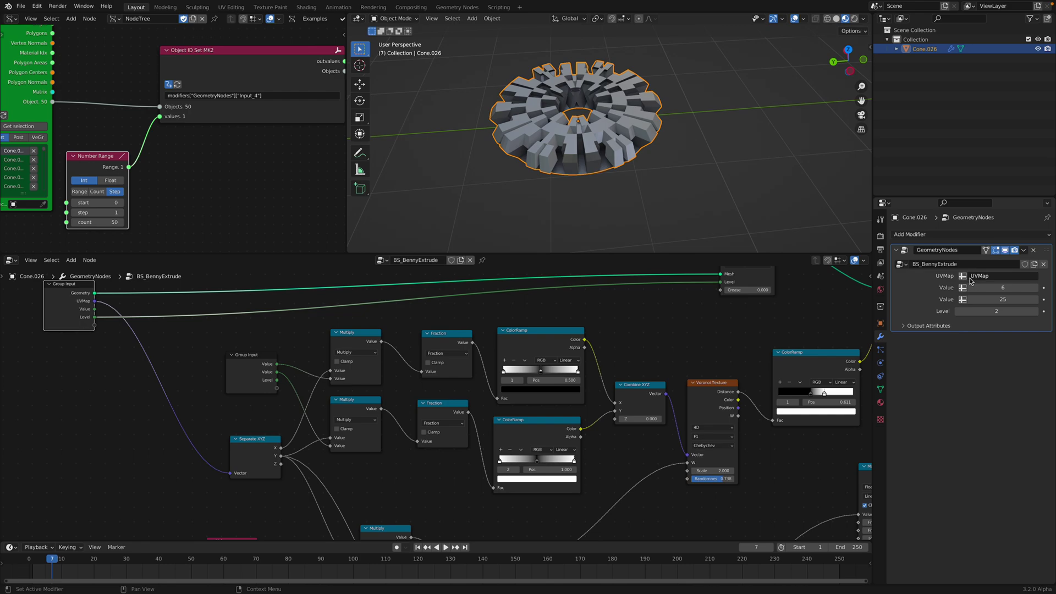
scroll(596, 187, down, 3)
scroll(596, 187, up, 2)
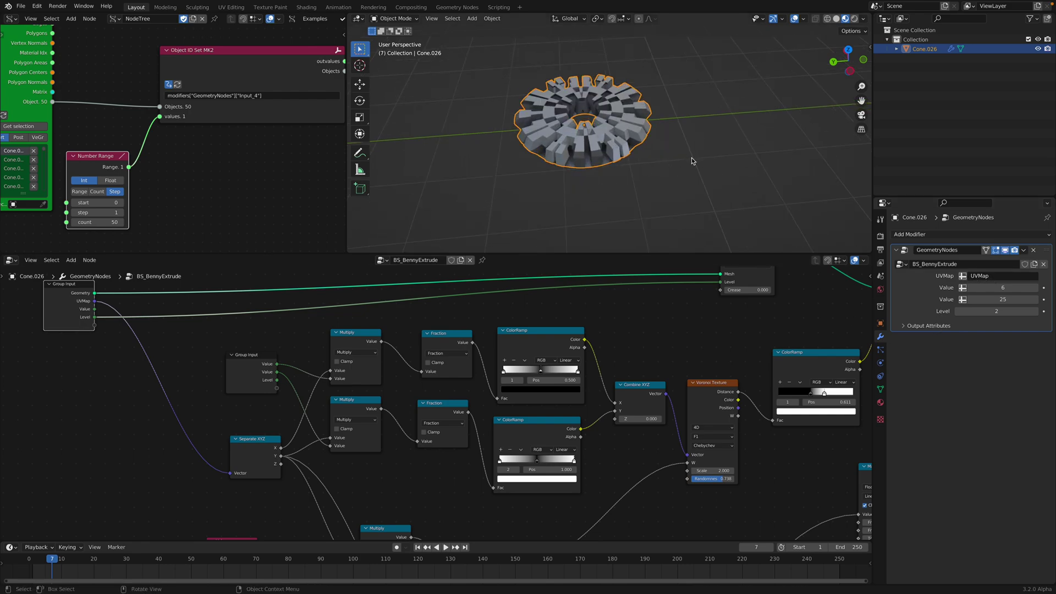
middle_drag(211, 347, 347, 363)
drag(193, 318, 183, 327)
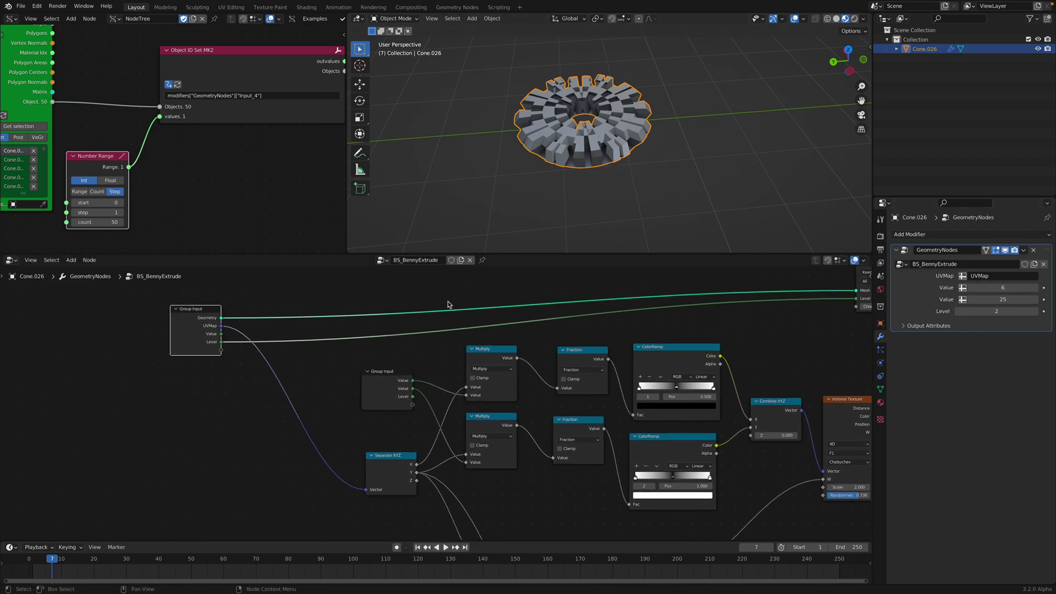
middle_drag(448, 304, 382, 276)
mouse_move(317, 438)
mouse_down()
mouse_move(275, 418)
mouse_move(320, 425)
mouse_up()
middle_drag(356, 349, 305, 363)
drag(278, 370, 283, 364)
drag(376, 350, 366, 345)
drag(477, 370, 469, 364)
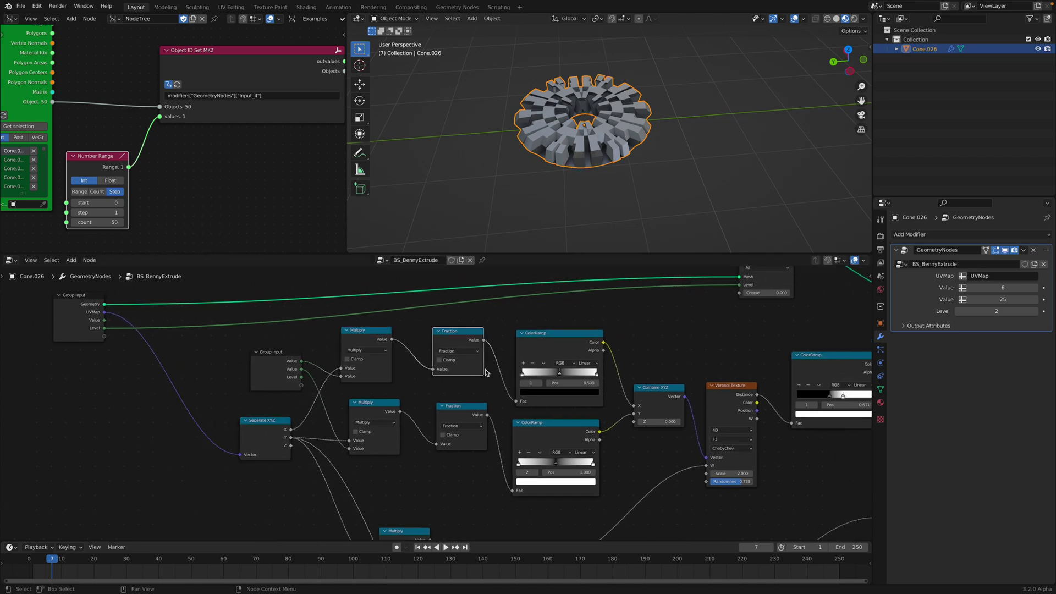
Step: Set the GeometryNodes modifier's first Value to 12 and its second Value to 5
middle_drag(426, 389, 403, 357)
middle_drag(258, 329, 261, 348)
drag(261, 348, 259, 348)
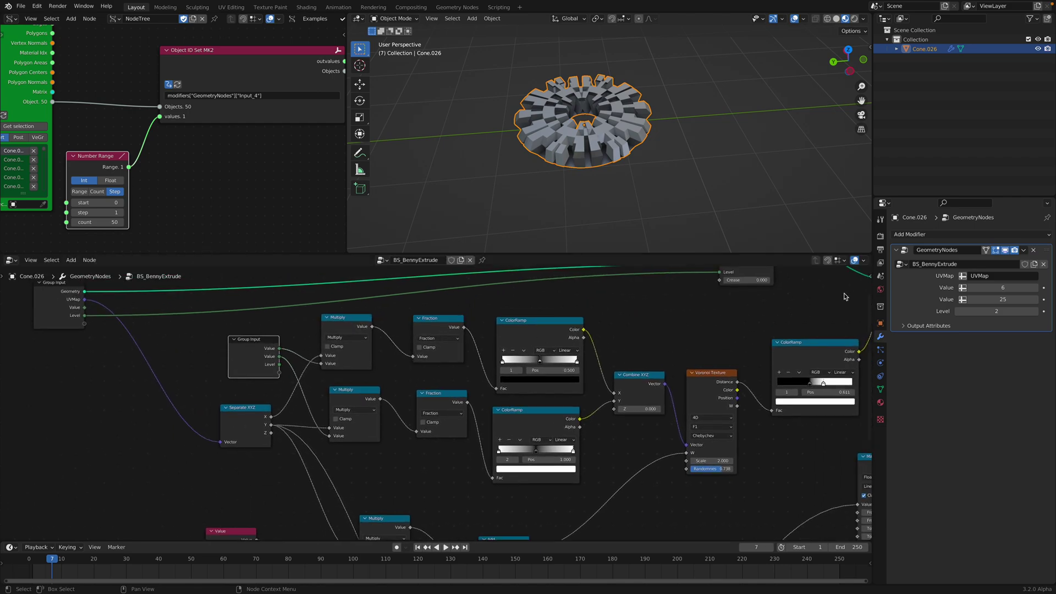
mouse_move(997, 283)
mouse_down()
mouse_move(1039, 284)
mouse_move(998, 300)
mouse_up()
click(1004, 287)
text(12)
key(Return)
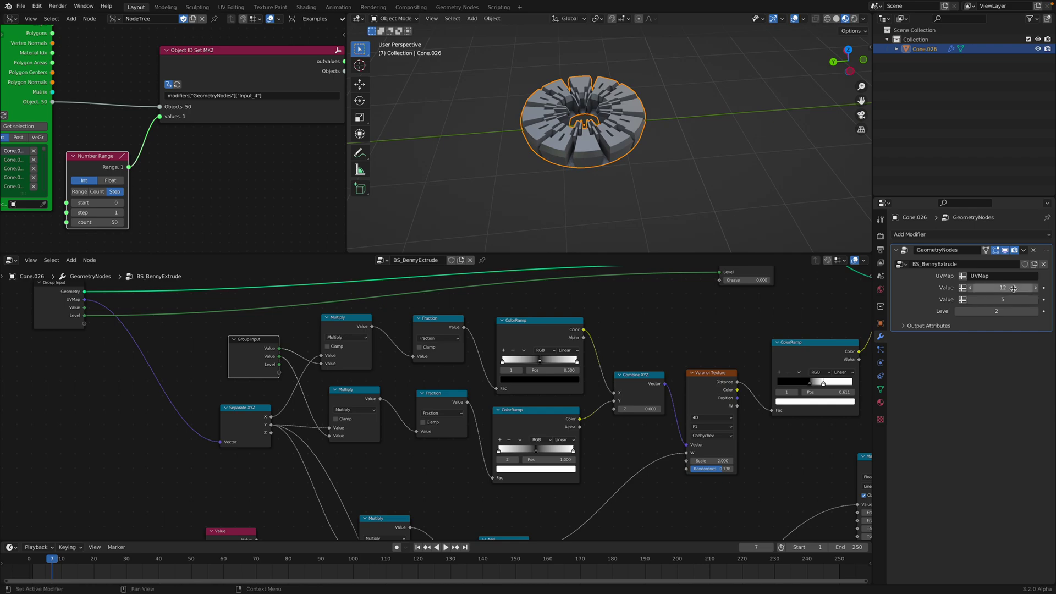
Step: Raise the modifier's Level to 3, try 38 for the first Value, and settle the two Values at 24 and 27
click(1036, 313)
mouse_move(1004, 288)
mouse_down()
mouse_move(1025, 287)
mouse_move(1017, 288)
mouse_up()
middle_drag(650, 151, 651, 185)
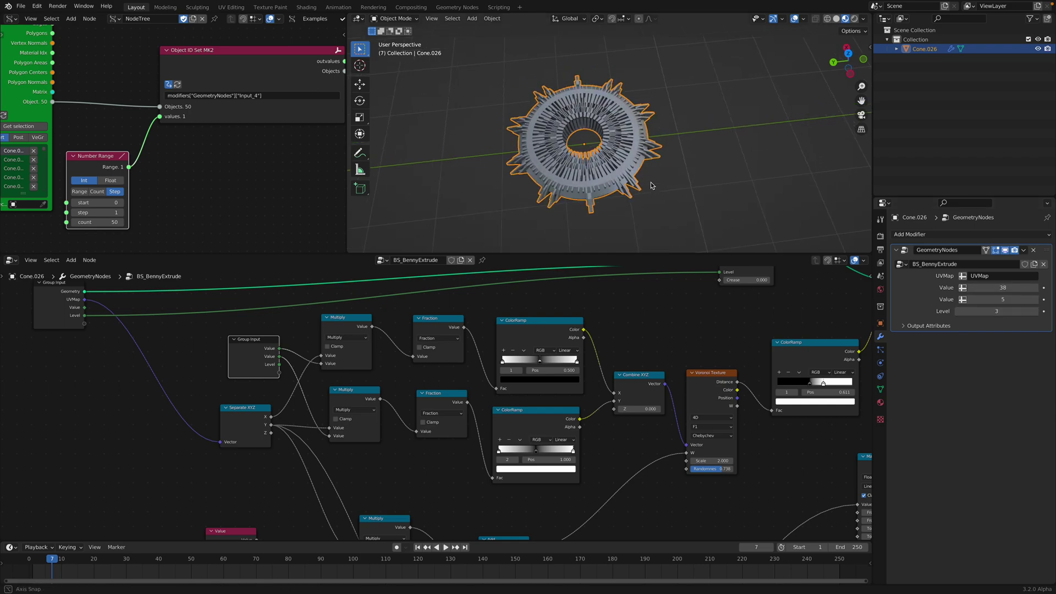
drag(982, 289, 1005, 300)
Step: Try a higher Z in the Combine XYZ node and lower the Voronoi Texture's Scale to 1.120
middle_drag(516, 415, 451, 390)
mouse_move(579, 381)
mouse_down()
mouse_move(618, 381)
mouse_move(580, 382)
mouse_up()
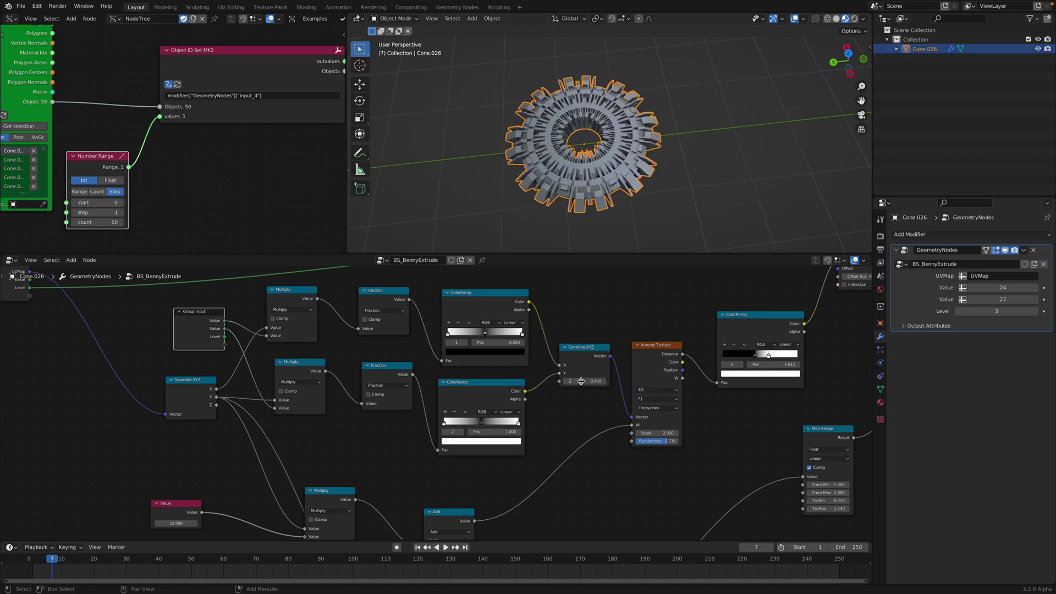
middle_drag(541, 400, 536, 393)
drag(652, 340, 650, 337)
drag(653, 423, 620, 423)
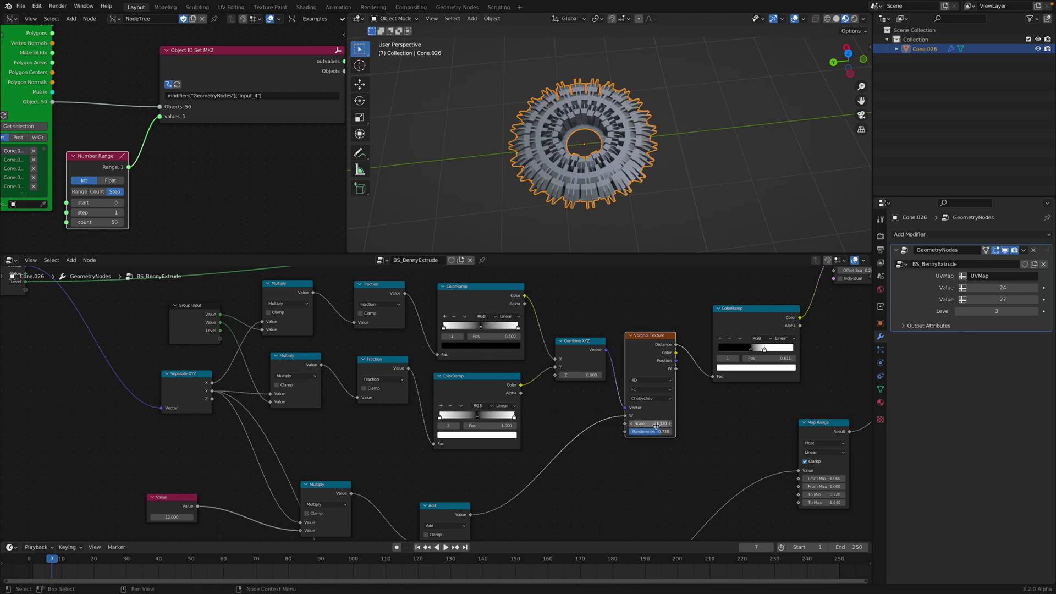
Step: Set the modifier's first Value to 12, and reduce it further to 8
double_click(1002, 288)
text(12)
key(Return)
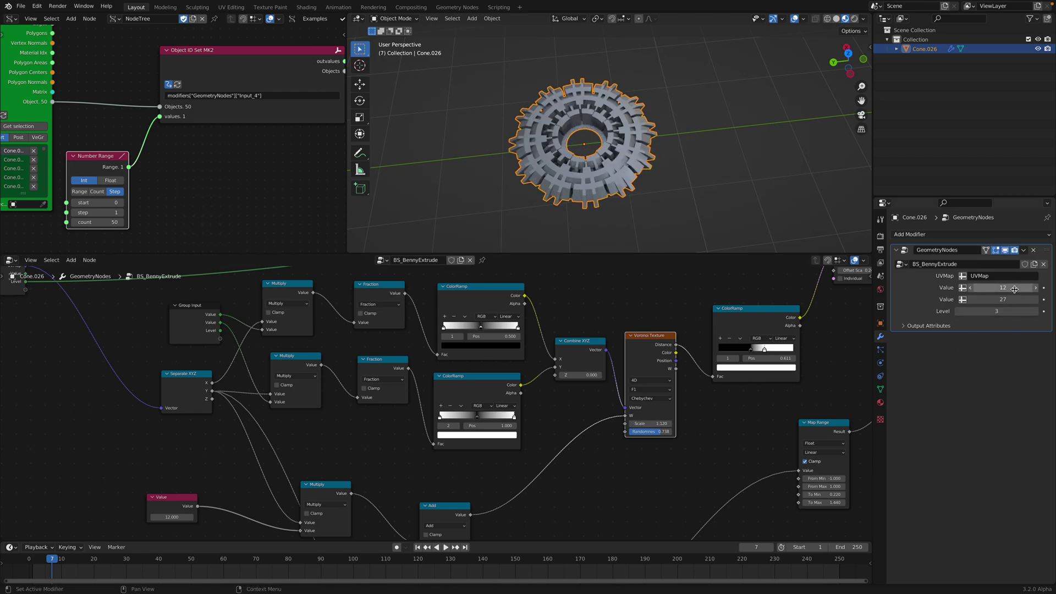
key(Return)
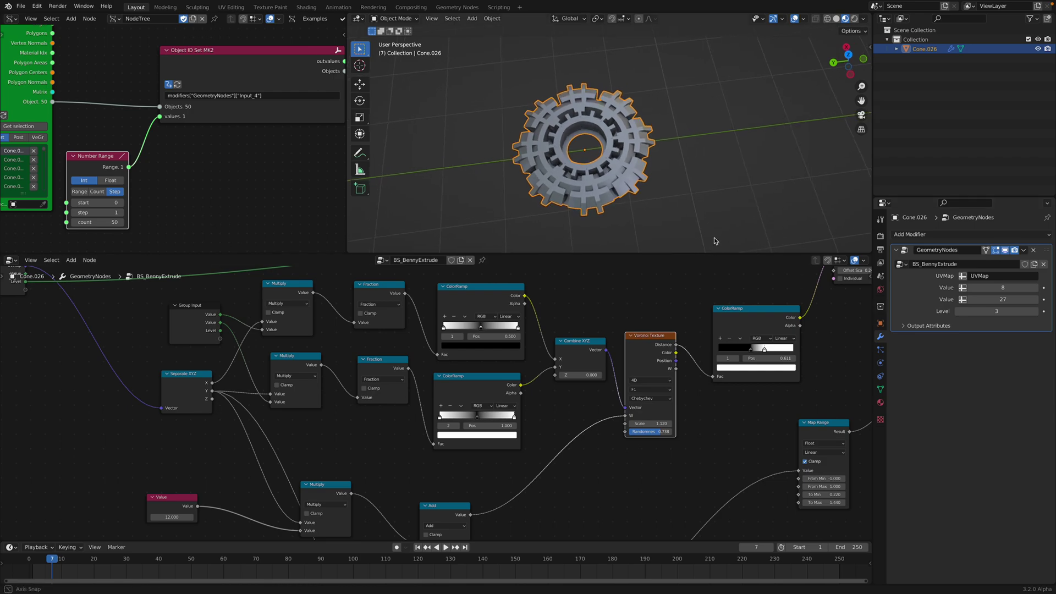
Step: Set the Voronoi Texture's Scale to 2 and reduce its Randomness to about 0.51
mouse_move(646, 424)
mouse_down()
mouse_move(690, 424)
mouse_move(646, 424)
mouse_up()
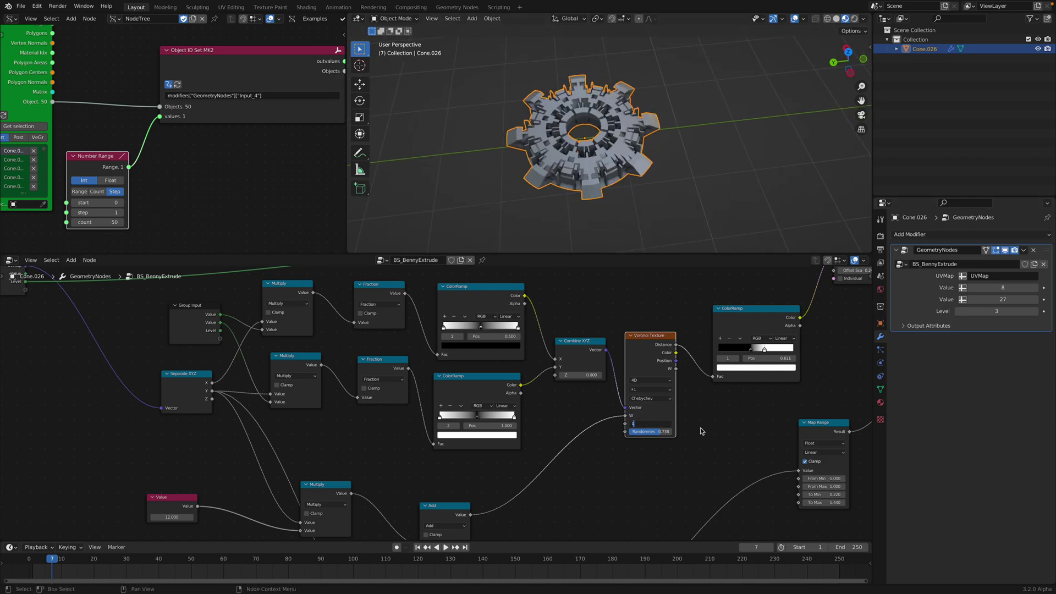
key(Return)
middle_drag(701, 428, 690, 419)
double_click(645, 414)
text(2)
key(Return)
drag(644, 423, 631, 423)
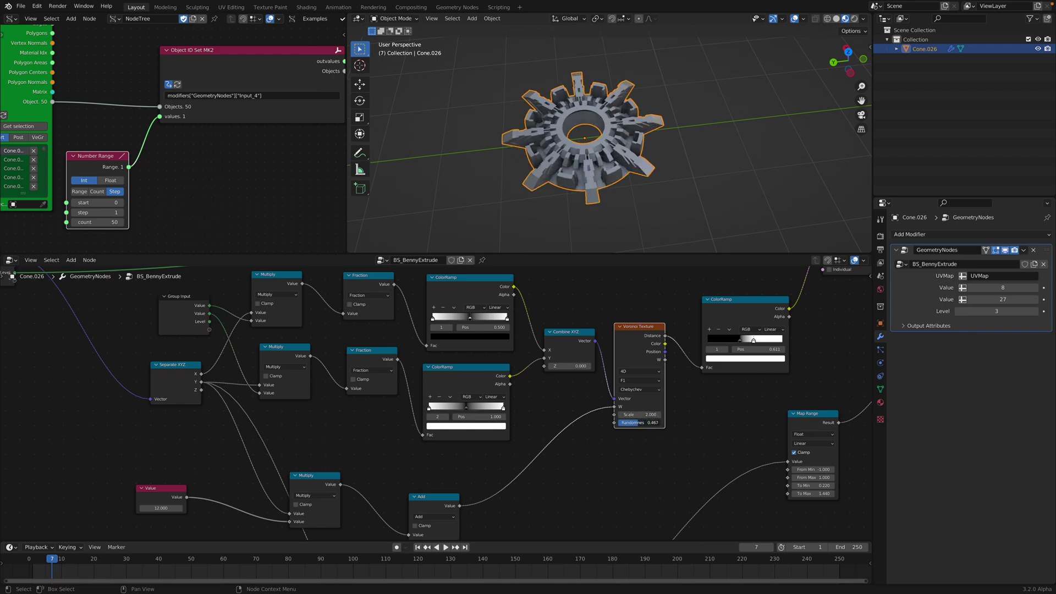
Step: Reposition the Add and Multiply nodes that feed the Voronoi Texture's W input
middle_drag(631, 422, 476, 347)
drag(368, 437, 435, 412)
drag(241, 411, 282, 392)
middle_drag(547, 341, 581, 340)
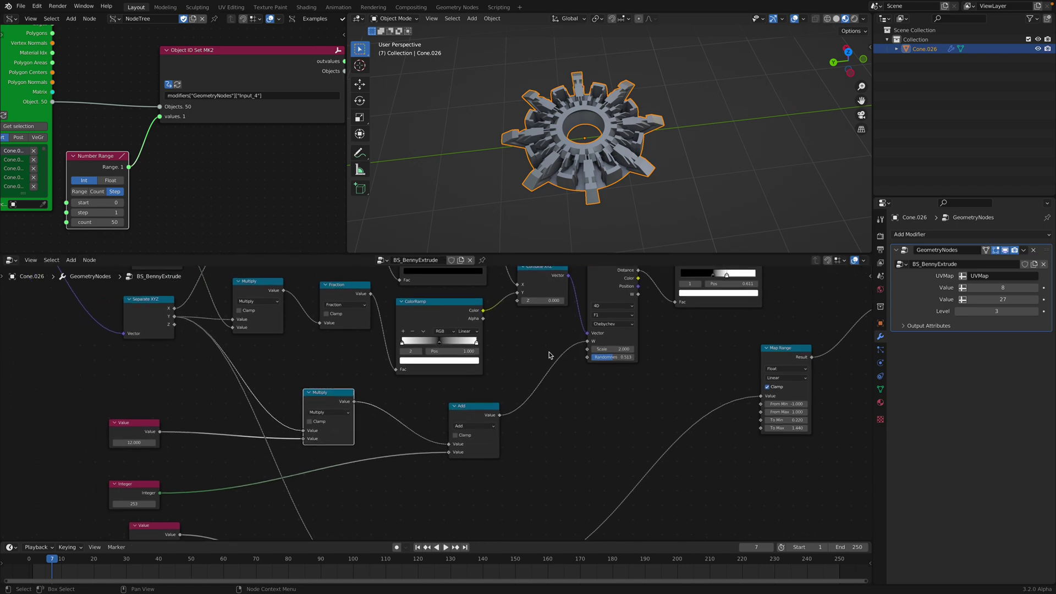
Step: Set the Value node feeding the Multiply node to about 12.36 and the Integer node feeding the Add node to 68
drag(134, 443, 135, 443)
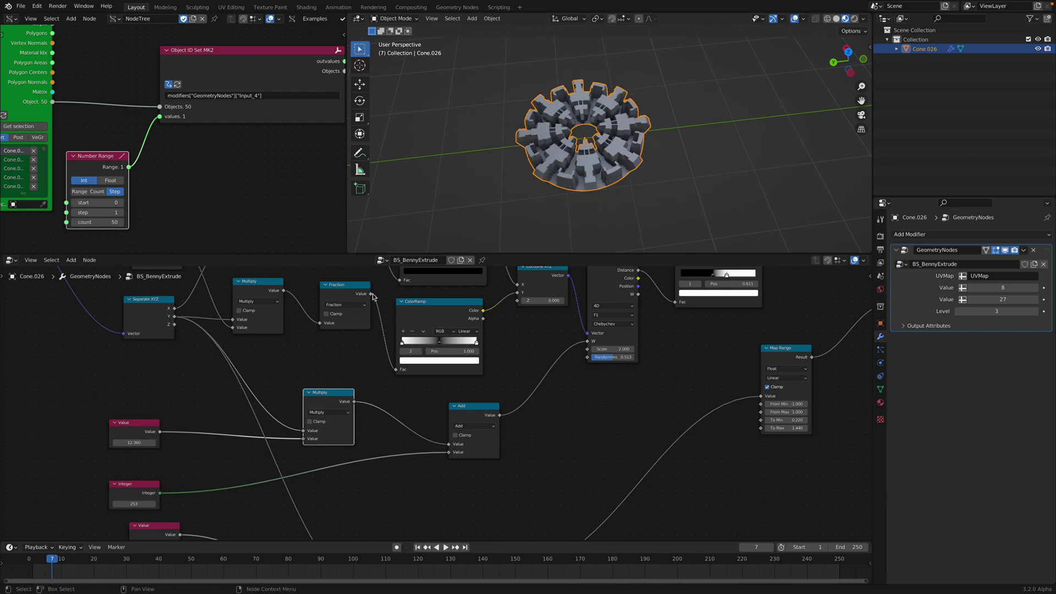
middle_drag(603, 146, 615, 158)
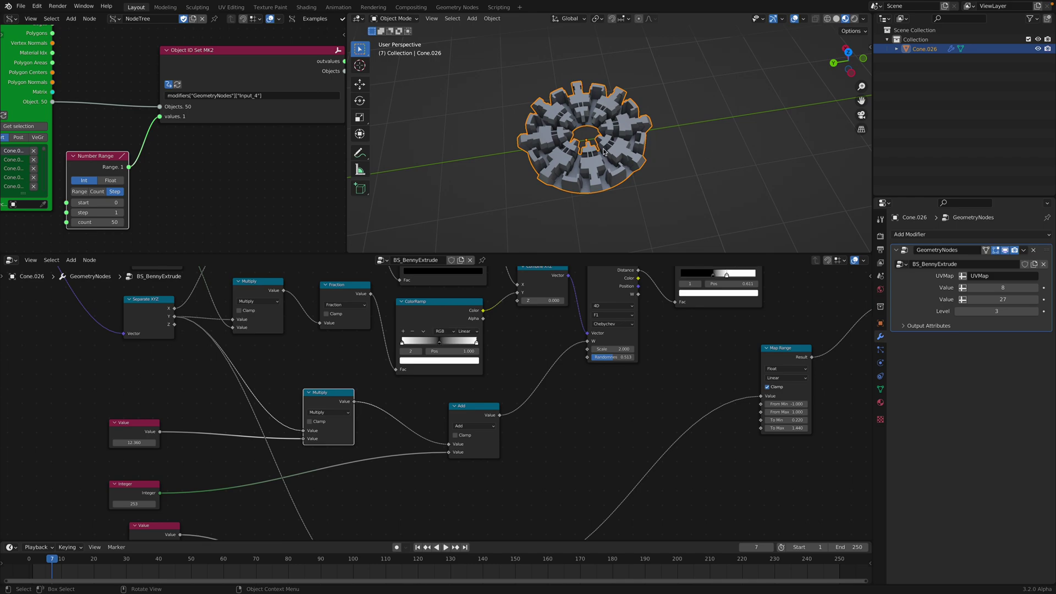
middle_drag(604, 152, 627, 136)
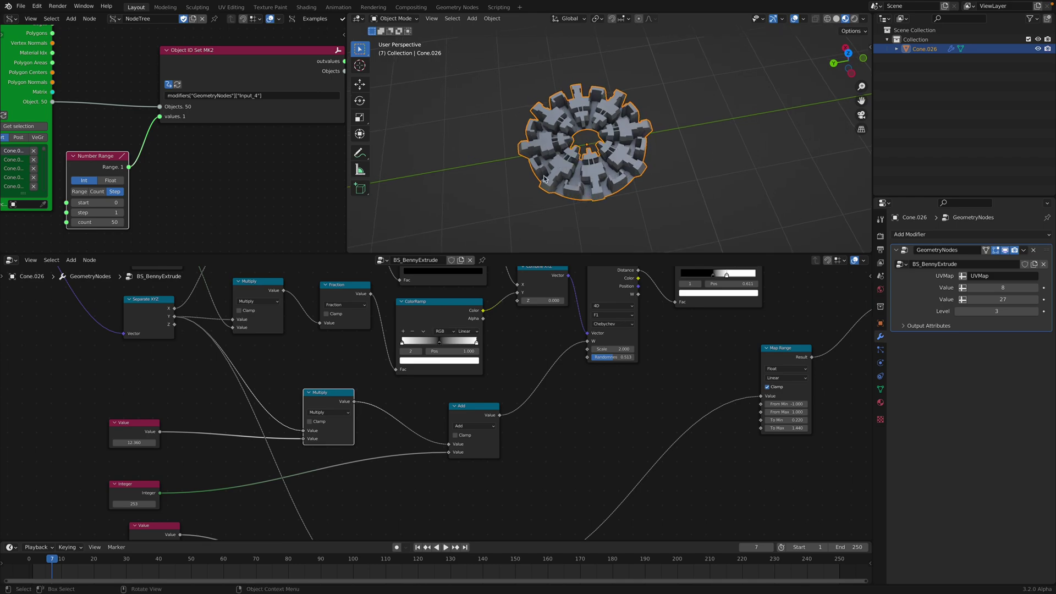
middle_drag(115, 507, 171, 462)
text(12)
key(Return)
drag(147, 459, 212, 459)
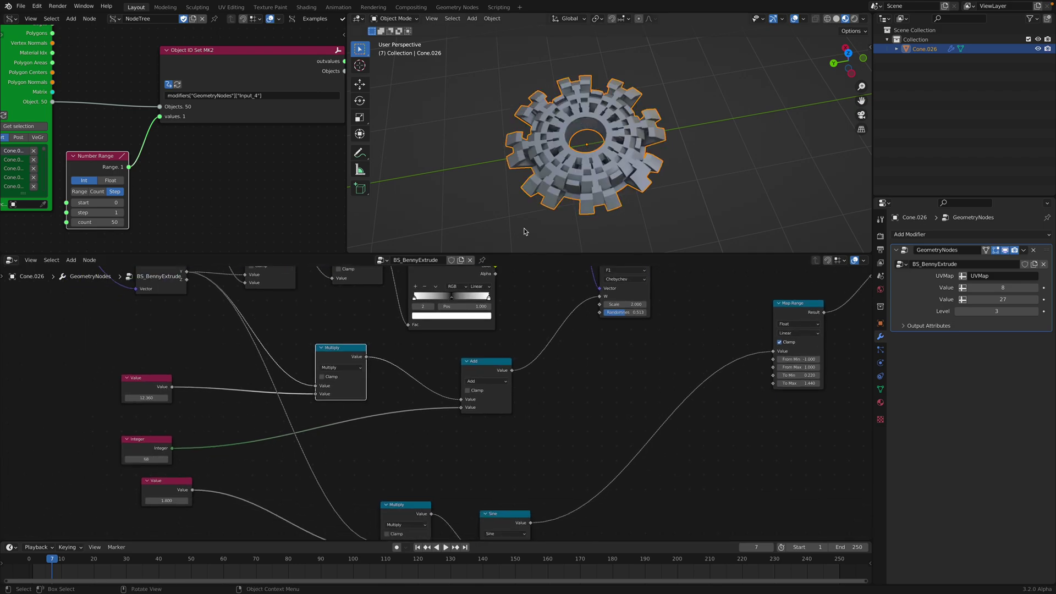
Step: Save the file and duplicate the disc along Y at about 3.95 m spacing into a row of six
click(21, 7)
click(33, 69)
scroll(577, 181, down, 3)
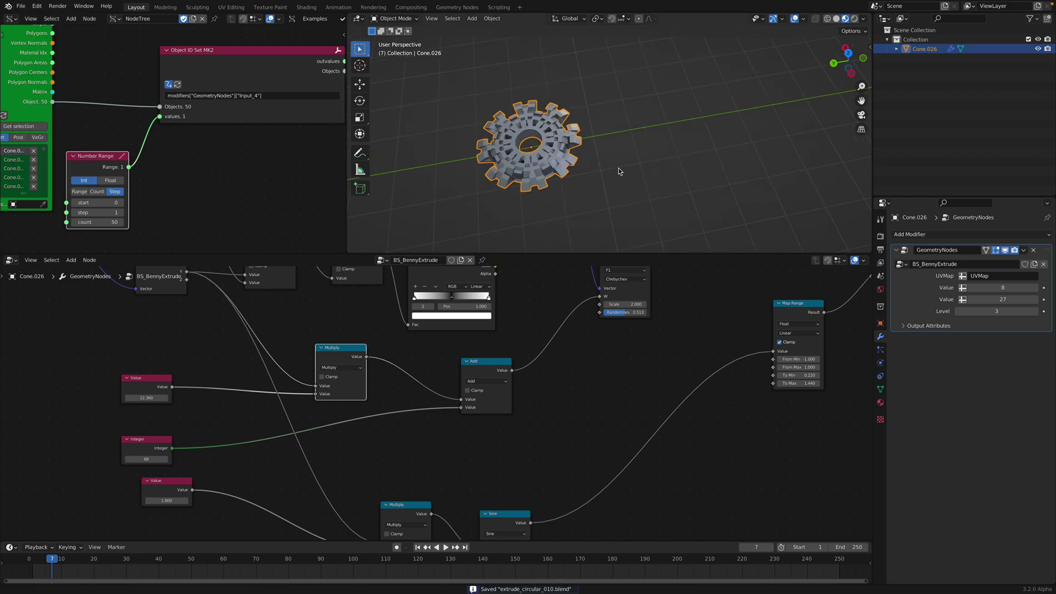
key(shift+d)
key(y)
click(558, 191)
key(shift+r)
key(shift+r)
key(shift+r)
key(shift+r)
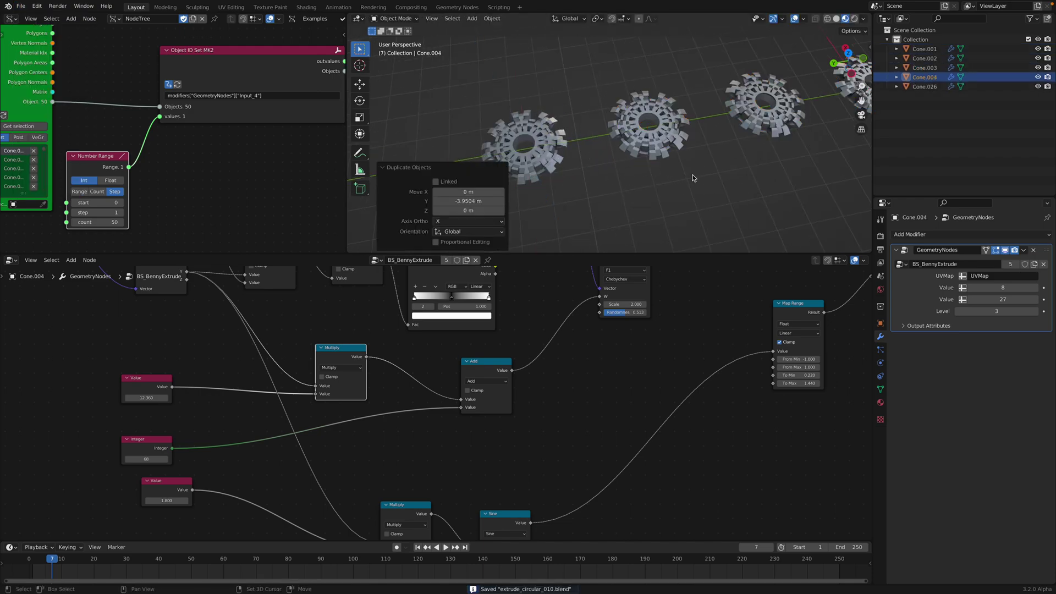
Step: Duplicate the whole row along X into four rows of six discs, select all of them and save the file
scroll(558, 191, down, 3)
key(a)
scroll(698, 132, down, 3)
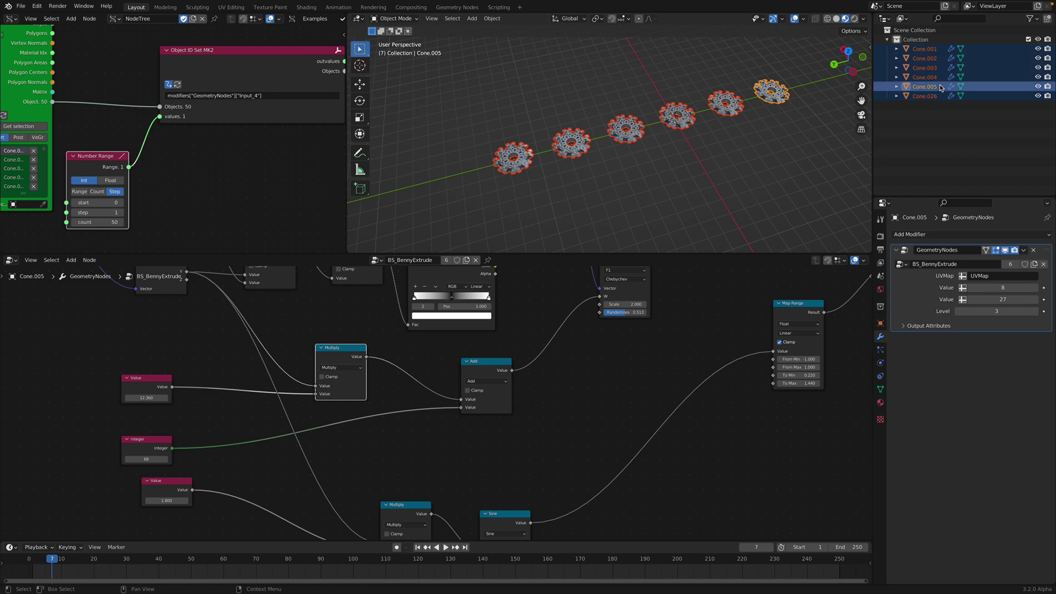
key(shift+d)
key(x)
click(709, 171)
key(shift+r)
key(shift+r)
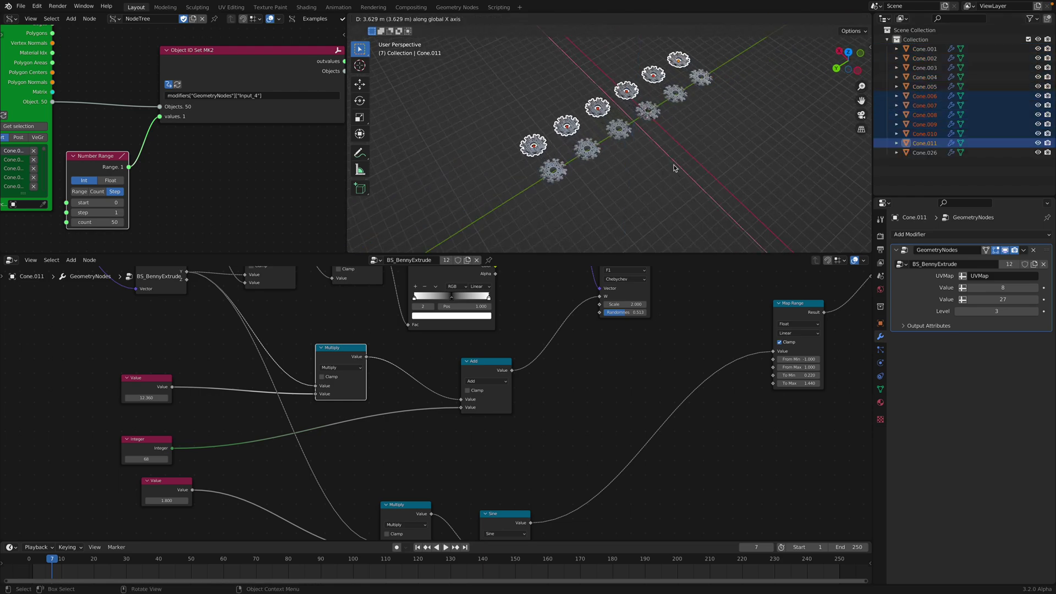
middle_drag(669, 168, 652, 154)
key(a)
key(ctrl+s)
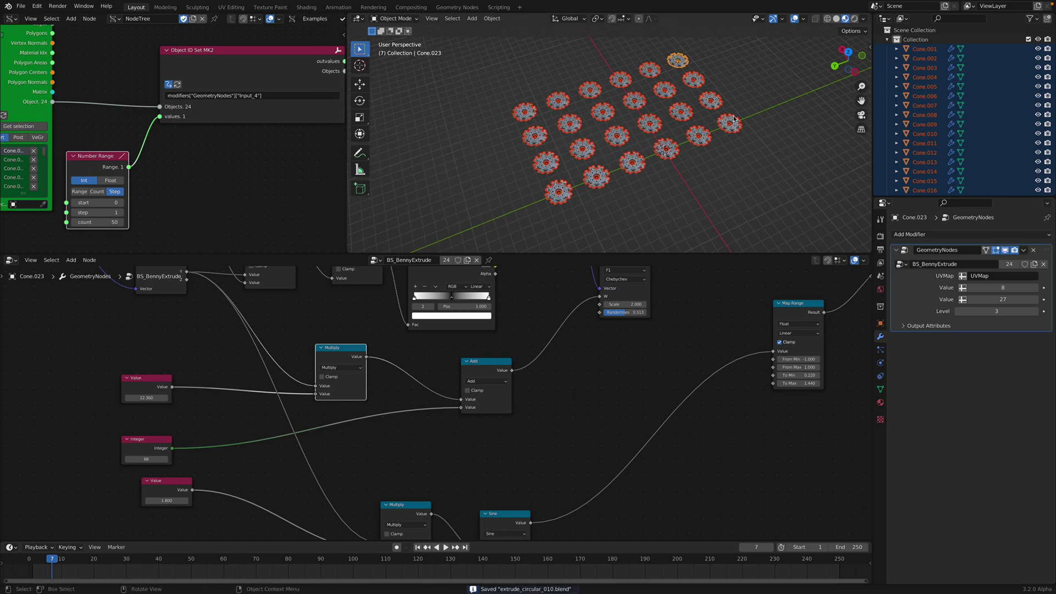
Step: Widen the upper node editor to show the full Object ID Set MK2 node and save the file
middle_drag(172, 144, 191, 158)
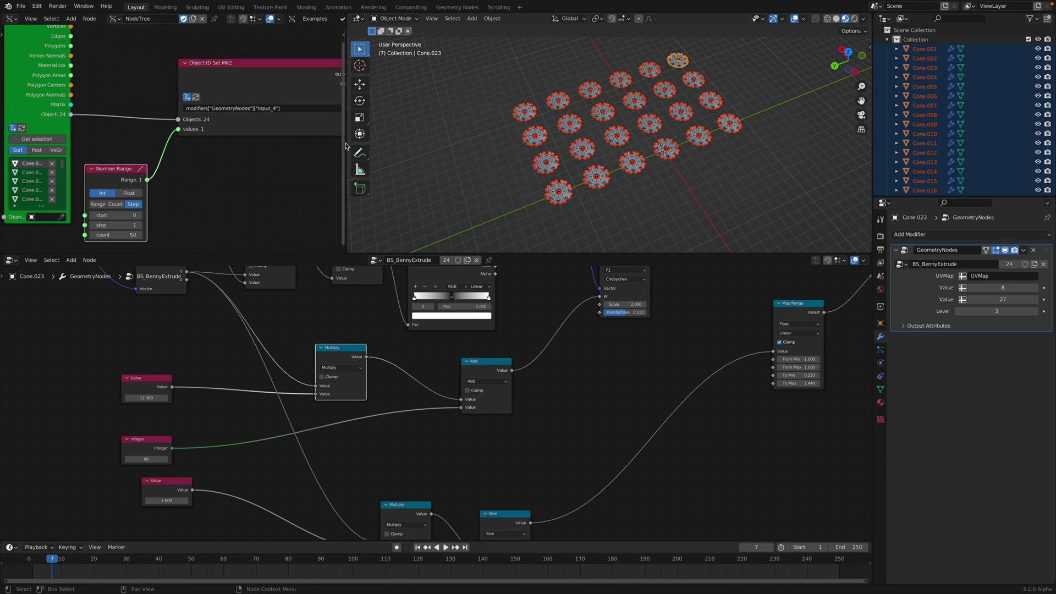
drag(347, 143, 440, 144)
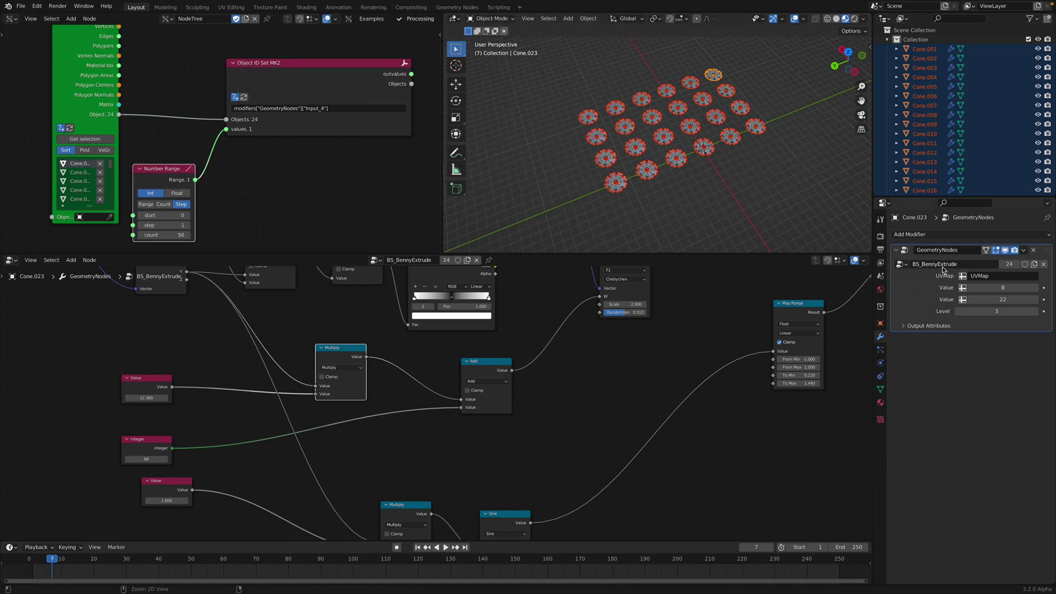
key(ctrl+s)
scroll(678, 196, up, 3)
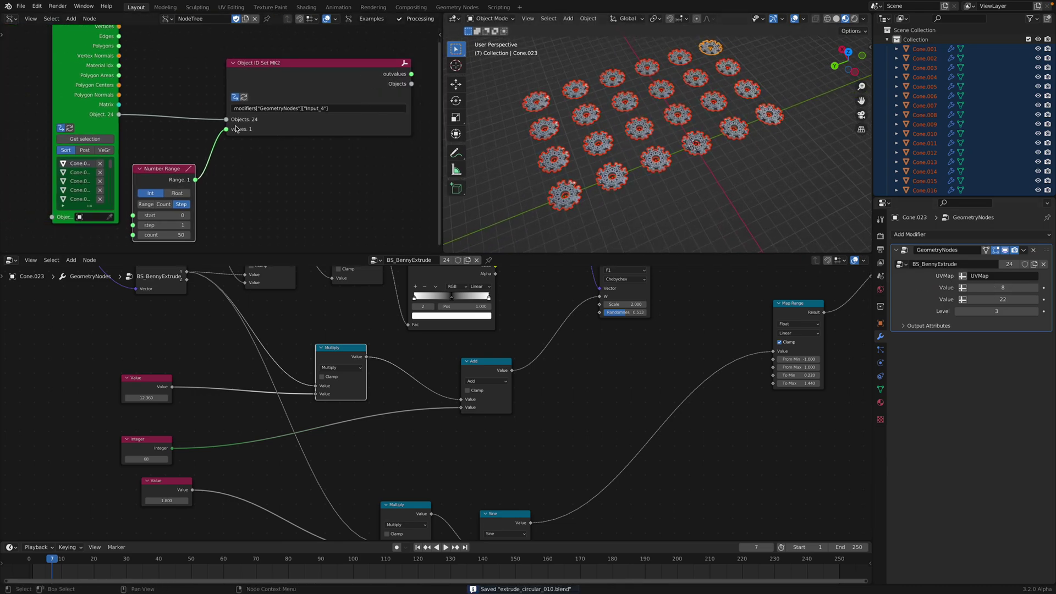
Step: Save the scene as a new incremental version named extrude_circular_011.blend
click(22, 7)
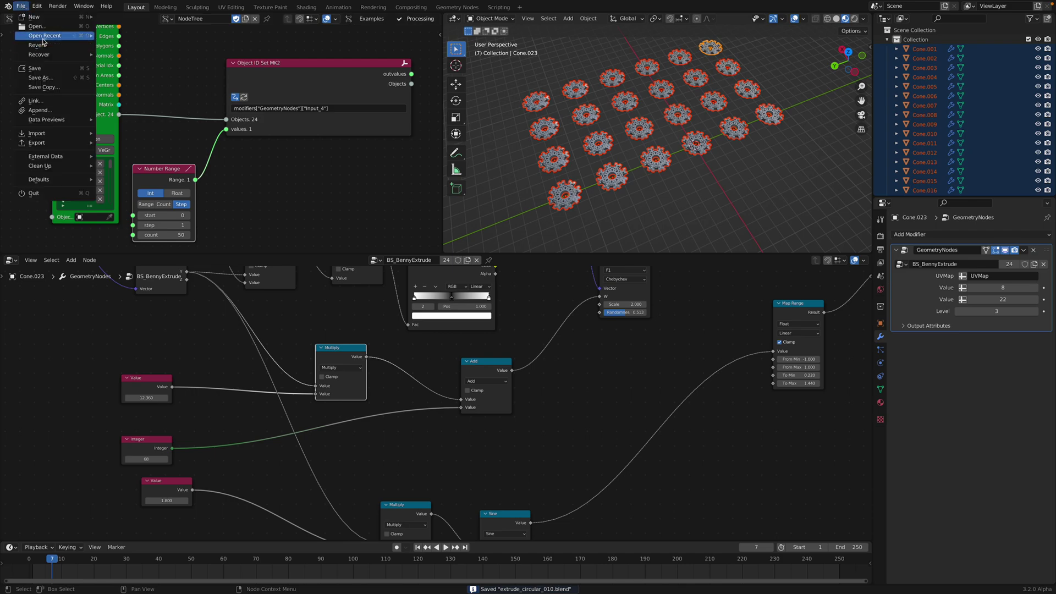
mouse_move(71, 36)
scroll(612, 139, up, 2)
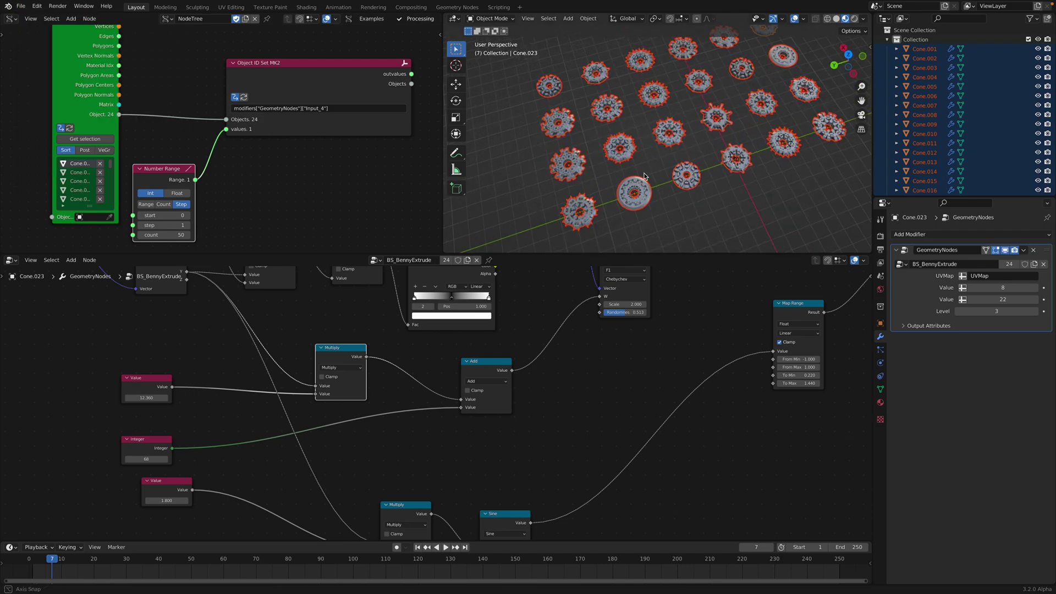
click(22, 7)
click(44, 80)
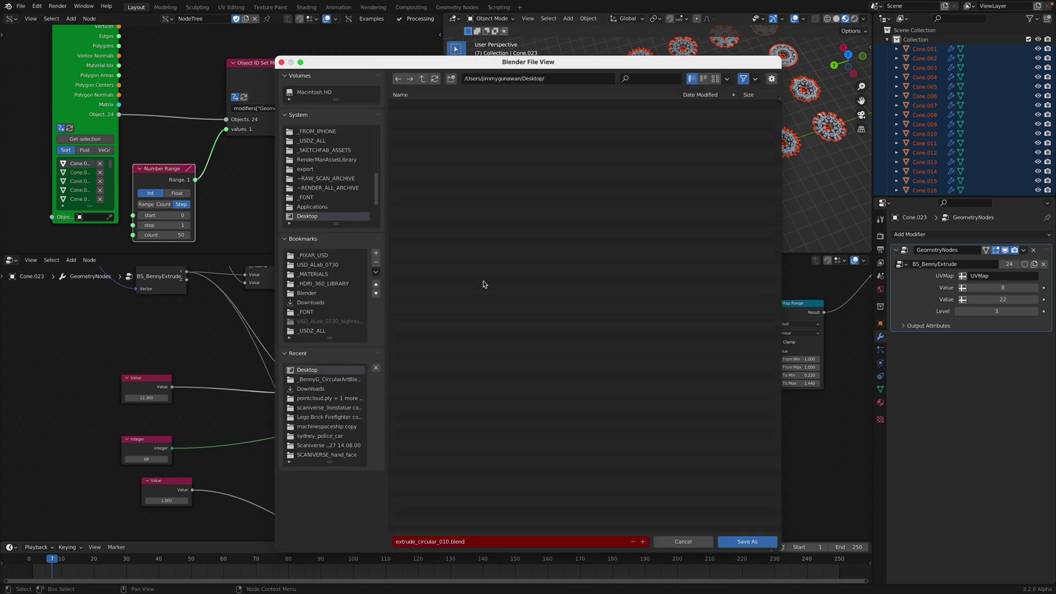
click(643, 542)
click(747, 541)
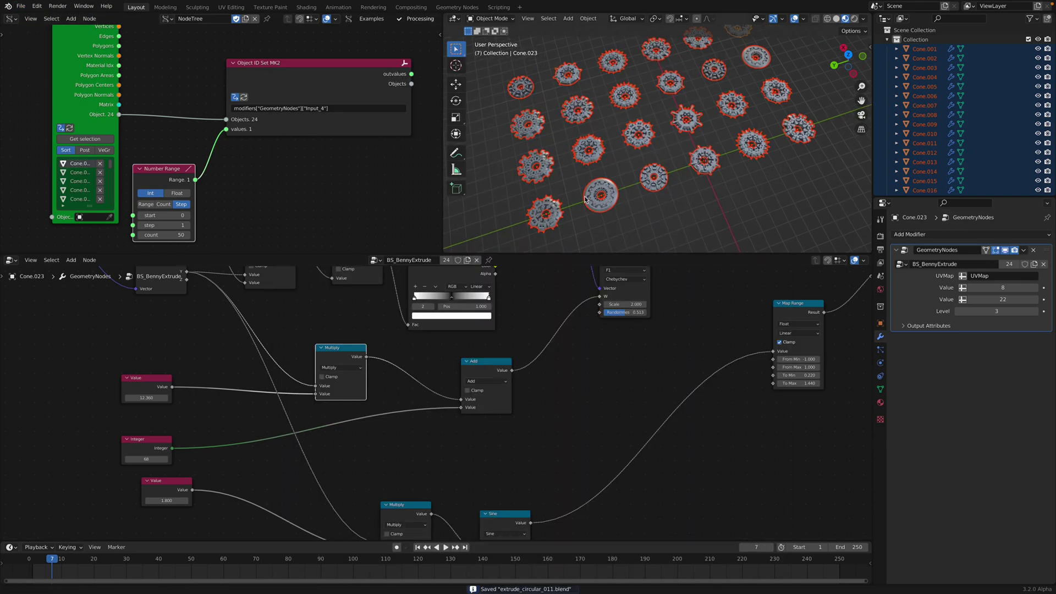
Step: Enlarge the 3D viewport against the node editors and examine the grid of disc variants
middle_drag(278, 110, 265, 108)
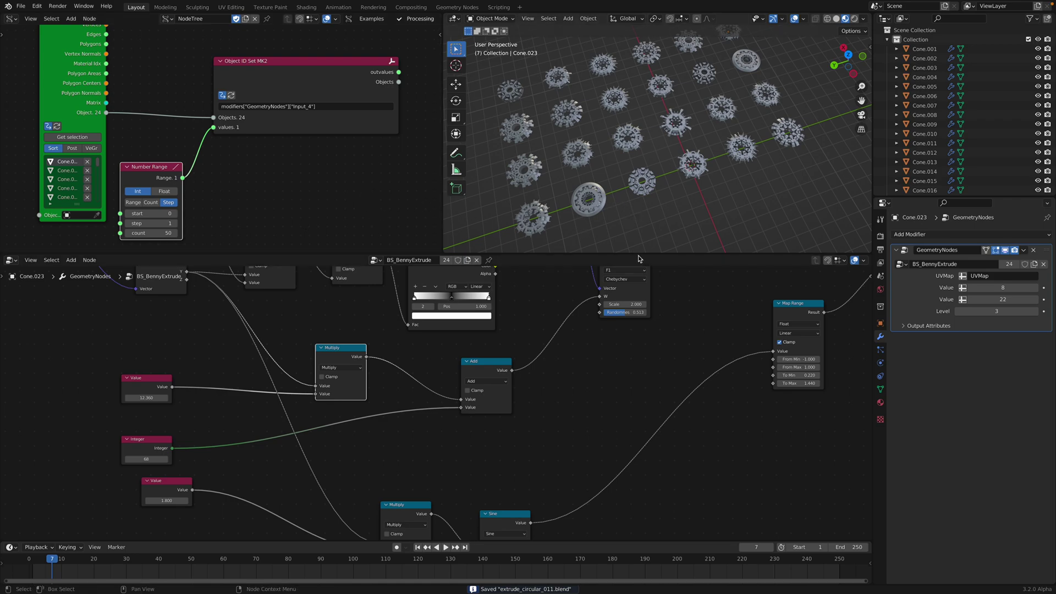
drag(639, 254, 665, 275)
scroll(618, 210, up, 2)
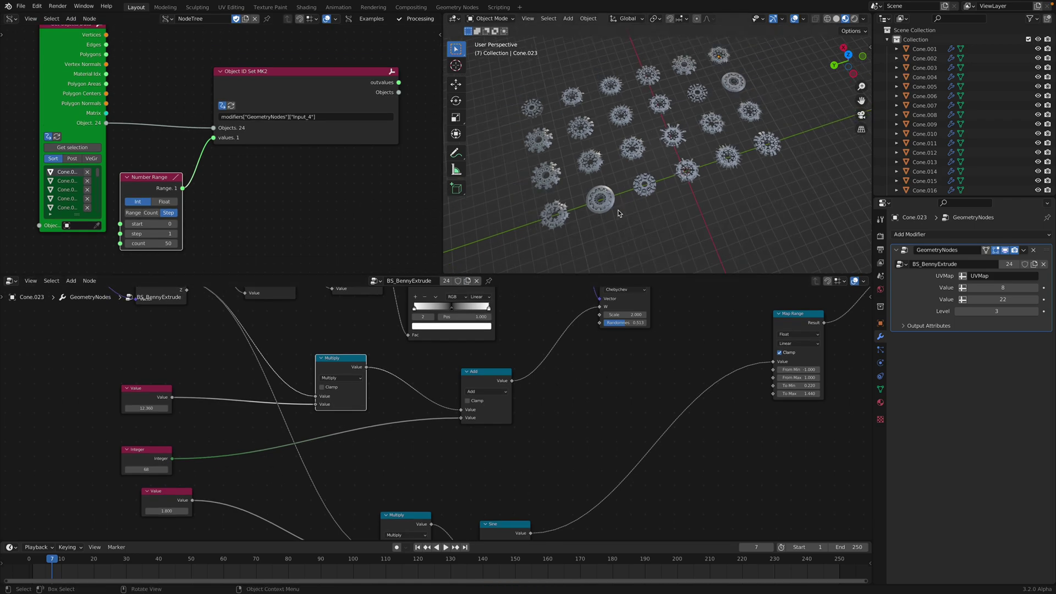
scroll(725, 174, up, 1)
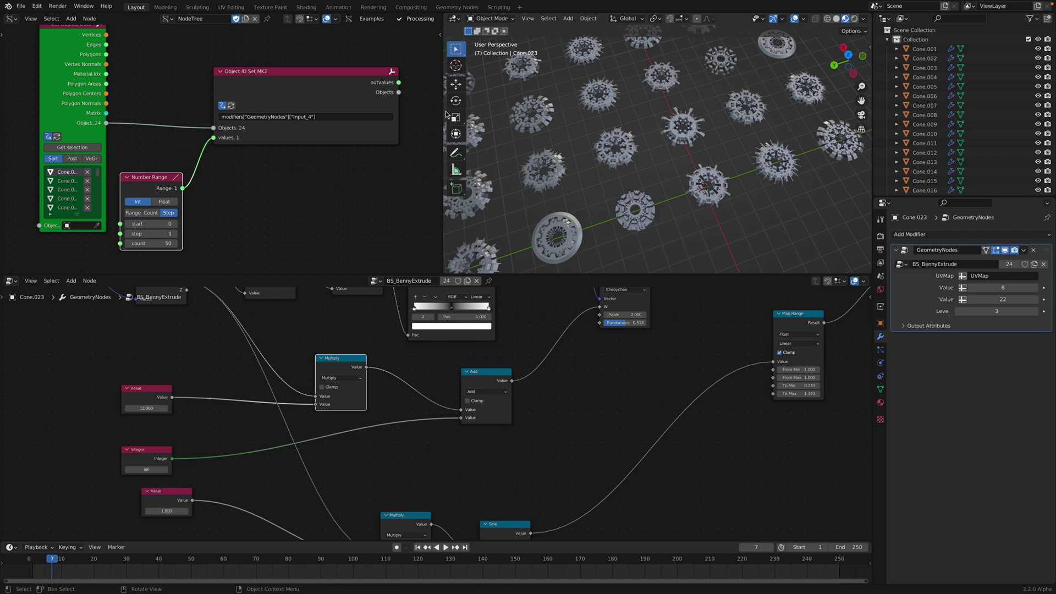
drag(405, 112, 327, 112)
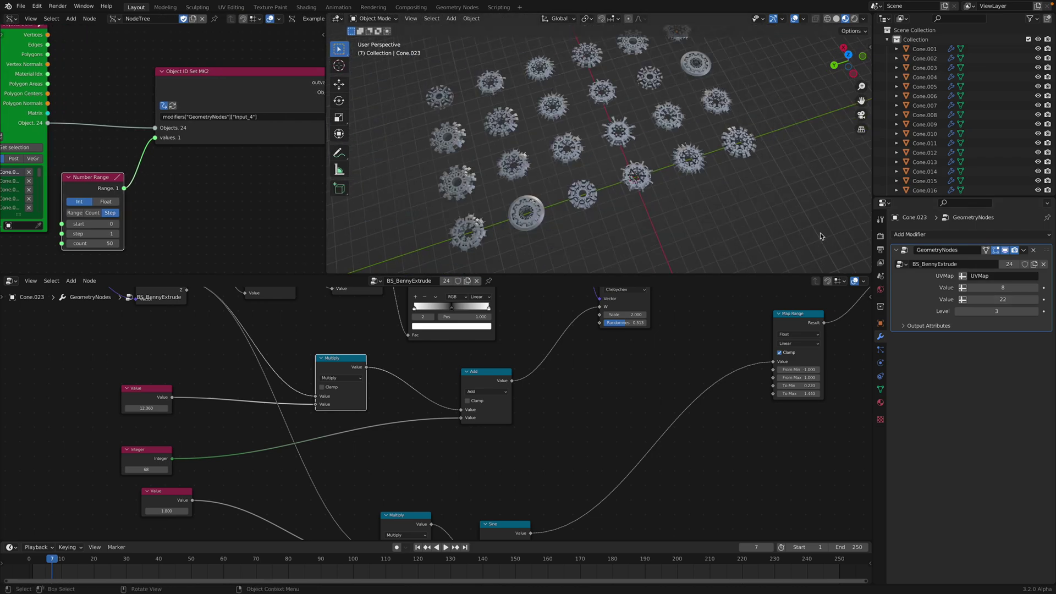
shift+middle_drag(694, 176, 645, 247)
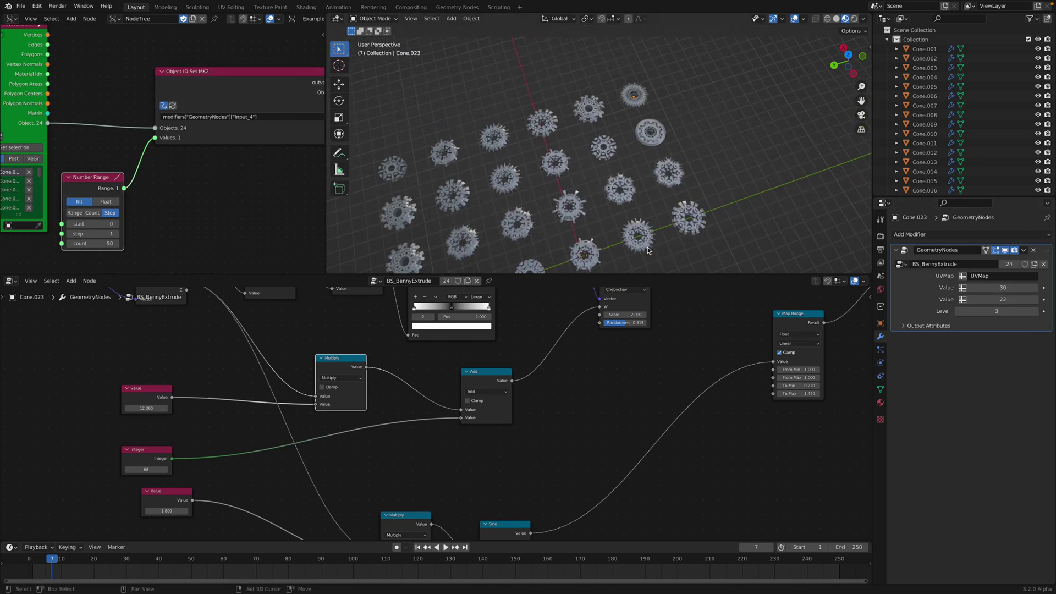
Step: Set the first Value of Cone.023's modifier to 6 and the second Value to 106
scroll(646, 247, up, 3)
drag(990, 288, 1029, 300)
text(6)
key(Return)
mouse_move(601, 207)
middle_down()
mouse_move(673, 233)
mouse_move(598, 185)
mouse_move(610, 204)
middle_up()
scroll(617, 215, up, 2)
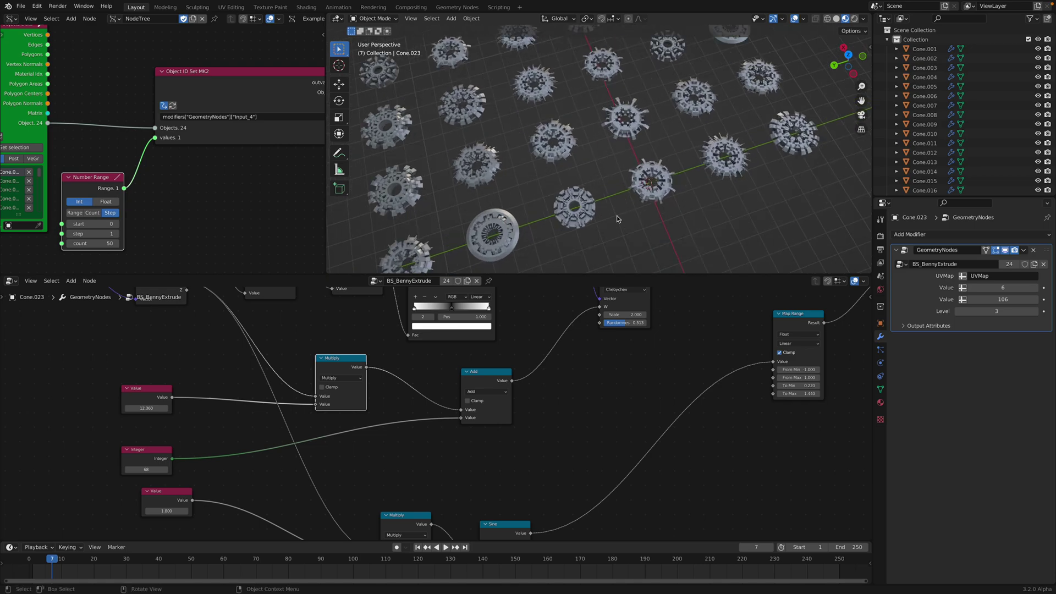
Step: Drive the second Value of Cone.023's modifier with the expression #frame
scroll(642, 232, up, 2)
shift+middle_drag(703, 43, 644, 123)
scroll(643, 123, up, 1)
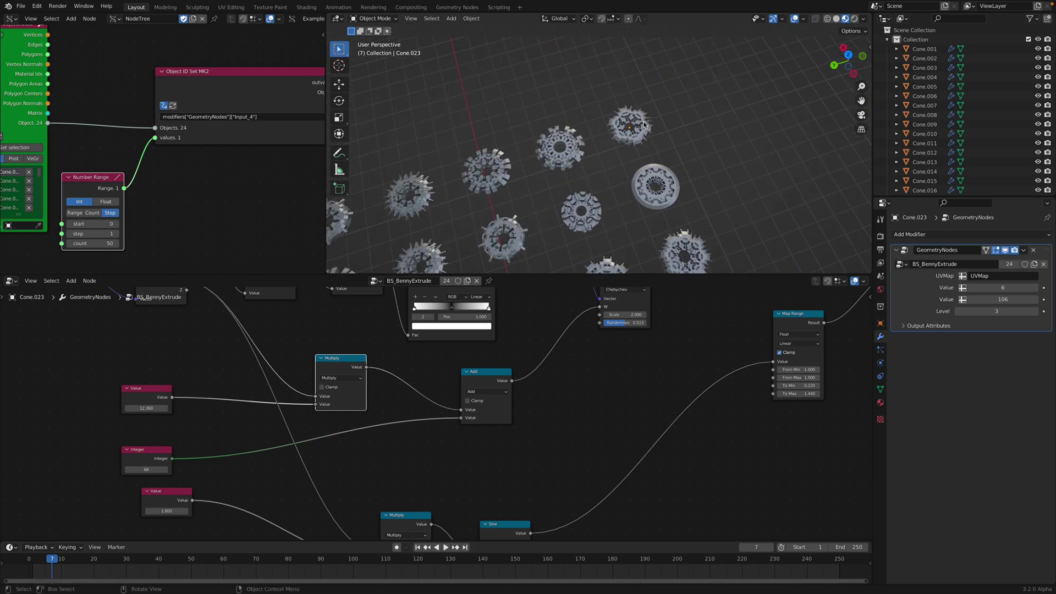
scroll(687, 183, up, 2)
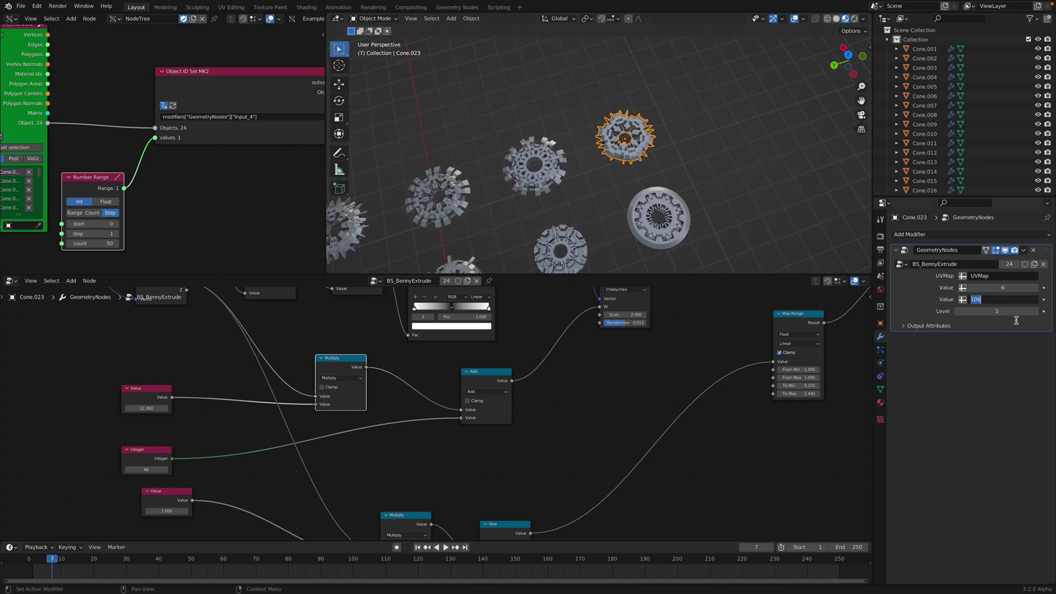
text(#frame)
key(Return)
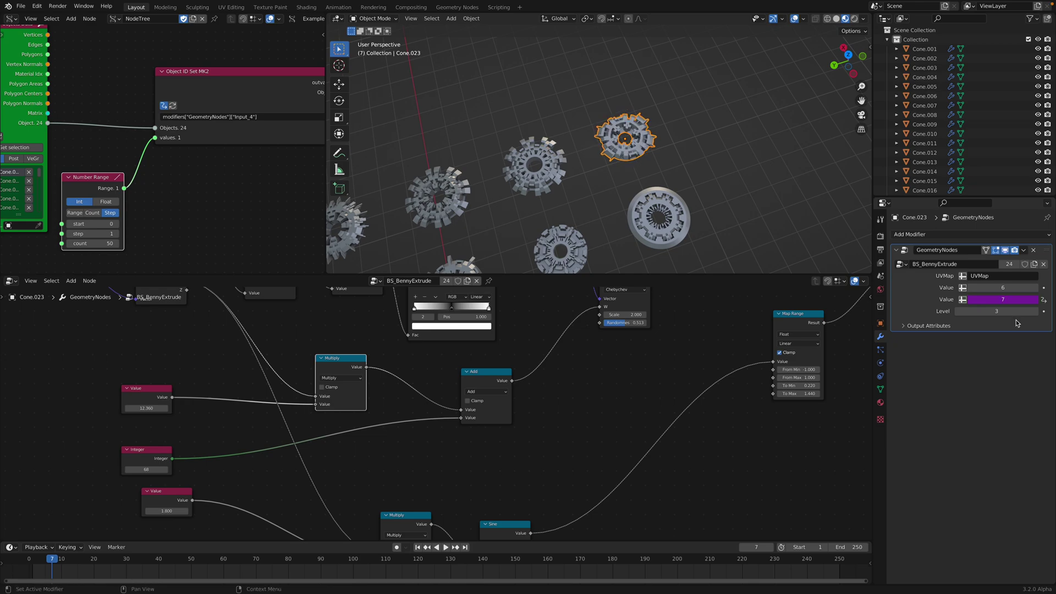
Step: Play the animation up to frame 62 and delete the driver from Cone.023's second Value
key(space)
scroll(681, 187, up, 4)
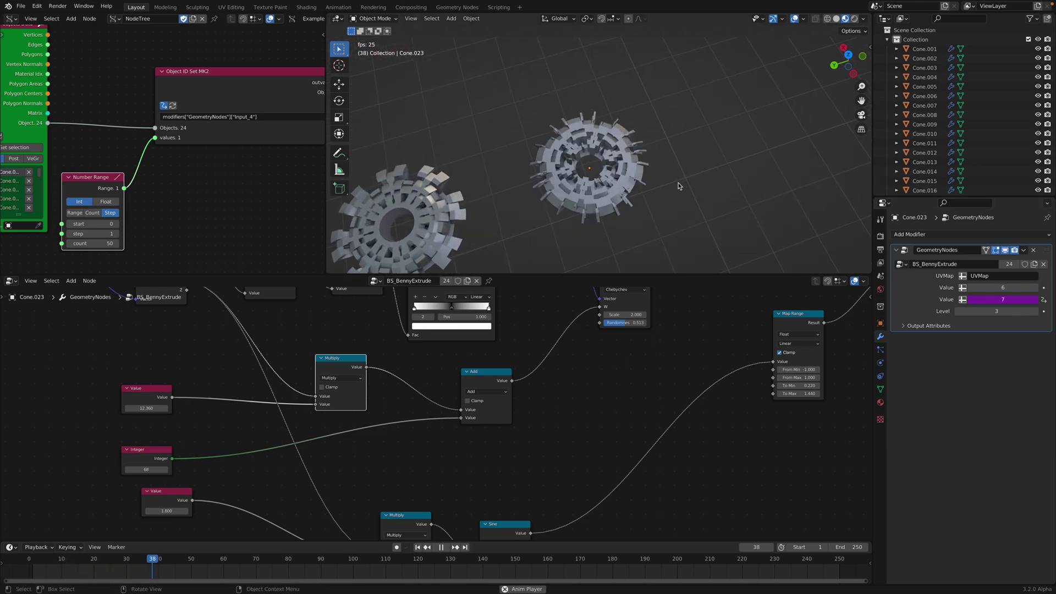
key(space)
right_click(1002, 300)
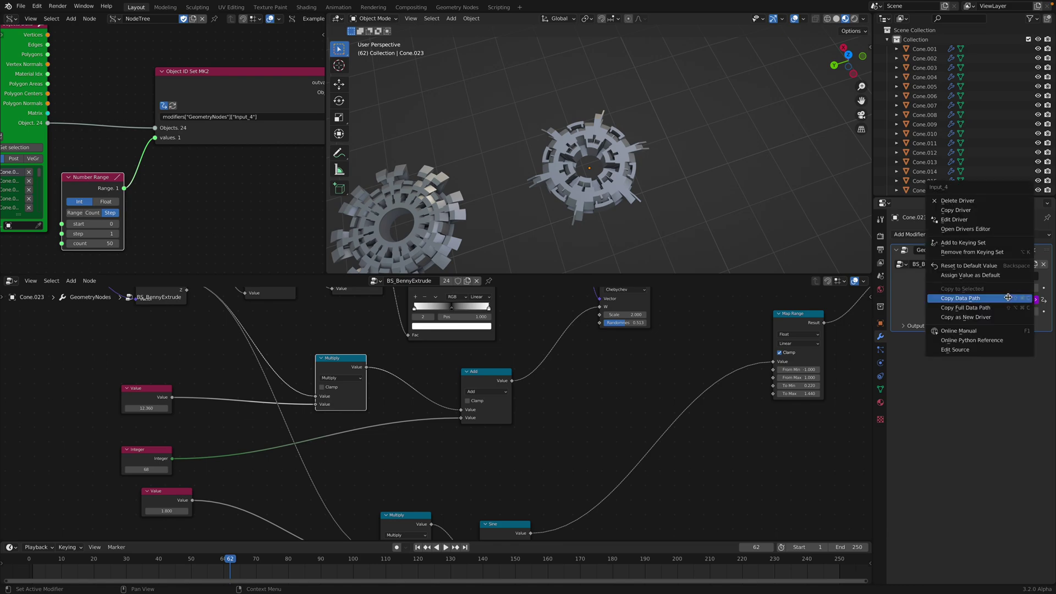
click(611, 198)
Step: Enlarge the geometry node editor slightly and examine the whole disc grid alongside the node tree
scroll(633, 128, down, 4)
scroll(633, 127, down, 3)
shift+middle_drag(633, 127, 699, 42)
scroll(592, 367, down, 2)
middle_drag(591, 368, 546, 371)
scroll(545, 368, down, 2)
drag(573, 275, 576, 261)
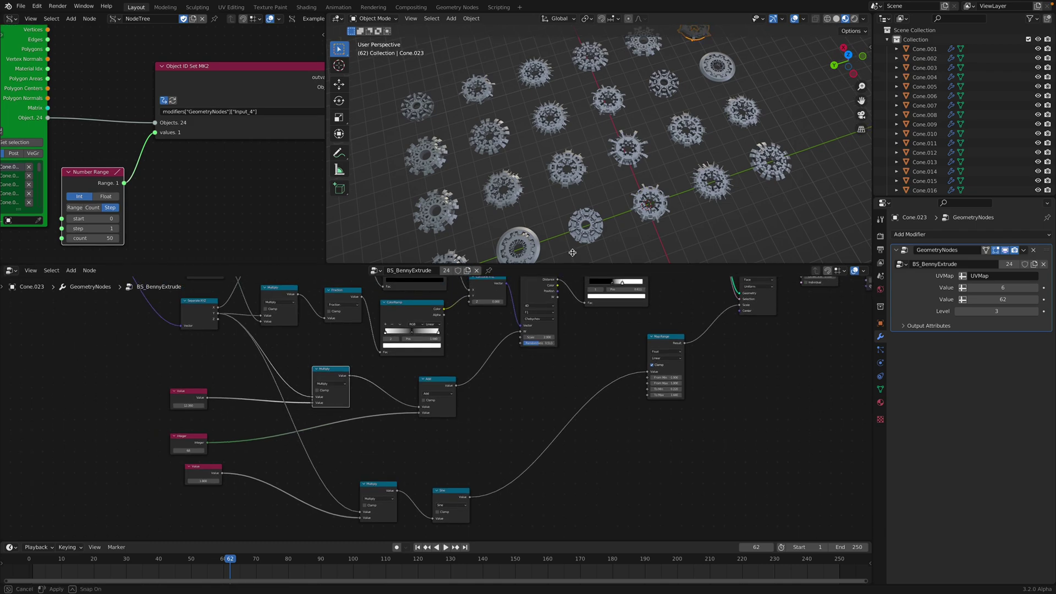
scroll(575, 201, down, 3)
middle_drag(578, 204, 569, 208)
scroll(538, 401, up, 3)
middle_drag(576, 394, 482, 427)
Step: Mute and unmute the Map Range node repeatedly to compare its effect on the extruded discs
click(606, 365)
middle_drag(606, 365, 479, 436)
scroll(524, 389, up, 1)
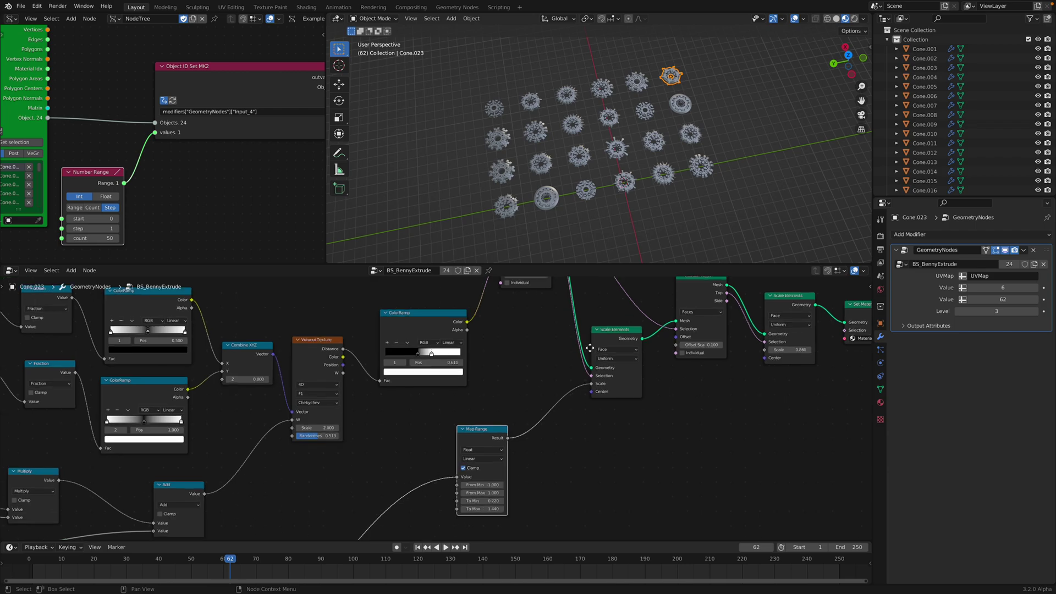
middle_drag(595, 342, 564, 377)
middle_drag(478, 446, 480, 403)
key(m)
key(m)
key(m)
key(m)
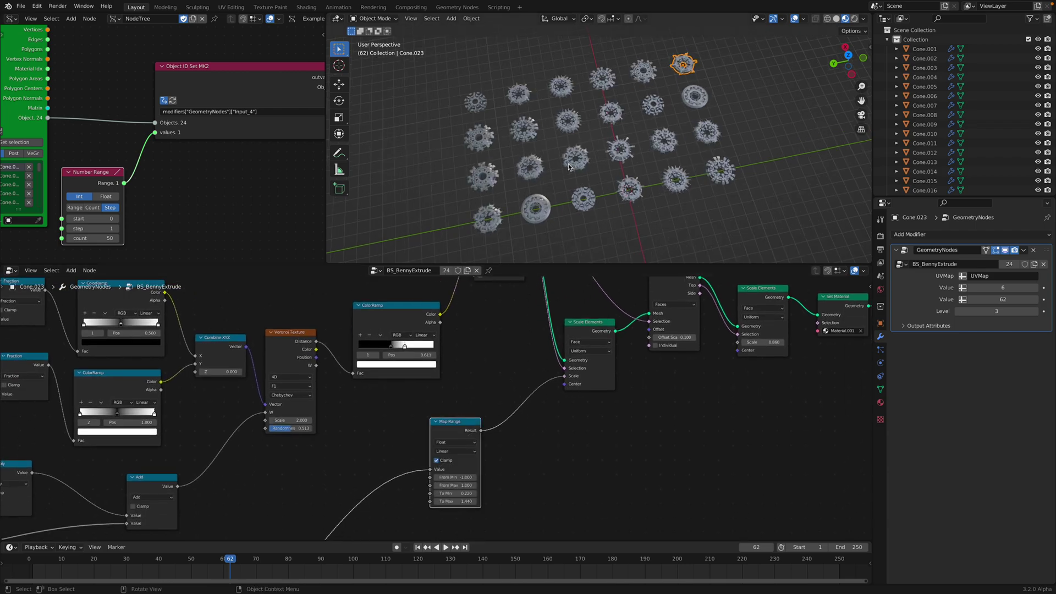
scroll(547, 198, up, 3)
key(m)
key(m)
key(m)
key(m)
key(m)
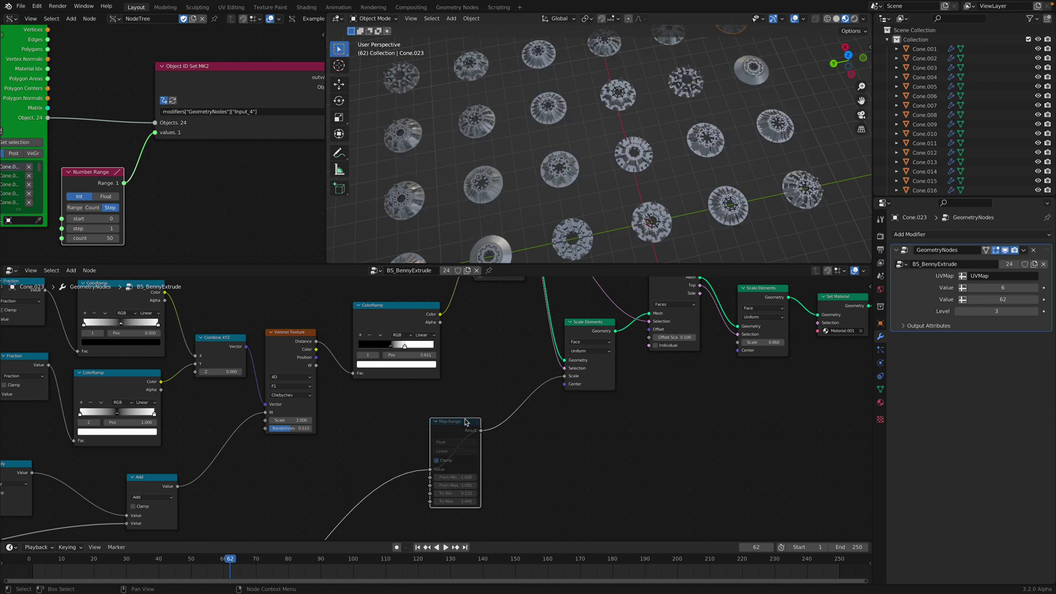
key(m)
key(m)
key(m)
Step: Set the second Extrude Mesh's Offset Scale to 0.120 and the following Scale Elements' Scale to 0.780, and save the file
drag(586, 321, 581, 329)
middle_drag(664, 338, 610, 361)
drag(618, 361, 620, 362)
drag(715, 366, 709, 366)
key(ctrl+s)
middle_drag(607, 162, 572, 133)
scroll(591, 207, down, 1)
scroll(592, 207, up, 3)
scroll(617, 171, up, 3)
key(ctrl+s)
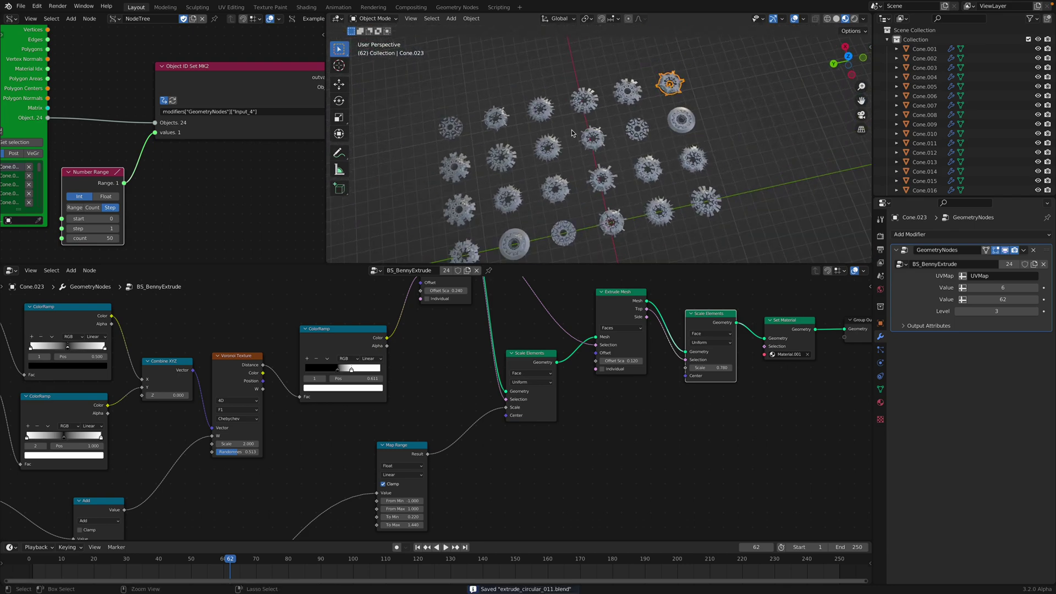
Step: Preview the discs in Solid shading, return to Material Preview and save the file
click(846, 20)
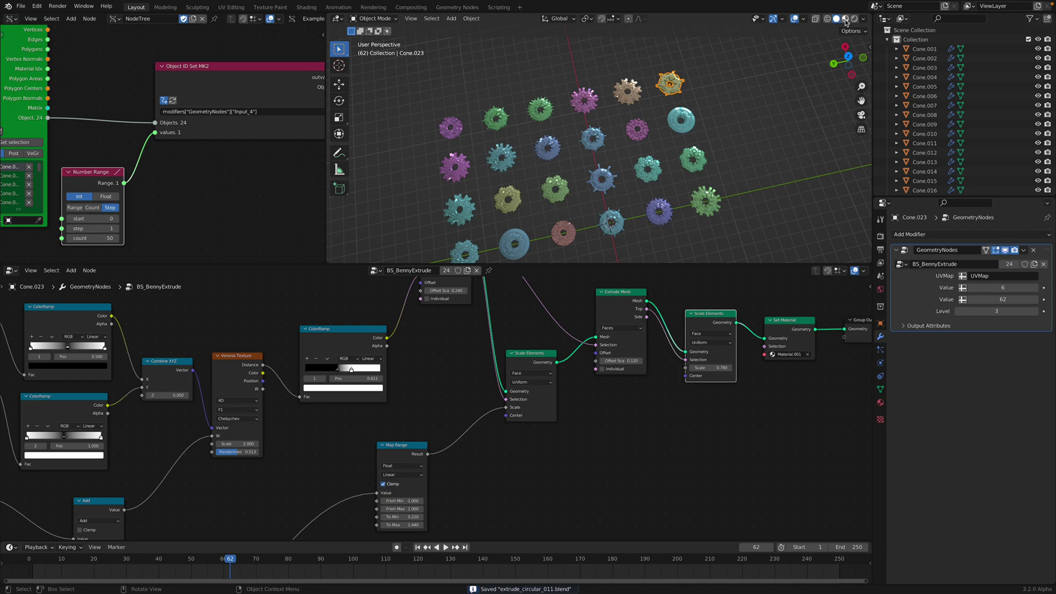
click(844, 20)
middle_drag(759, 123, 757, 112)
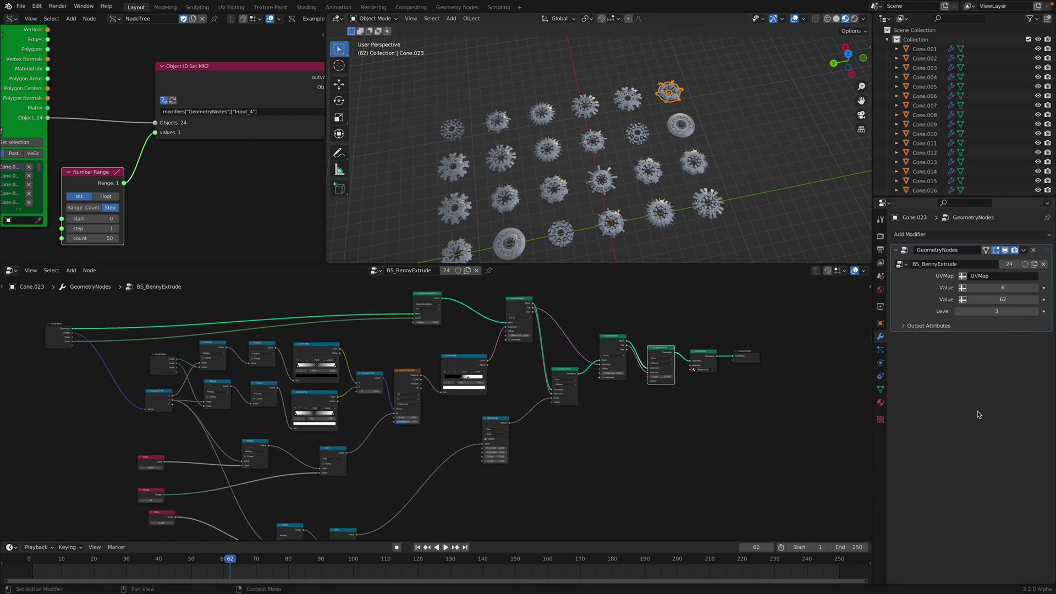
scroll(699, 204, up, 2)
key(ctrl+s)
scroll(692, 152, up, 1)
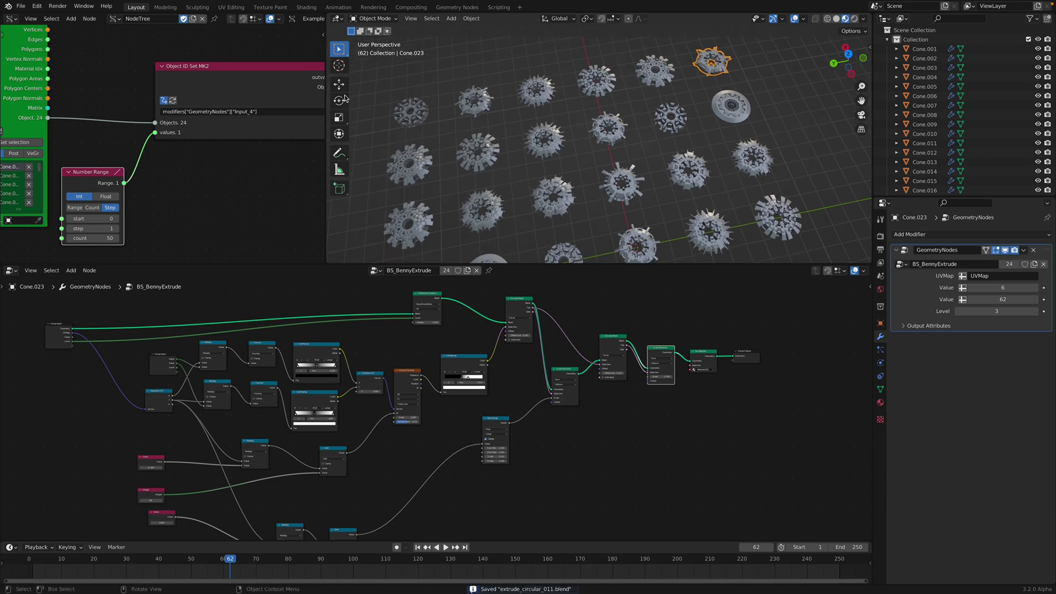
Step: Open the recent file maybe_UFO_002.blend and view its two discs from different angles
click(21, 6)
mouse_move(44, 35)
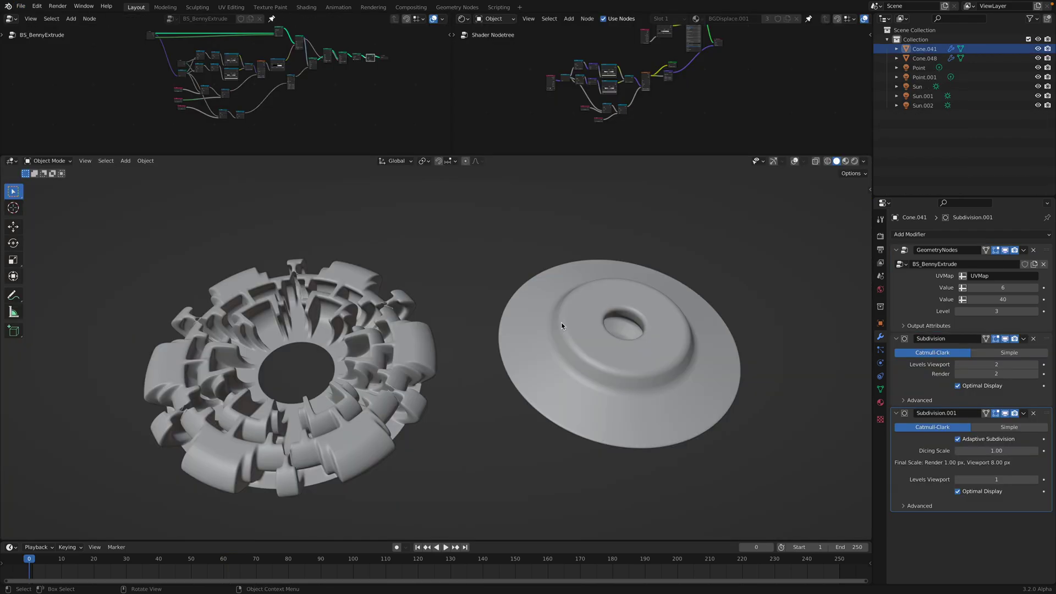
mouse_move(561, 322)
middle_down()
mouse_move(556, 298)
mouse_move(555, 317)
middle_up()
middle_drag(302, 321, 545, 357)
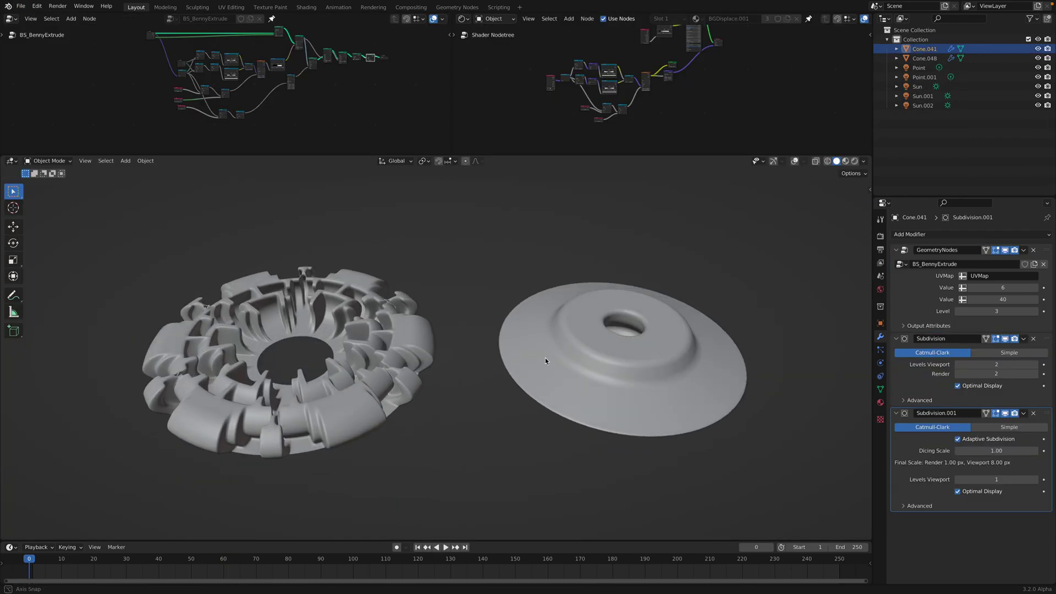
Step: Remove the first Subdivision modifier from Cone.041 and check the render settings and remaining modifier's Advanced options used for Adaptive Subdivision
click(1034, 339)
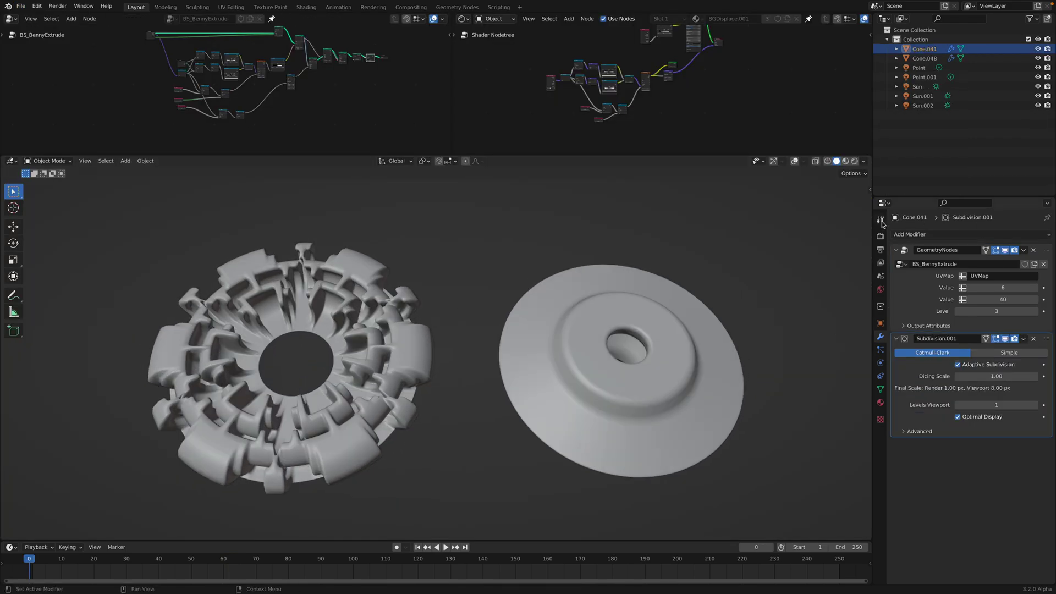
click(881, 236)
click(990, 234)
click(1015, 246)
click(880, 337)
click(929, 431)
click(929, 431)
middle_drag(693, 337, 765, 234)
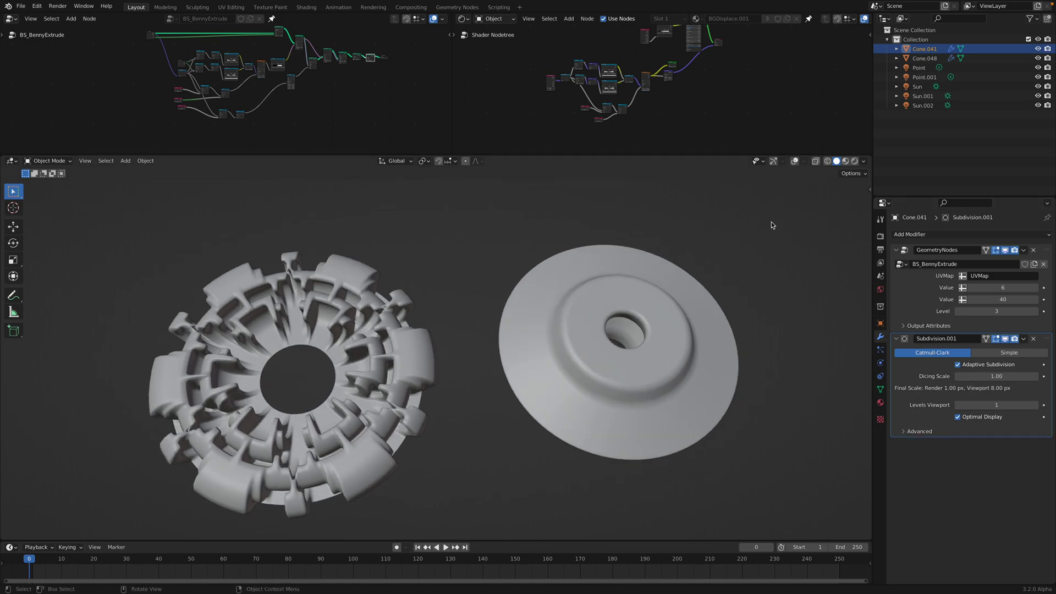
Step: Show the discs in Rendered shading and enlarge the shader node editor to examine the displacement material
click(855, 161)
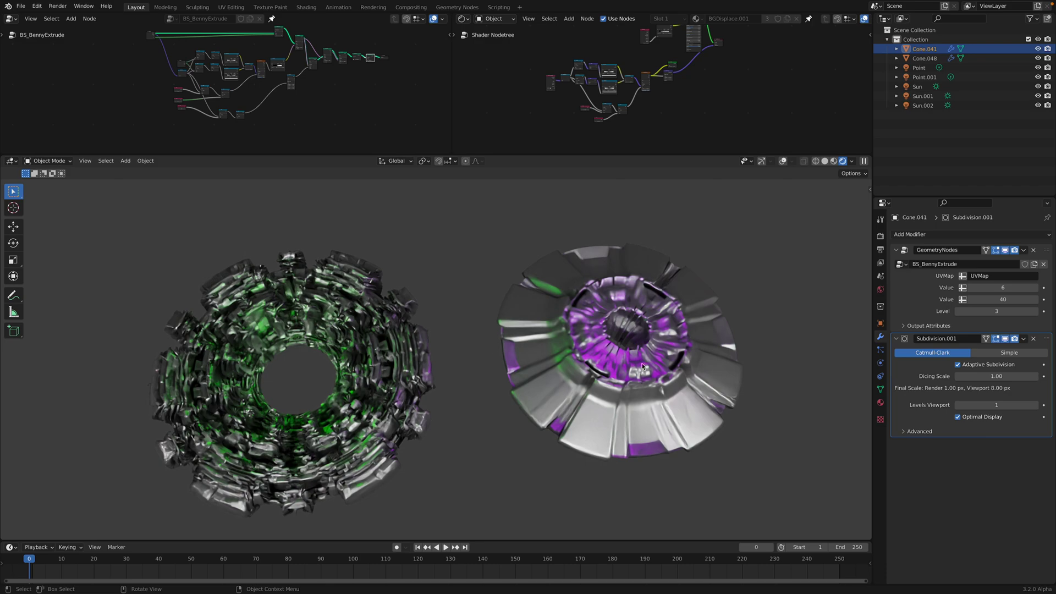
drag(625, 154, 633, 319)
scroll(648, 231, up, 2)
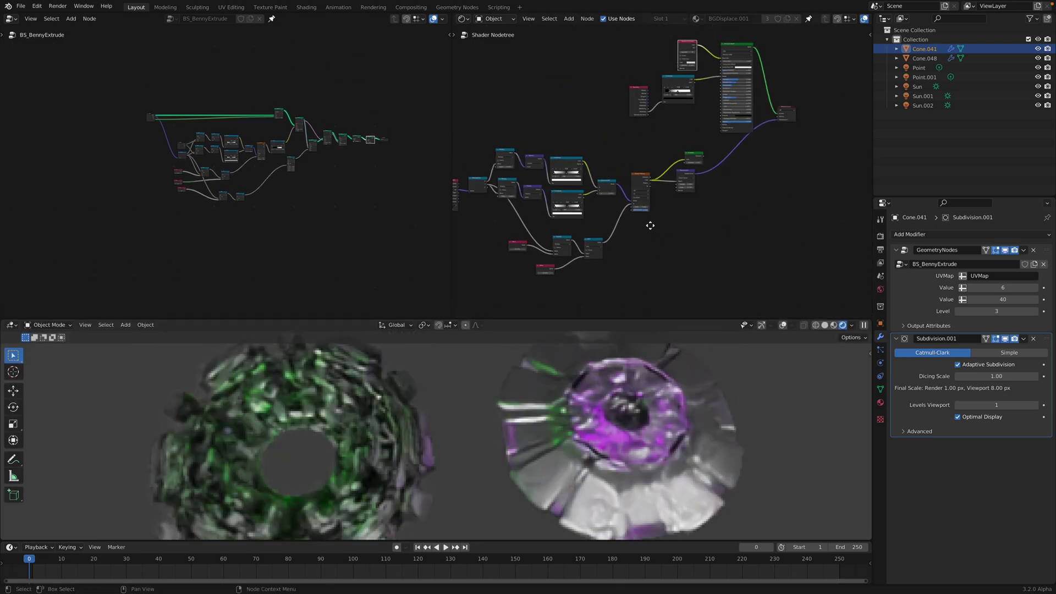
drag(450, 136, 308, 136)
scroll(555, 173, up, 2)
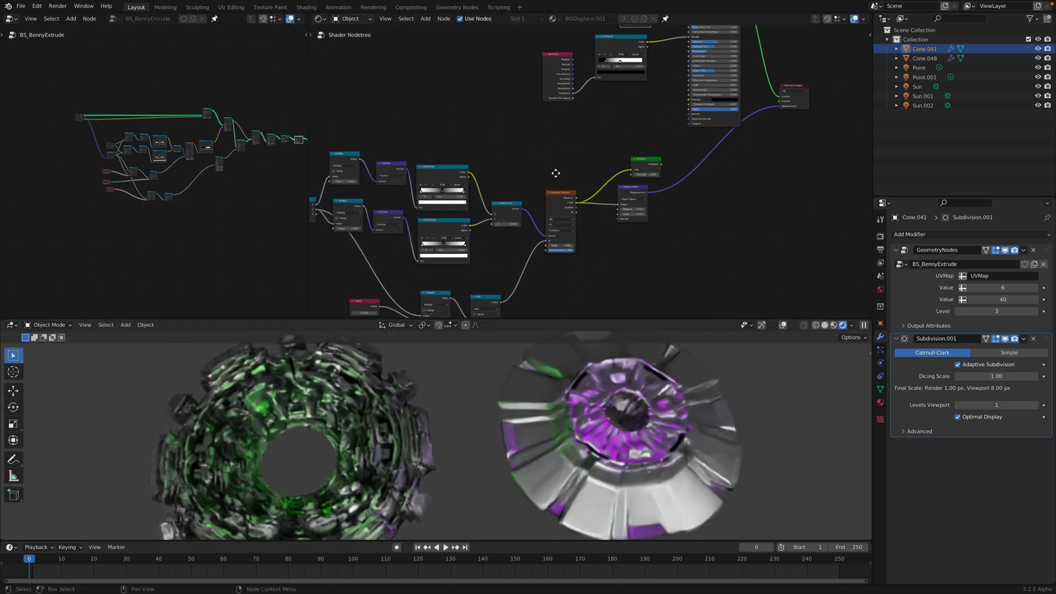
scroll(556, 173, up, 1)
Step: Set the Displacement node's Scale to 0.080, give the 3D view more room and save the file
click(692, 143)
drag(693, 144, 641, 206)
middle_drag(642, 207, 664, 130)
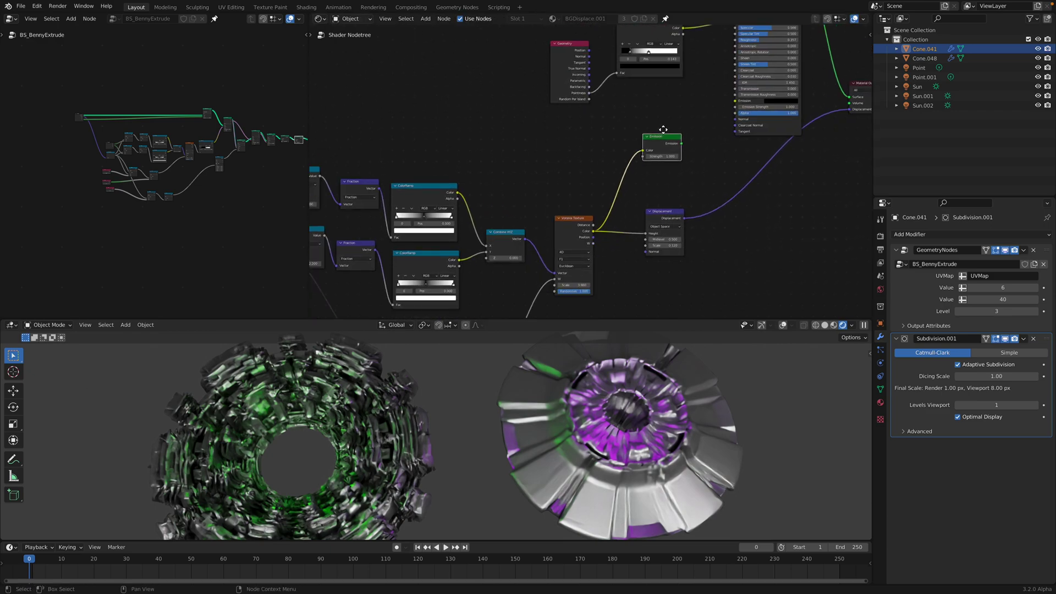
scroll(665, 190, up, 8)
middle_drag(699, 267, 642, 198)
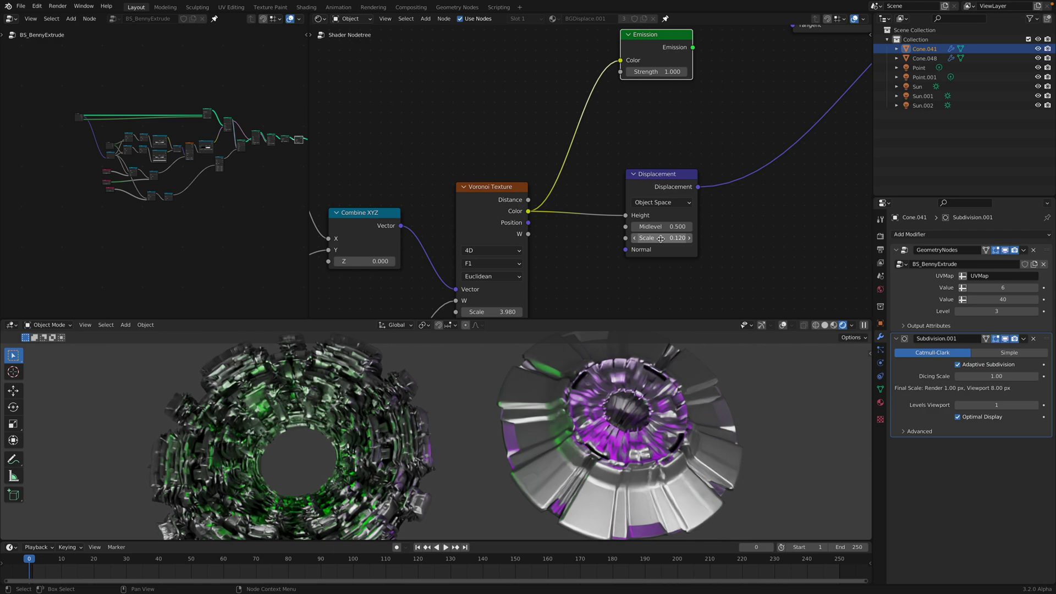
key(Return)
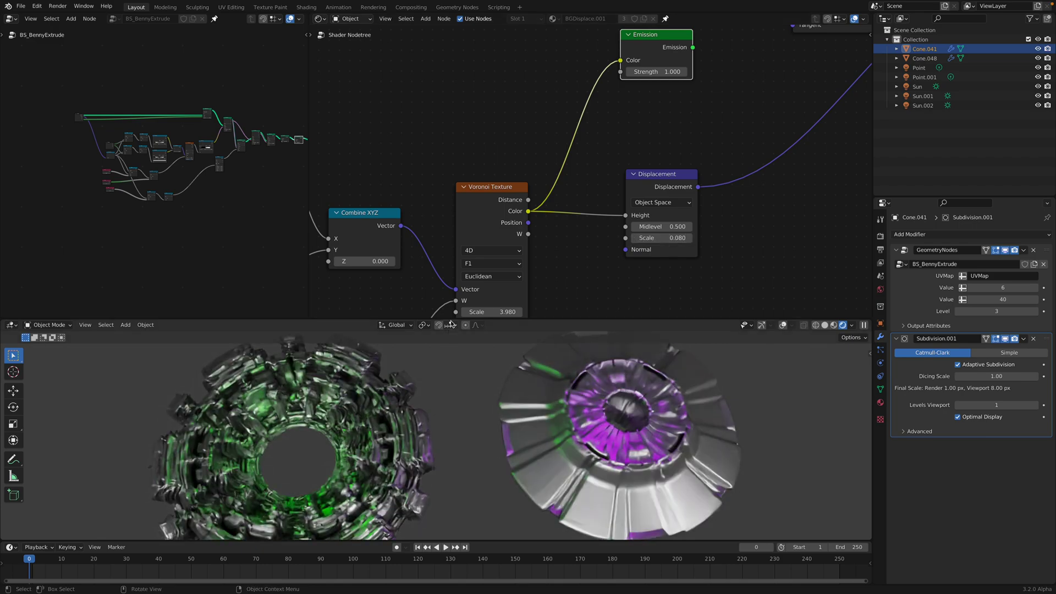
drag(451, 318, 451, 205)
scroll(677, 90, down, 2)
key(ctrl+s)
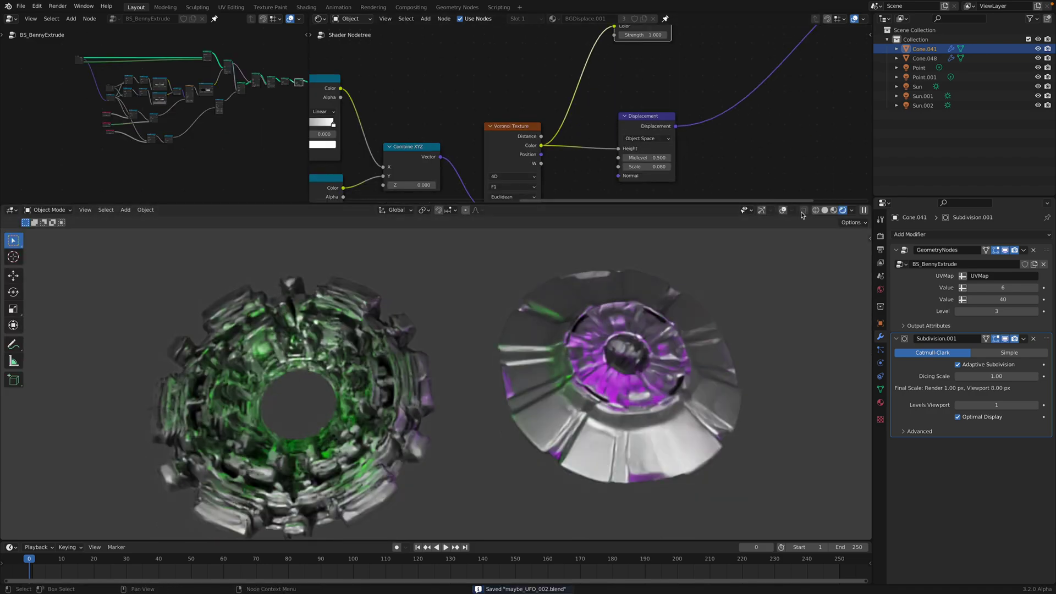
Step: Switch the discs to Solid shading, enlarge the node editor and disconnect the Material Output's Displacement input
click(826, 210)
drag(801, 204, 796, 307)
scroll(691, 58, down, 2)
middle_drag(690, 58, 553, 167)
drag(736, 140, 779, 146)
Step: Examine the Geometry, ColorRamp and Ambient Occlusion nodes that feed the Principled BSDF
middle_drag(622, 91, 644, 156)
drag(484, 142, 494, 167)
drag(409, 165, 414, 154)
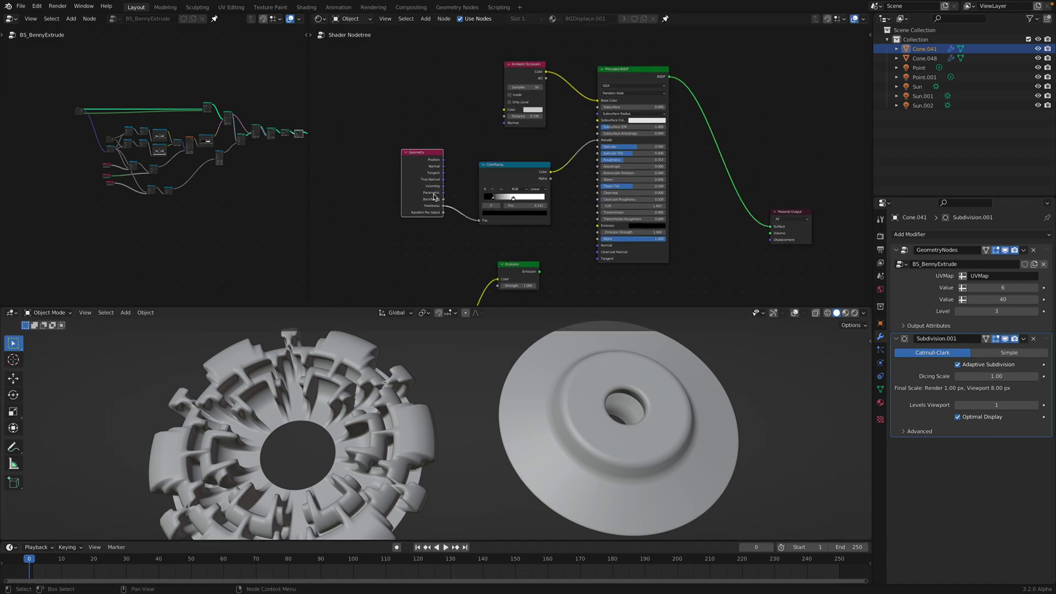
middle_drag(446, 201, 469, 135)
drag(538, 202, 527, 198)
middle_drag(553, 168, 564, 88)
drag(499, 217, 498, 209)
middle_drag(610, 125, 512, 254)
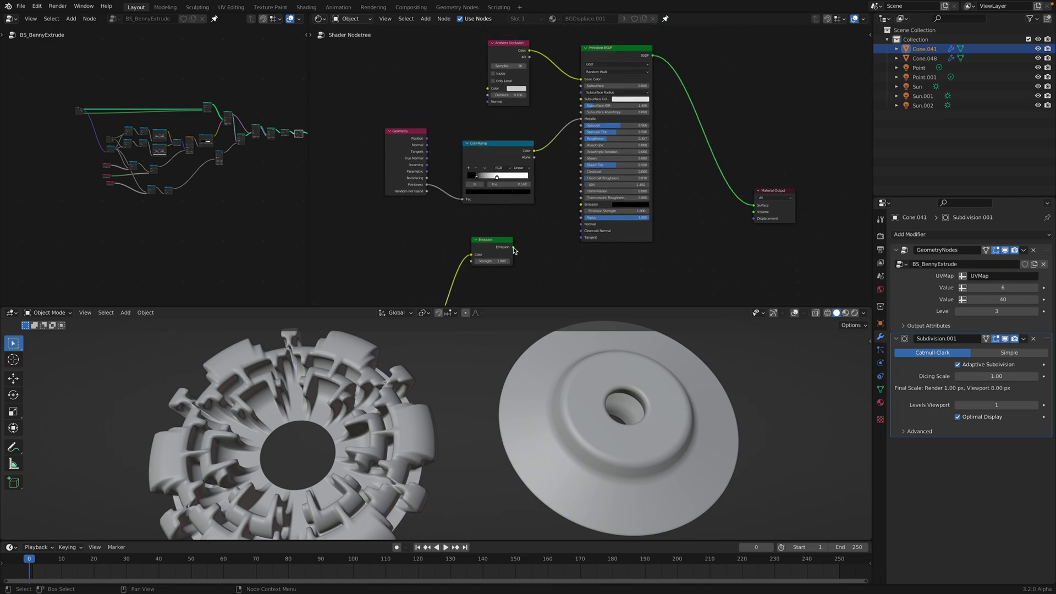
Step: Connect the Emission node to the Material Output's Surface and view the Voronoi colors on both discs in Rendered shading
drag(754, 208, 753, 258)
middle_drag(716, 255, 699, 186)
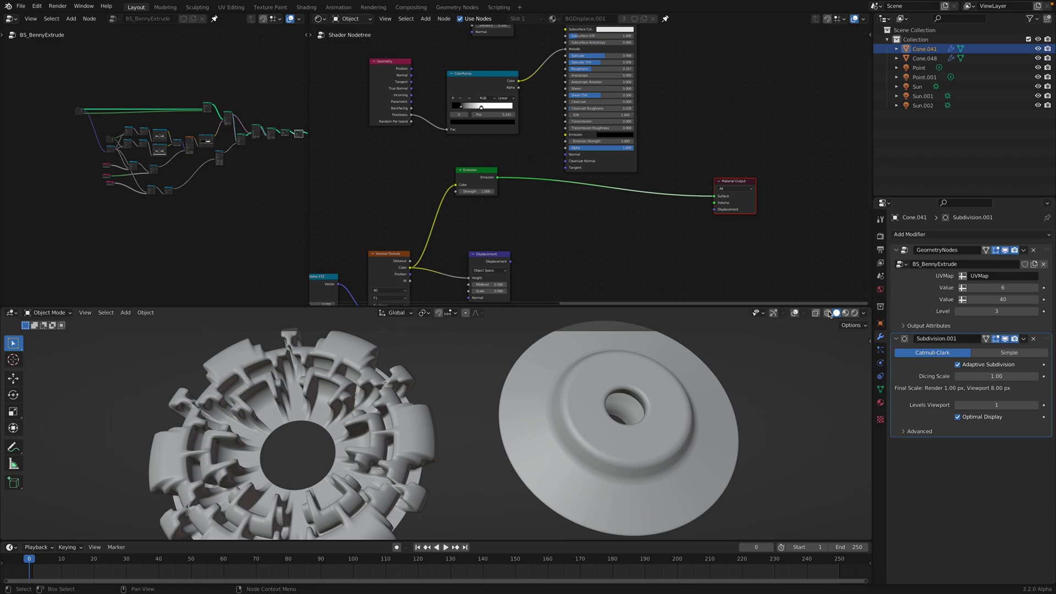
click(854, 313)
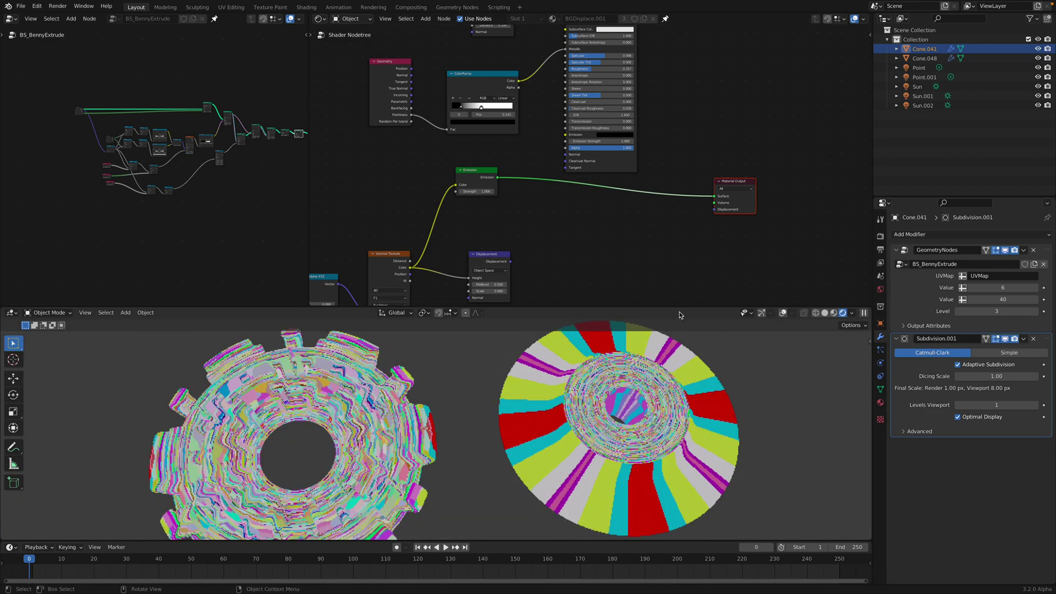
drag(679, 307, 679, 202)
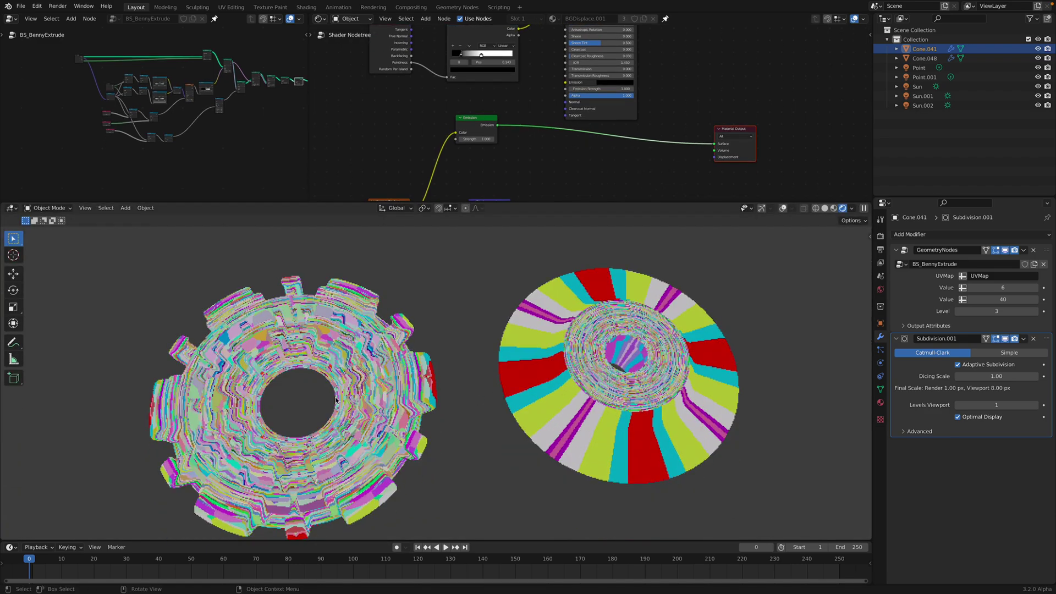
middle_drag(592, 367, 578, 372)
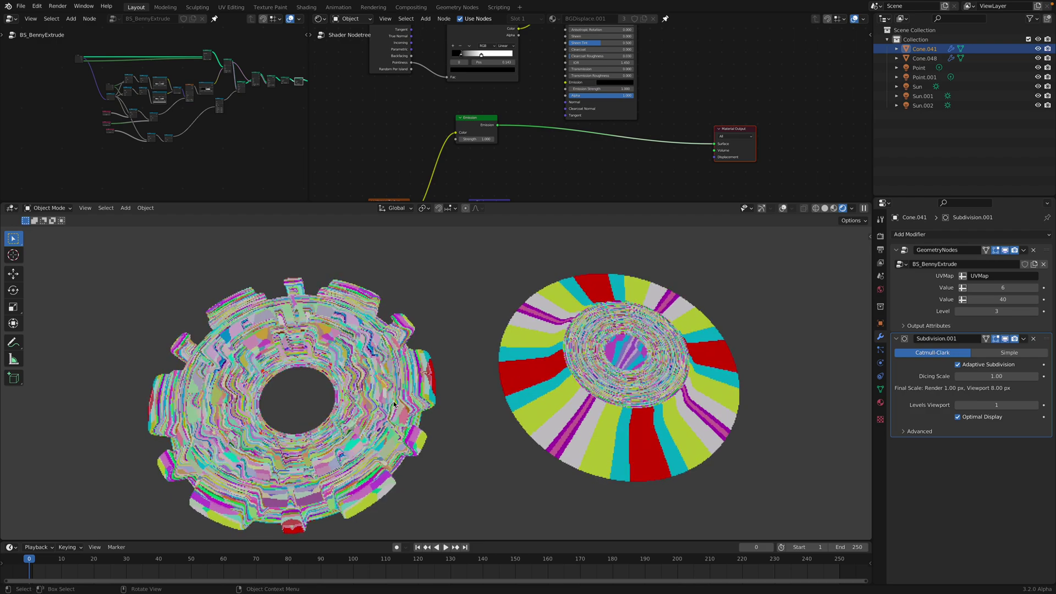
Step: Adjust the second Multiply node's value, and vary the Voronoi pattern by entering 12.1 in the Value node and fine-tuning it
scroll(459, 94, left, 10)
scroll(459, 95, down, 4)
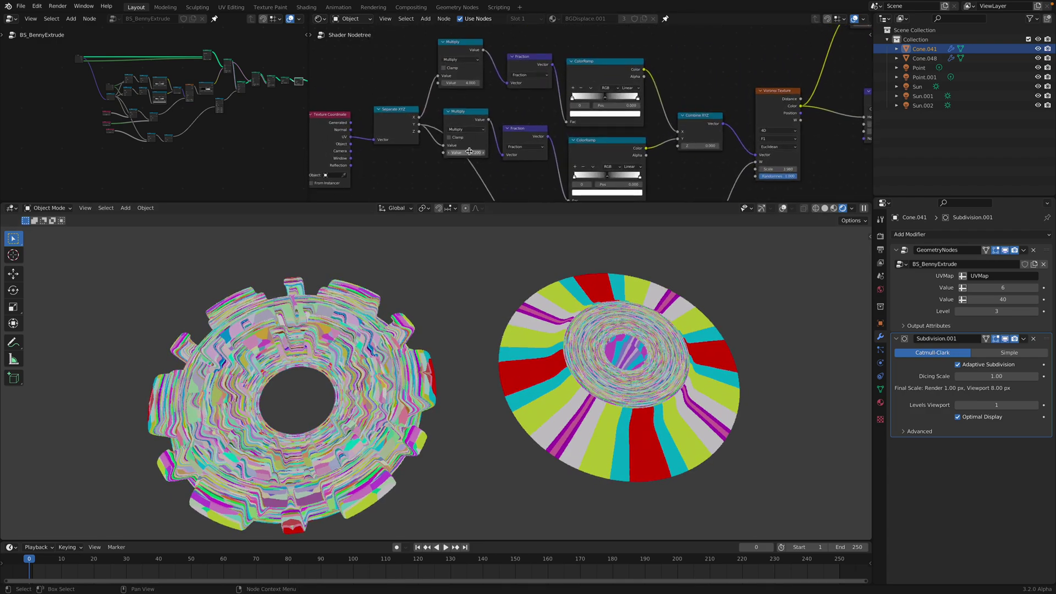
drag(480, 153, 448, 153)
scroll(504, 184, down, 5)
drag(503, 184, 505, 184)
text(12)
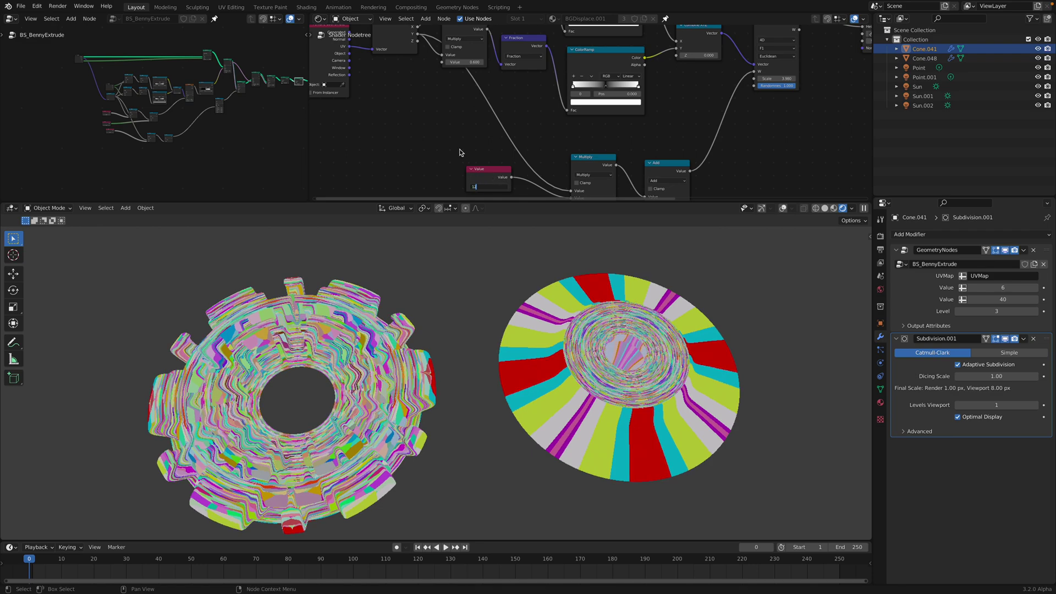
text(.1)
key(Return)
drag(489, 186, 480, 187)
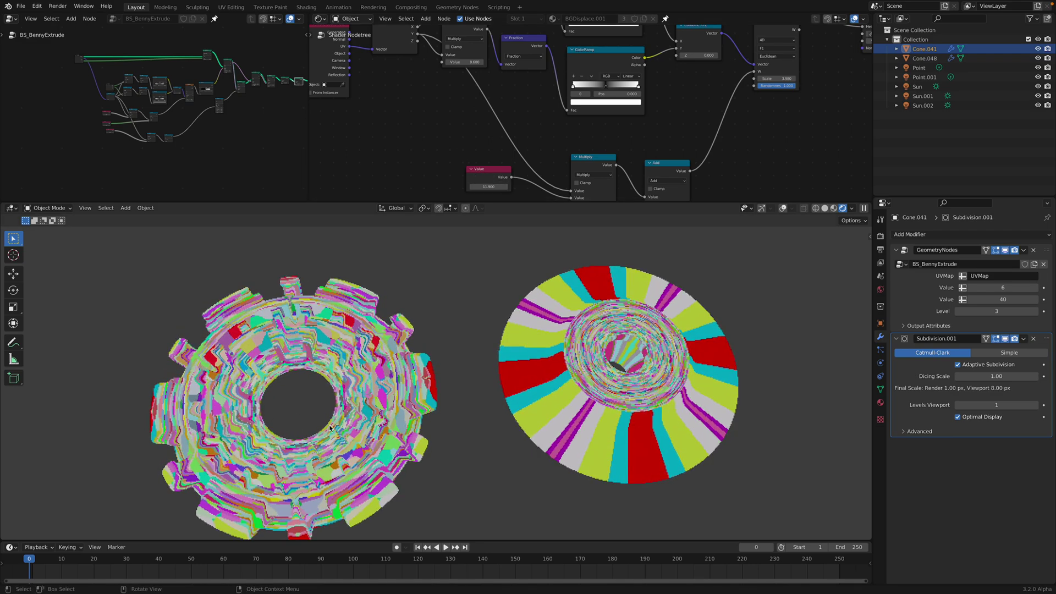
Step: Connect the Displacement node to the Material Output's Displacement input and move the Material Output closer to it
middle_drag(716, 98, 493, 160)
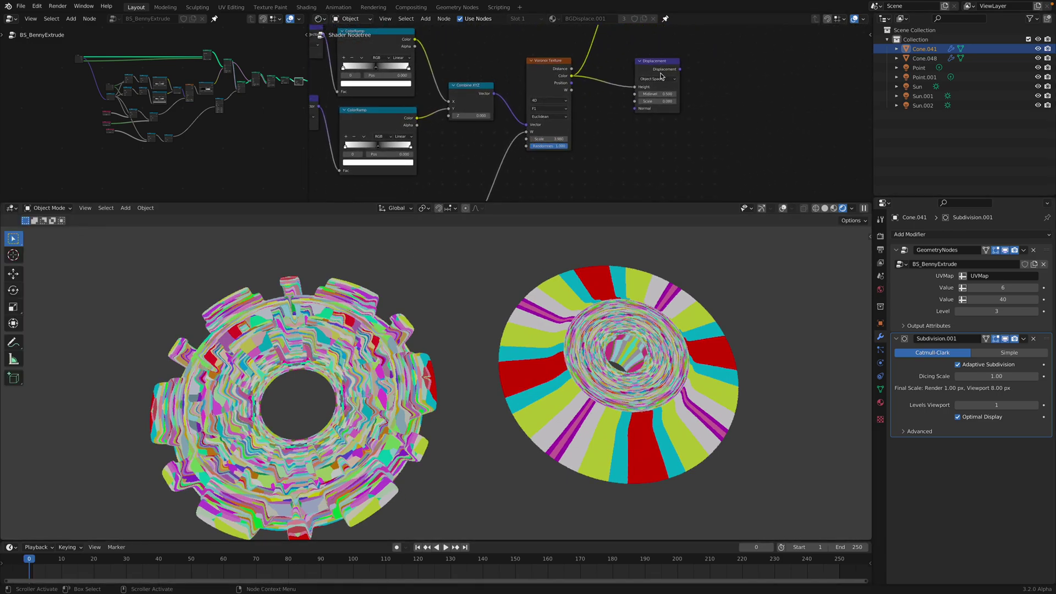
middle_drag(672, 54, 557, 140)
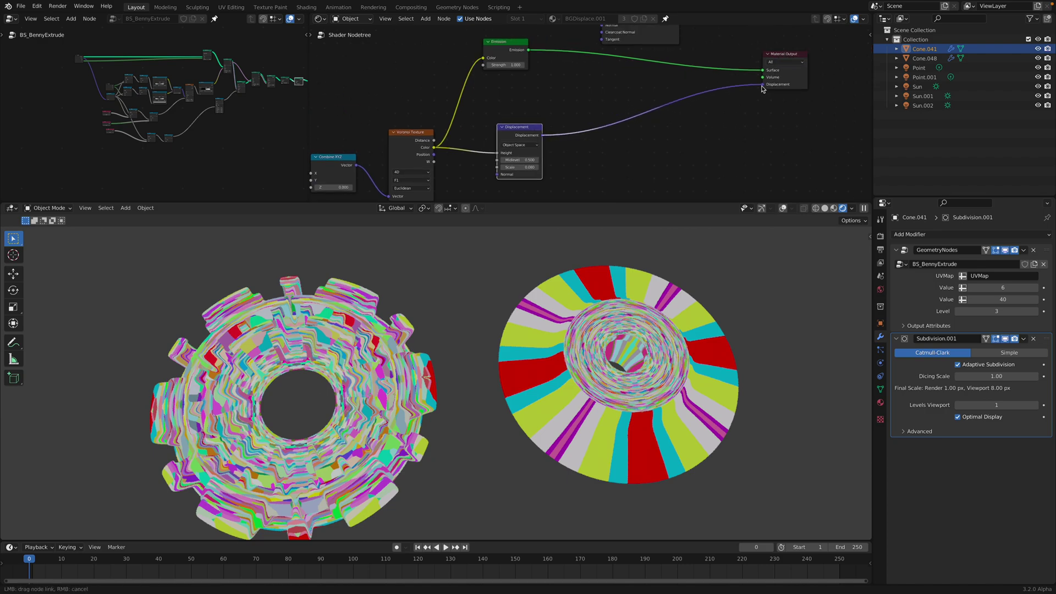
drag(795, 66, 666, 93)
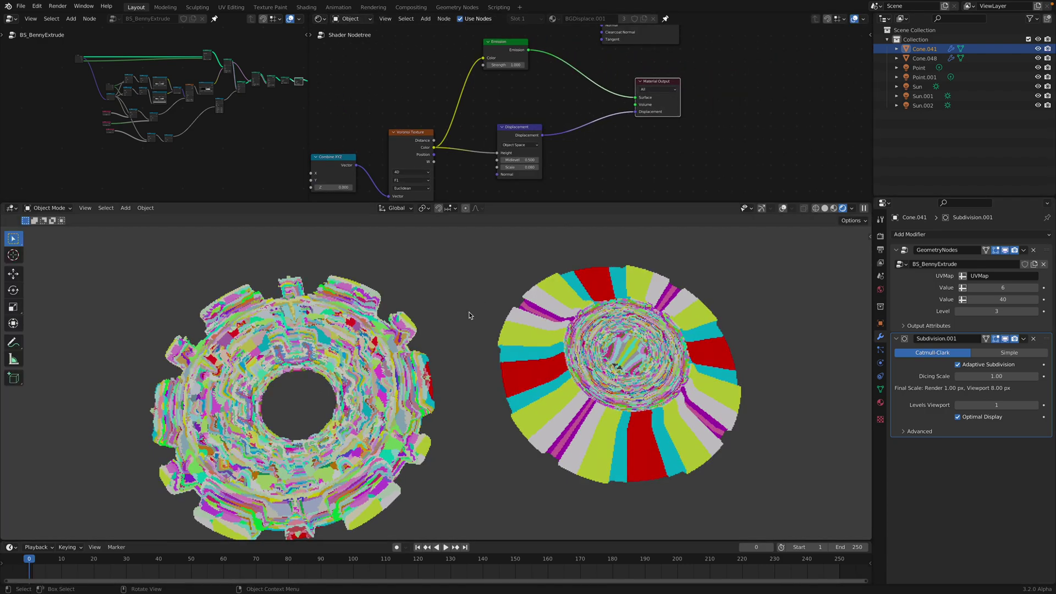
middle_drag(495, 113, 561, 96)
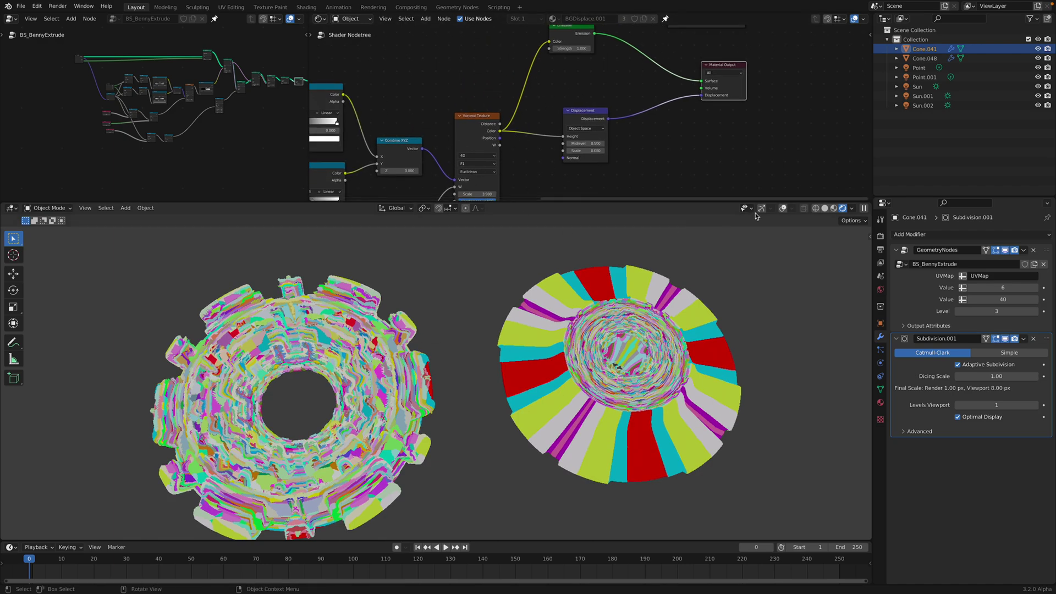
Step: Compare both discs in Solid and Rendered shading to examine the effect of the shader displacement
click(825, 209)
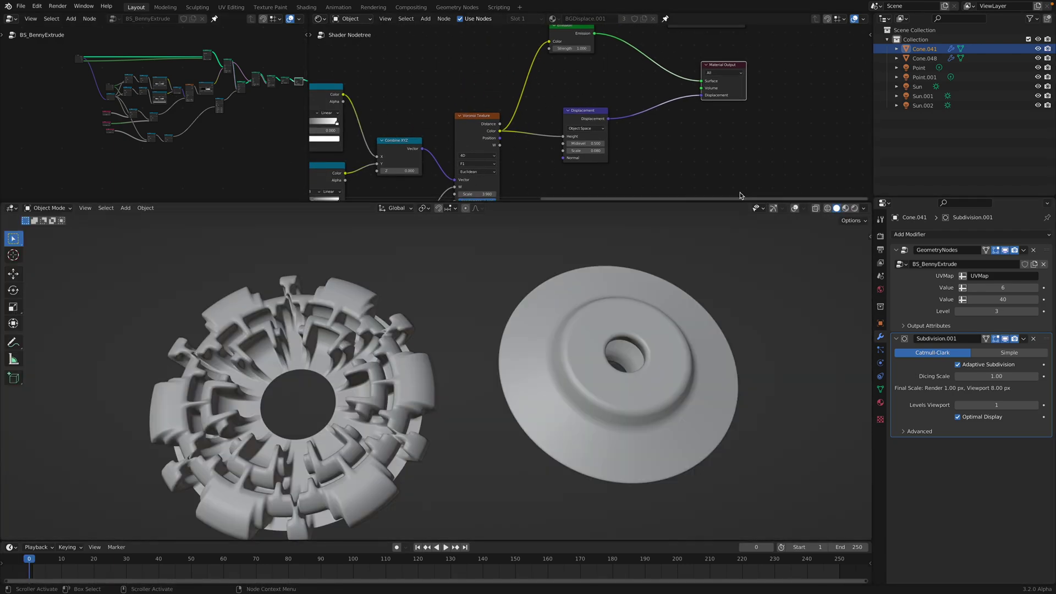
click(855, 209)
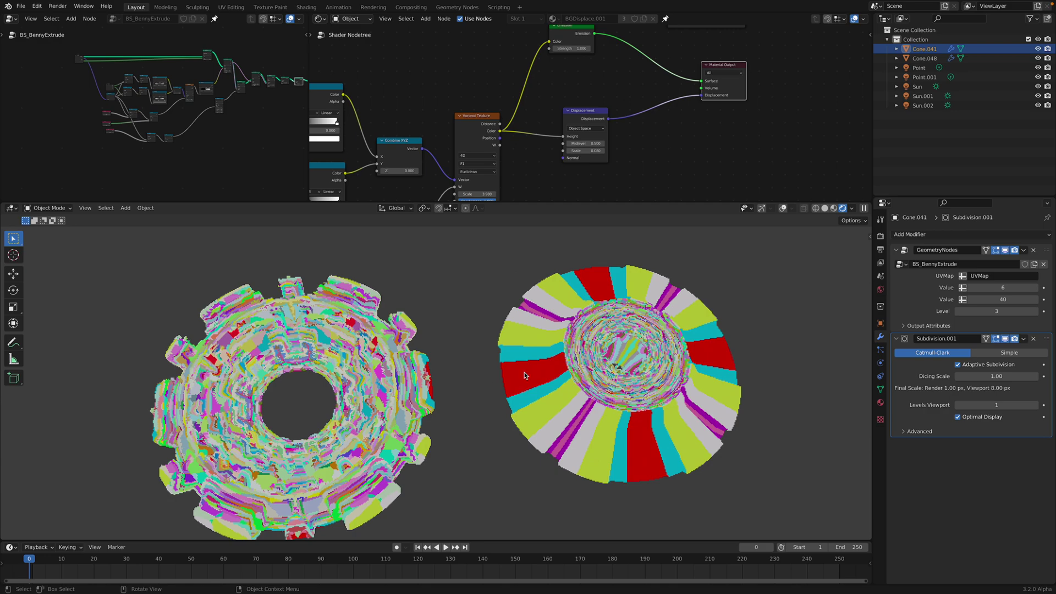
mouse_move(528, 343)
middle_down()
mouse_move(533, 298)
mouse_move(531, 338)
middle_up()
Step: Move the Material Output beside the Principled BSDF, connect that shader to its Surface input and return to Rendered shading
middle_drag(643, 133, 631, 156)
middle_drag(629, 95, 631, 135)
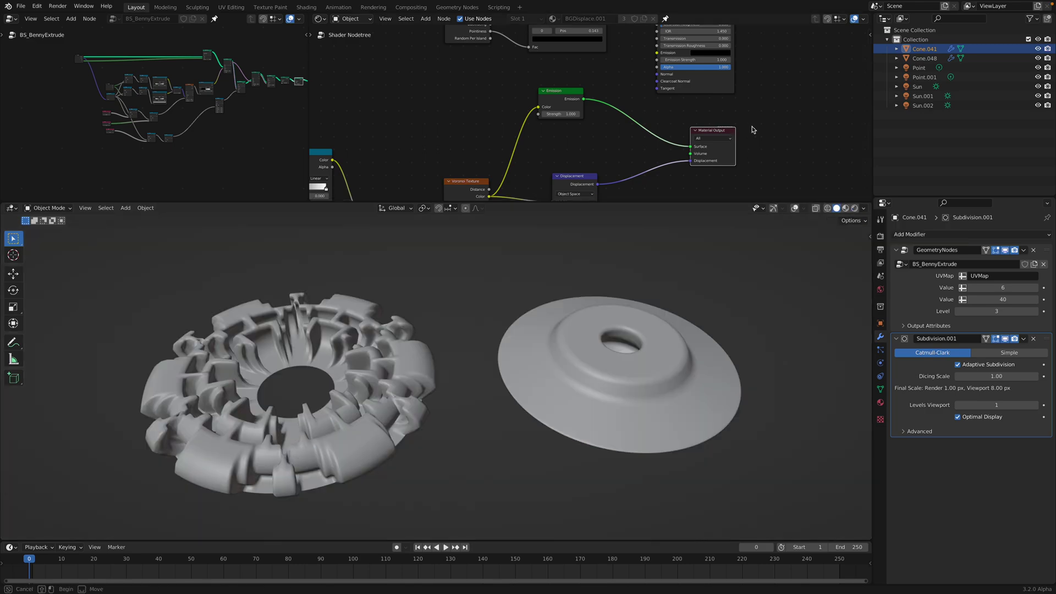
key(g)
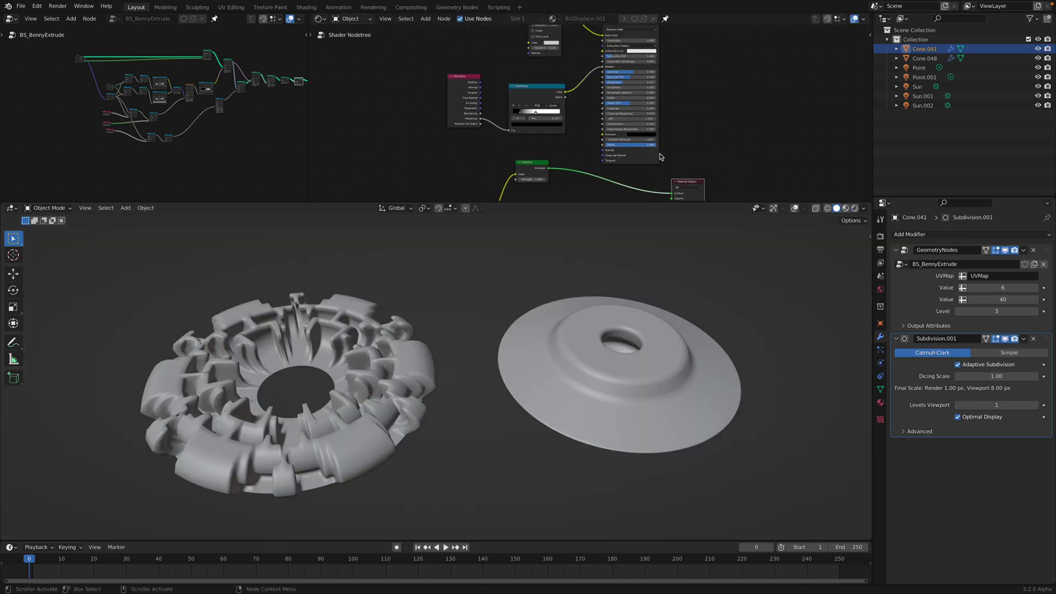
click(753, 83)
drag(656, 41, 733, 123)
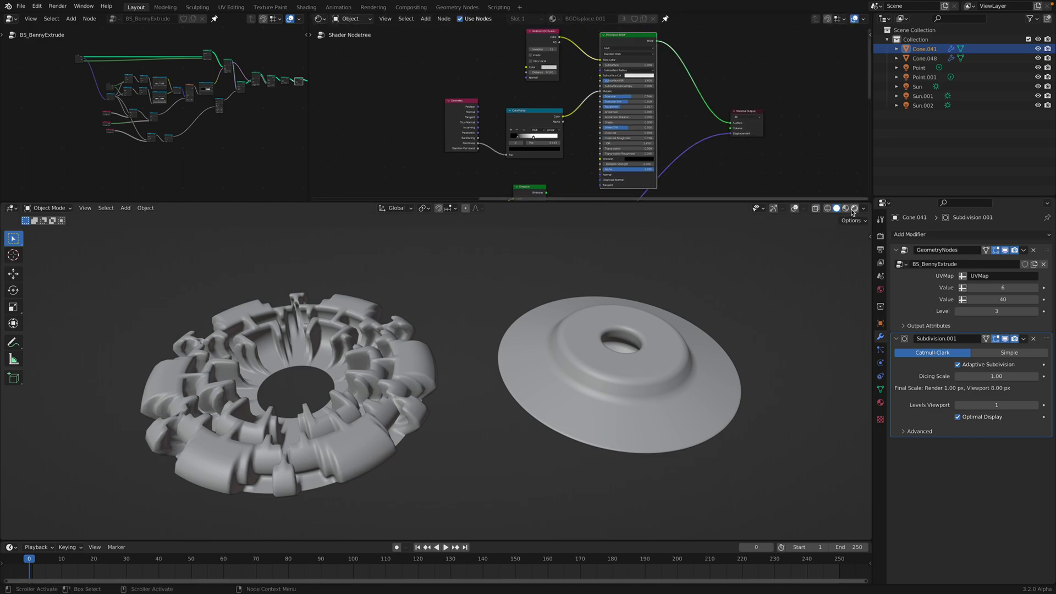
click(853, 209)
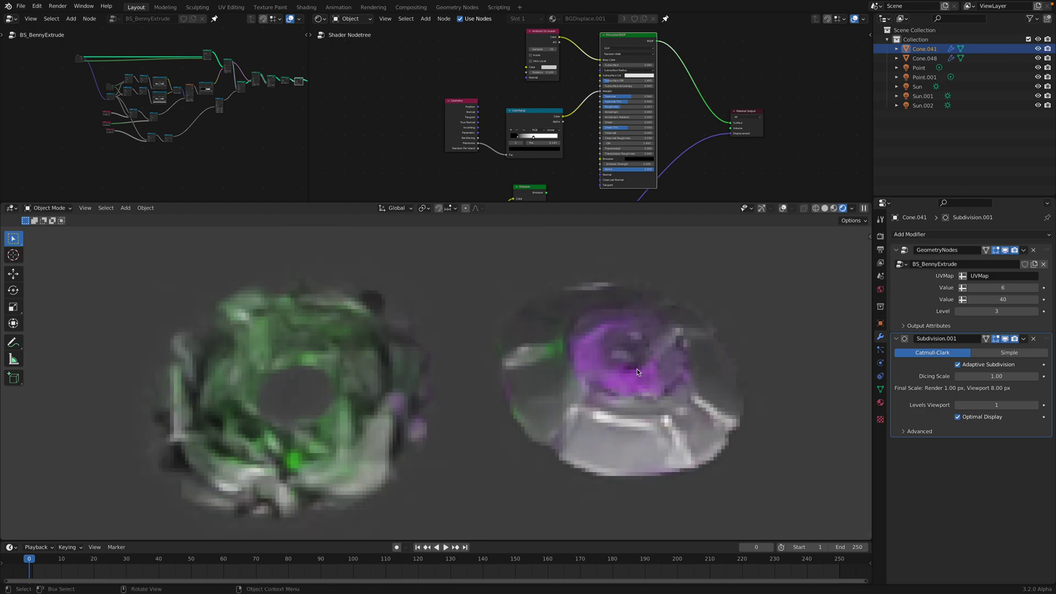
Step: Enlarge the node editor and connect the Voronoi Texture's Color to the Principled BSDF's Base Color
middle_drag(569, 186, 579, 125)
click(555, 132)
drag(544, 126, 550, 113)
middle_drag(566, 117, 551, 164)
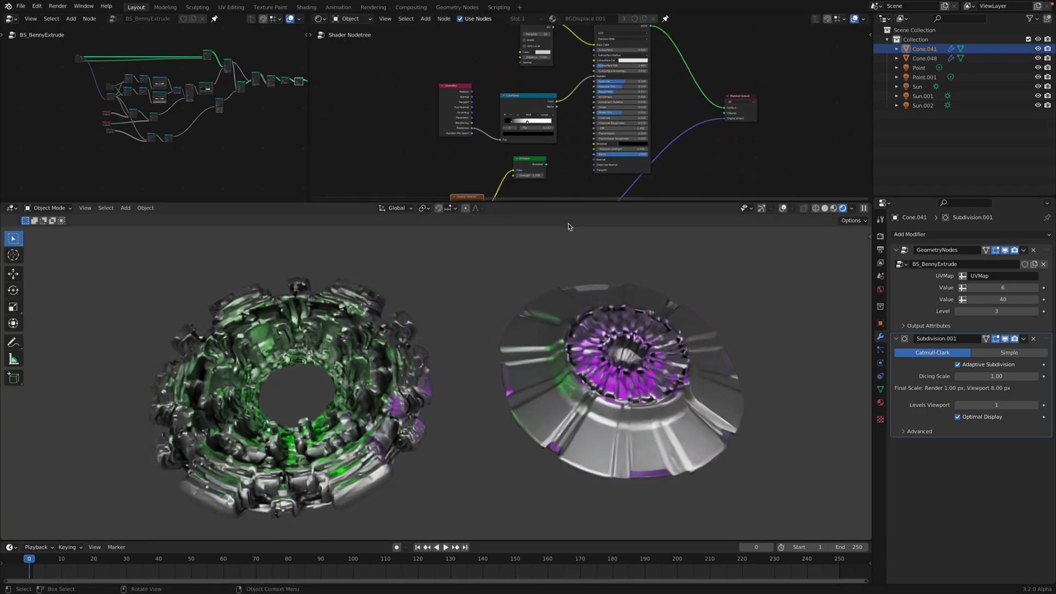
drag(570, 201, 569, 284)
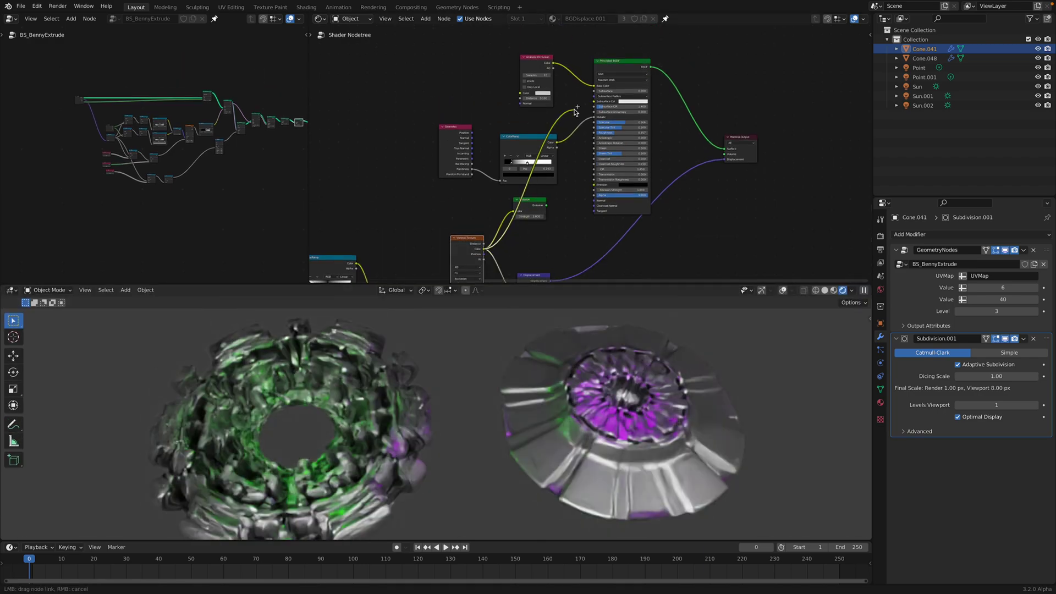
drag(593, 88, 594, 87)
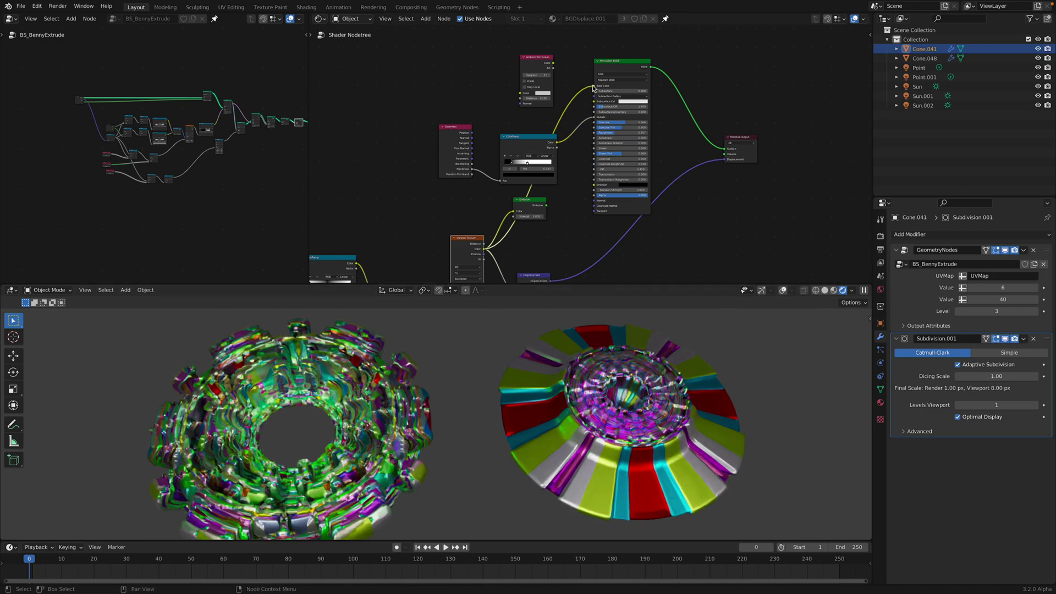
Step: Connect the Ambient Occlusion node's Color output to the Principled BSDF's Base Color again
drag(554, 63, 594, 85)
middle_drag(566, 82, 551, 119)
scroll(550, 119, up, 5)
scroll(550, 120, up, 1)
Step: Connect the Voronoi Texture's Color output to the Ambient Occlusion node's Color input and save the file
drag(506, 84, 514, 78)
middle_drag(486, 210, 507, 110)
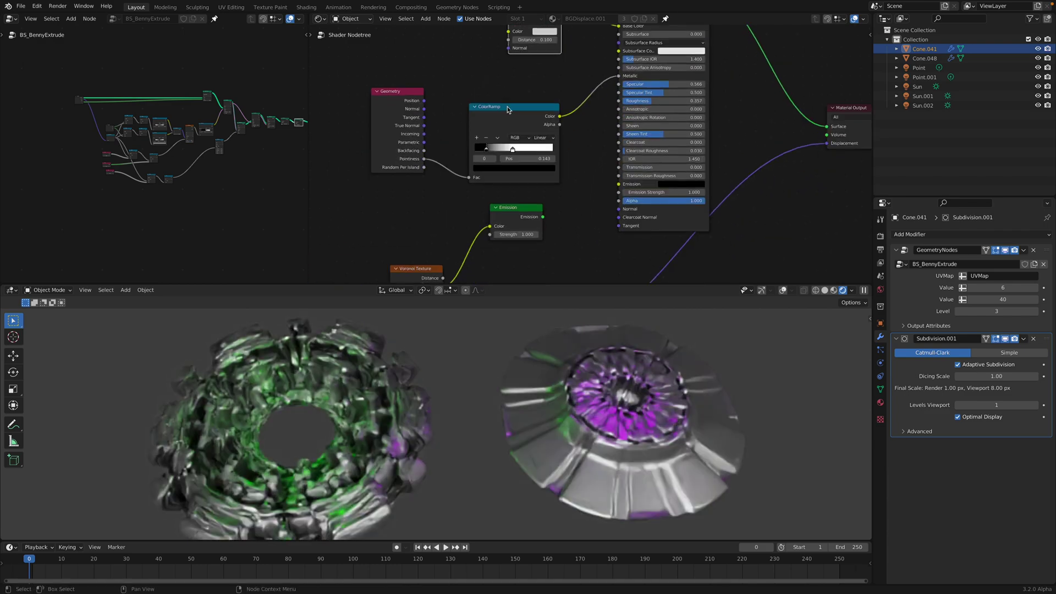
scroll(459, 258, down, 5)
middle_drag(459, 257, 496, 237)
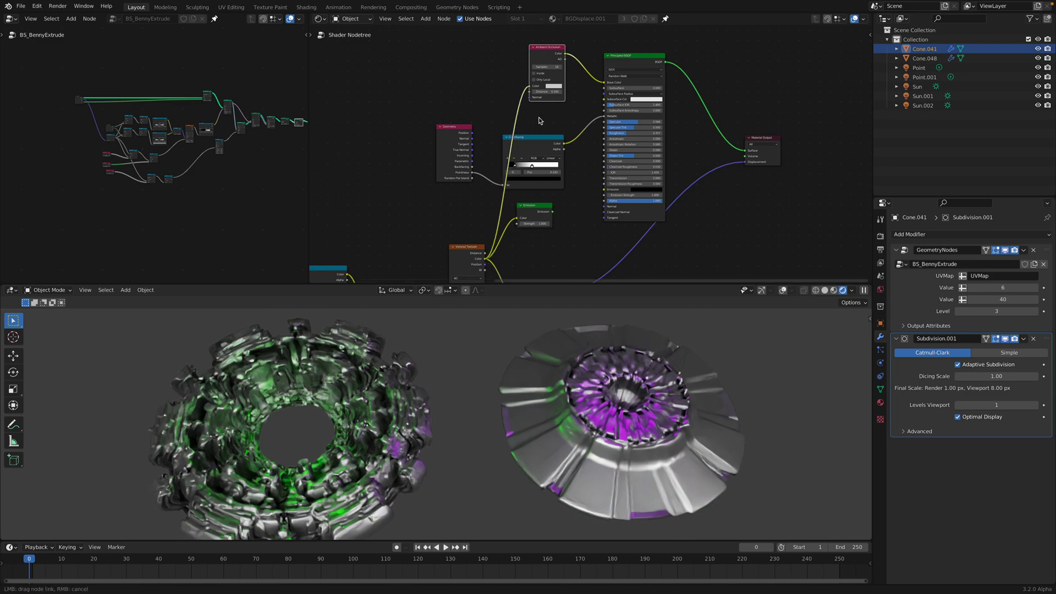
drag(539, 121, 542, 132)
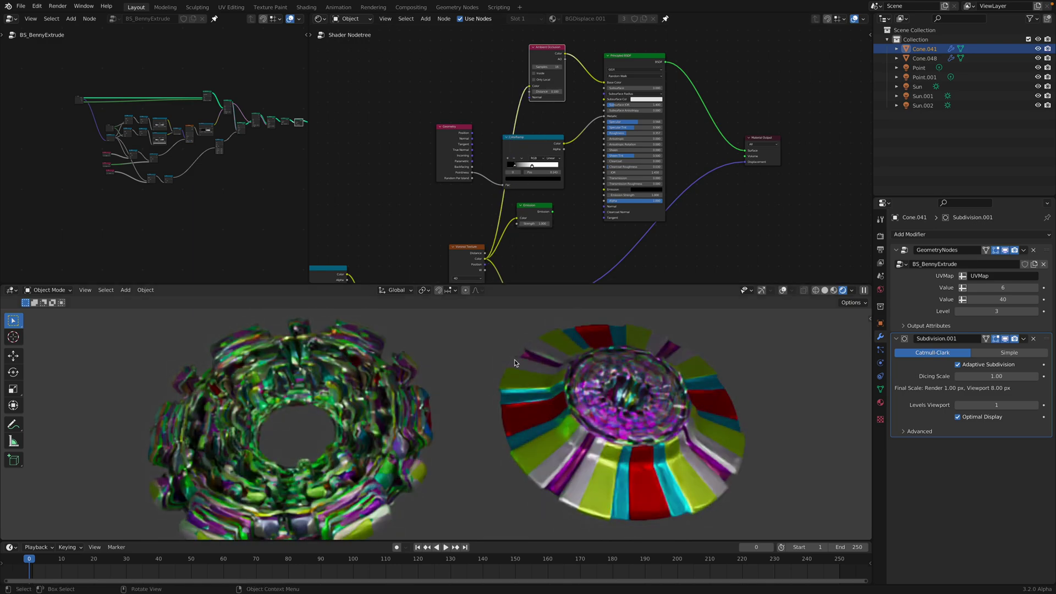
scroll(544, 244, up, 1)
middle_drag(542, 242, 564, 180)
key(ctrl+s)
Step: Set the Voronoi Texture's distance metric to Chebychev and its Scale to 2.800, and save the file
scroll(440, 247, up, 3)
middle_drag(433, 249, 606, 174)
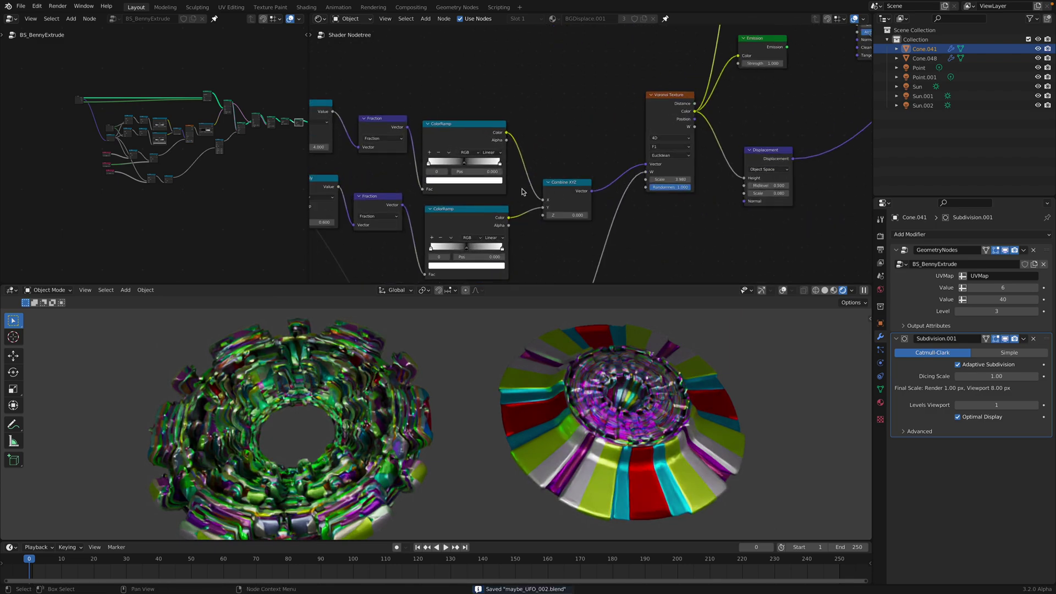
middle_drag(514, 184, 580, 171)
middle_drag(686, 183, 517, 213)
scroll(545, 188, up, 1)
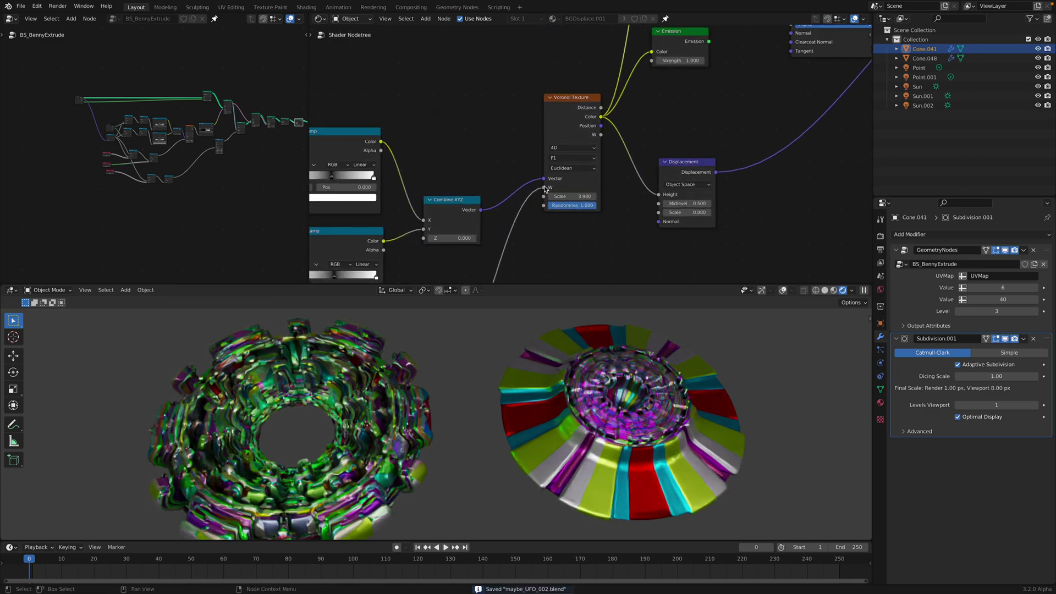
scroll(574, 172, up, 1)
click(576, 171)
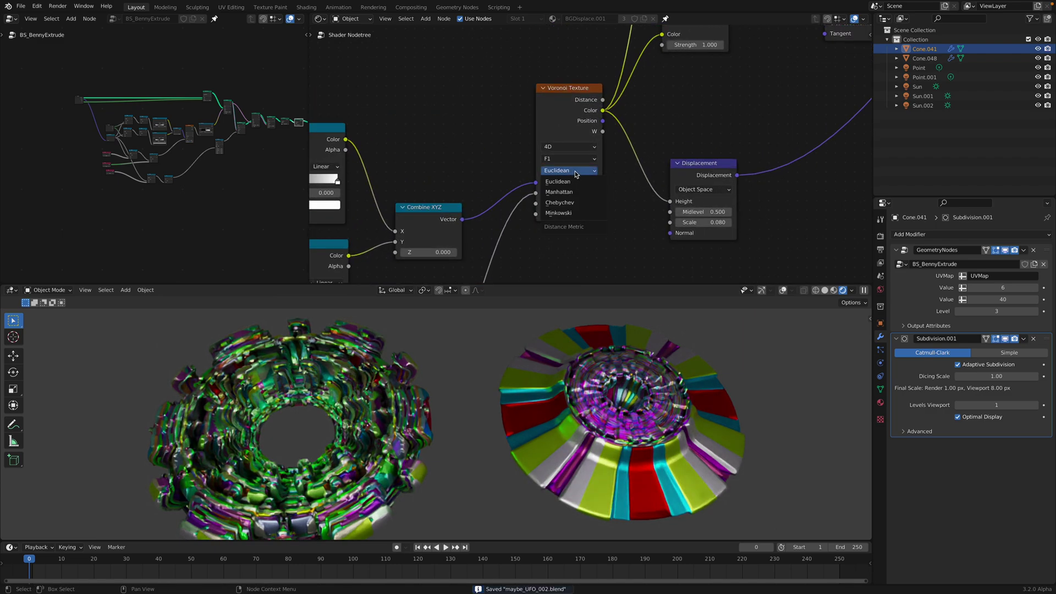
click(581, 203)
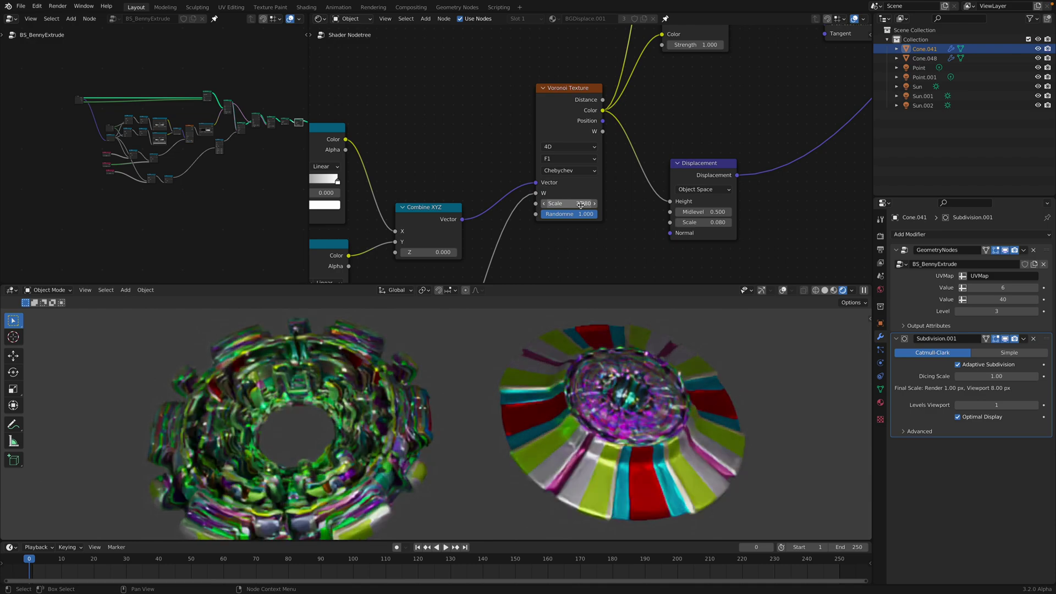
drag(579, 203, 606, 203)
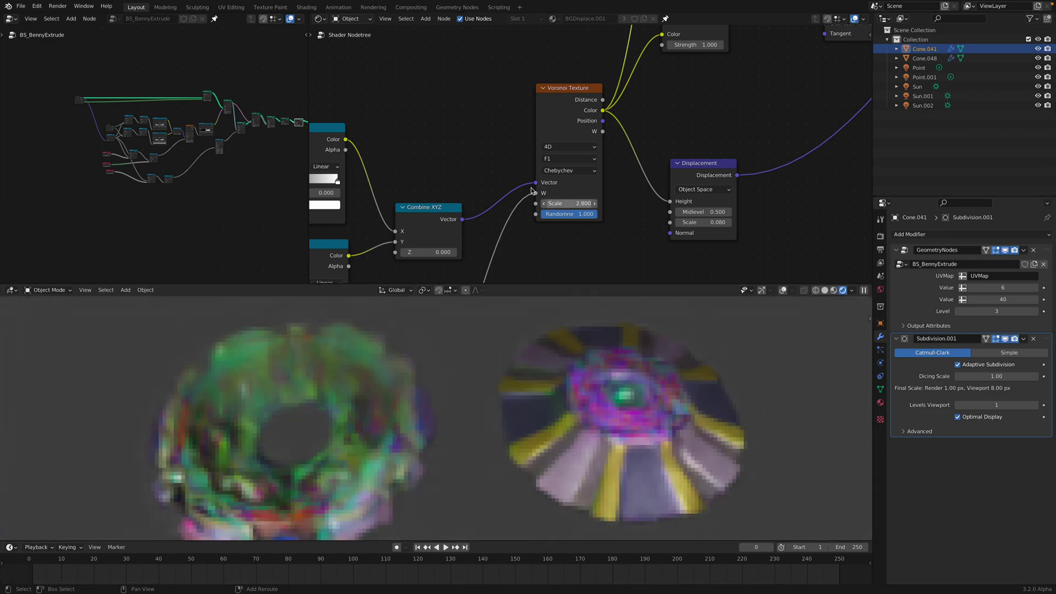
key(ctrl+s)
Step: Try 12 and 24 in the Value node feeding Add, set the X and Y Multiply values to 12 and 8, and save
scroll(419, 180, down, 1)
middle_drag(400, 197, 587, 116)
middle_drag(404, 176, 579, 158)
scroll(561, 185, down, 4)
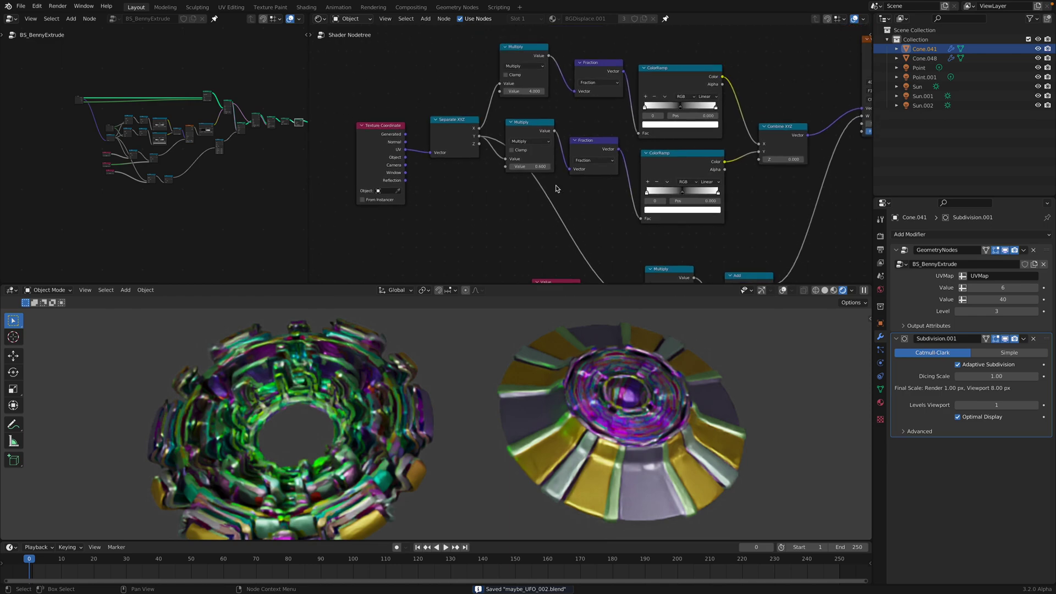
middle_drag(575, 237, 561, 126)
scroll(572, 149, up, 1)
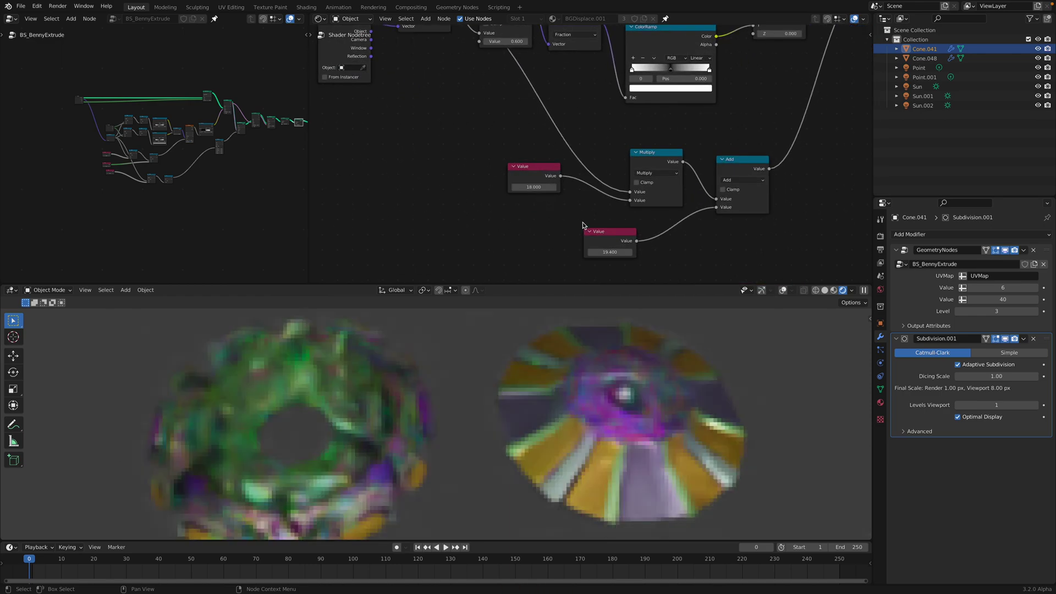
double_click(610, 253)
text(12)
key(Return)
double_click(616, 252)
text(24)
middle_drag(655, 258, 655, 420)
scroll(508, 142, up, 2)
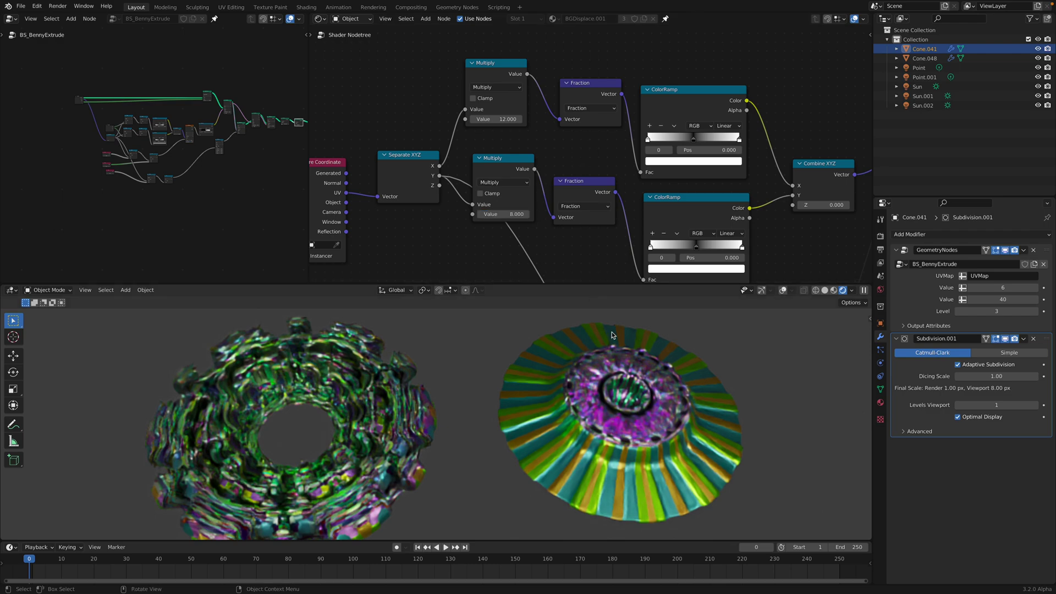
middle_drag(694, 232, 580, 192)
key(ctrl+s)
Step: Adjust the Voronoi Texture's Scale to 0.960
middle_drag(738, 174, 541, 215)
scroll(575, 203, up, 1)
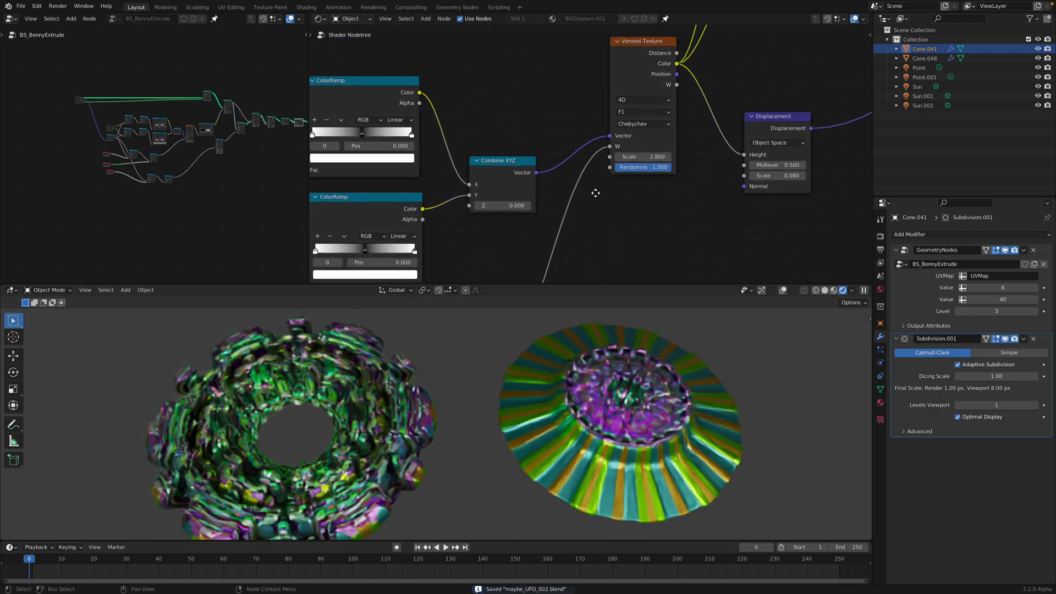
middle_drag(609, 185, 571, 210)
drag(600, 182, 612, 182)
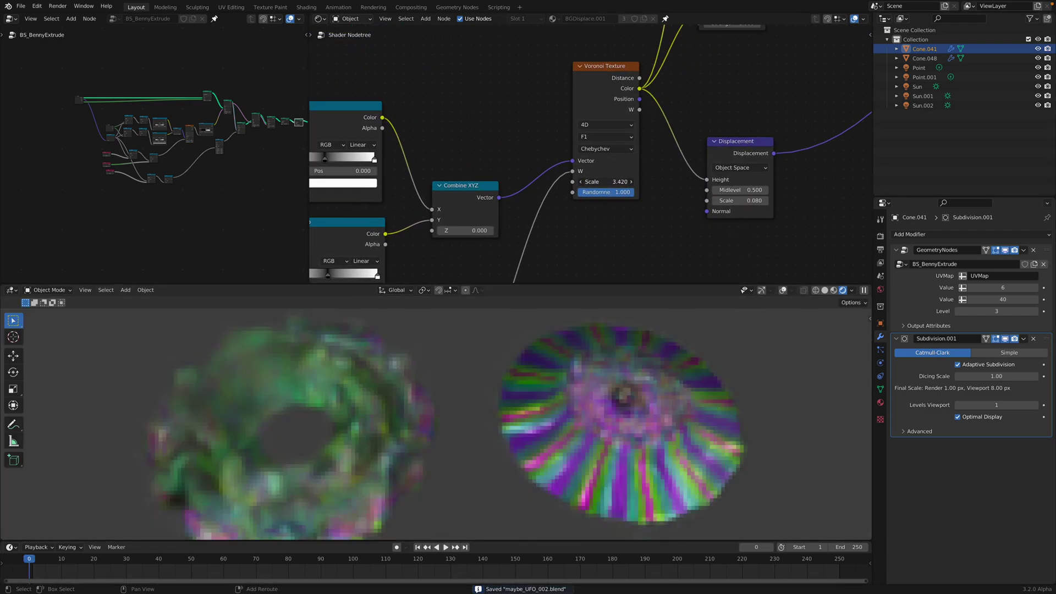
middle_drag(556, 207, 588, 140)
drag(644, 116, 627, 116)
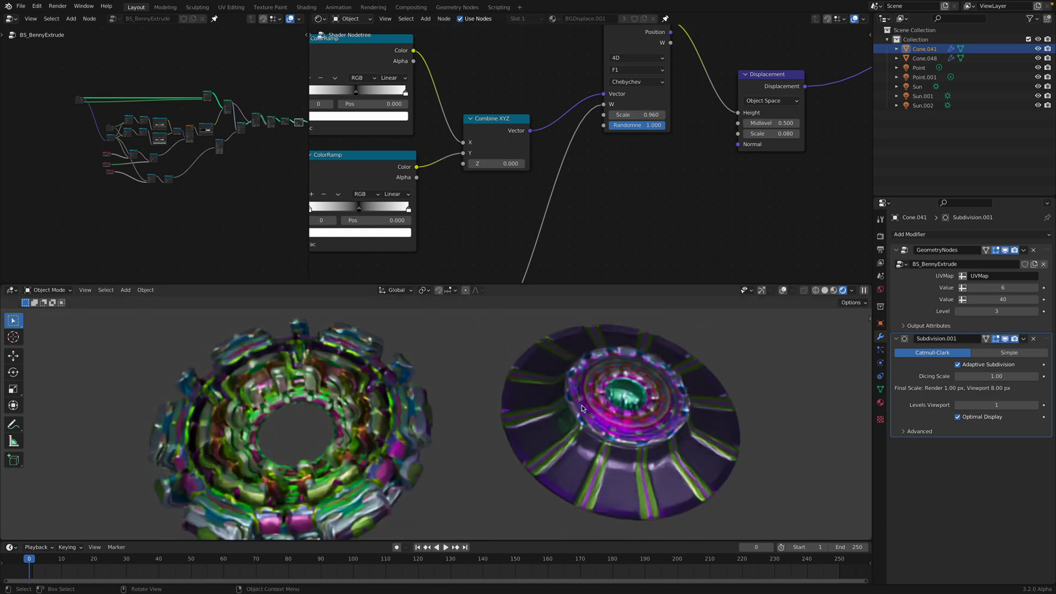
Step: Inspect both rendered discs in an enlarged viewport, return to Solid shading with a larger node editor, and save the file
drag(583, 285, 584, 170)
middle_drag(615, 342, 665, 356)
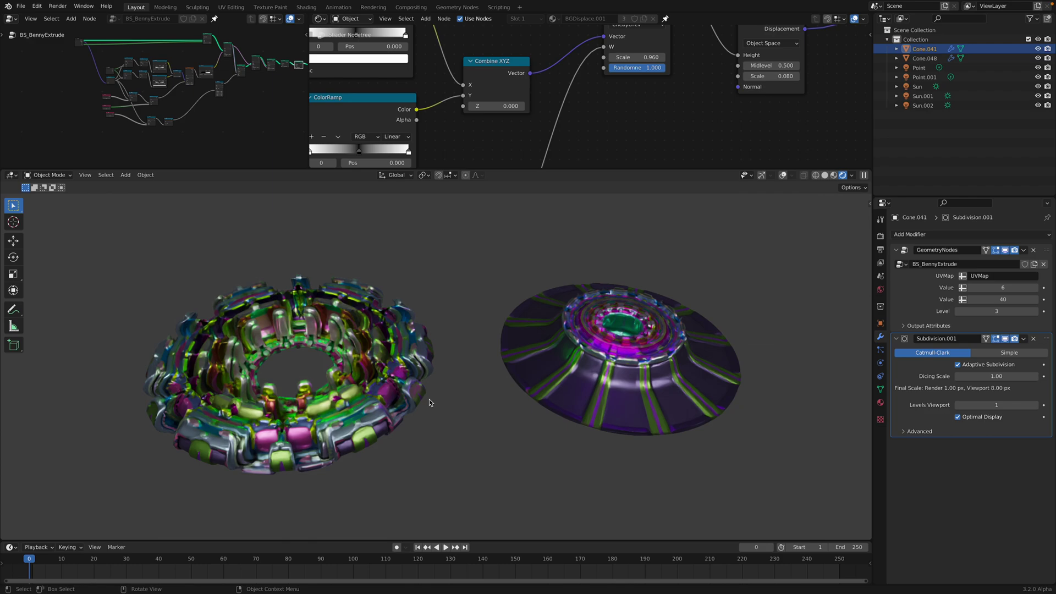
middle_drag(440, 404, 633, 200)
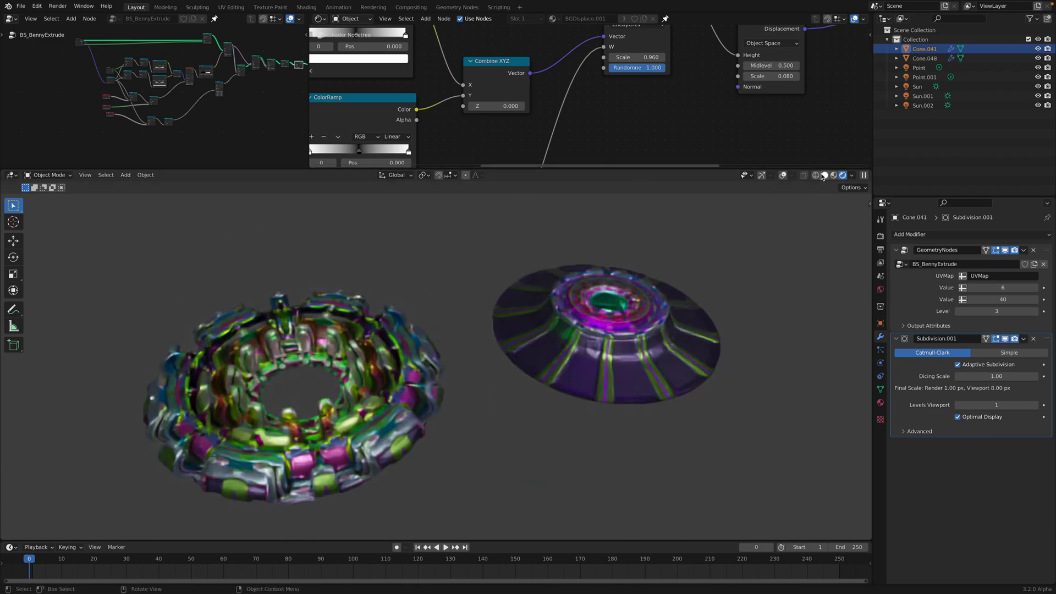
click(823, 175)
drag(567, 169, 566, 264)
scroll(560, 188, down, 5)
key(ctrl+s)
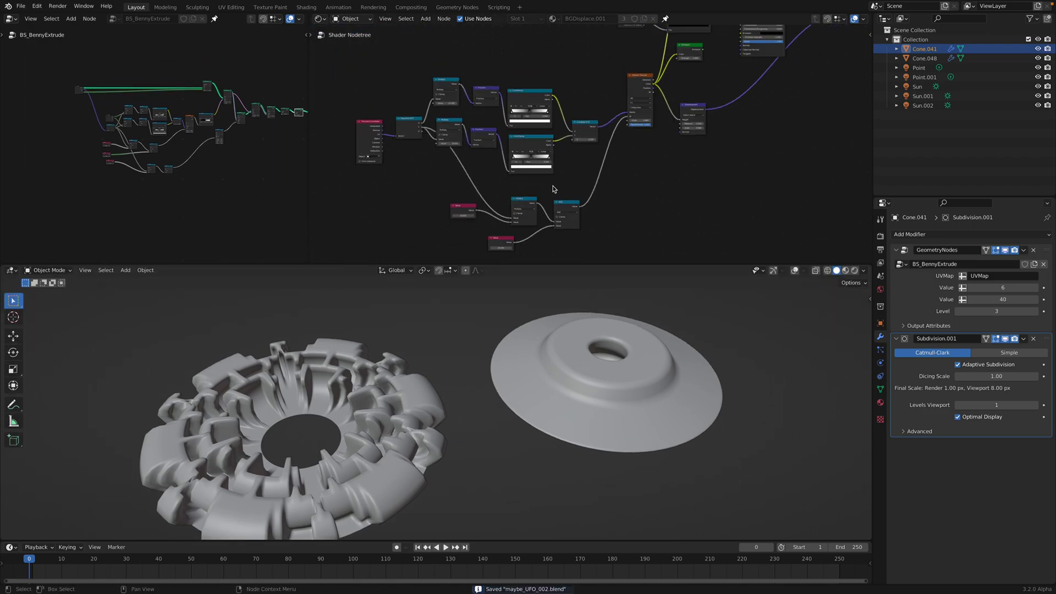
Step: Reposition the Texture Coordinate node just below and beside the Separate XYZ node
scroll(385, 129, up, 3)
middle_drag(694, 125, 539, 177)
scroll(591, 127, up, 1)
middle_drag(355, 178, 521, 144)
drag(479, 143, 454, 170)
scroll(462, 168, up, 3)
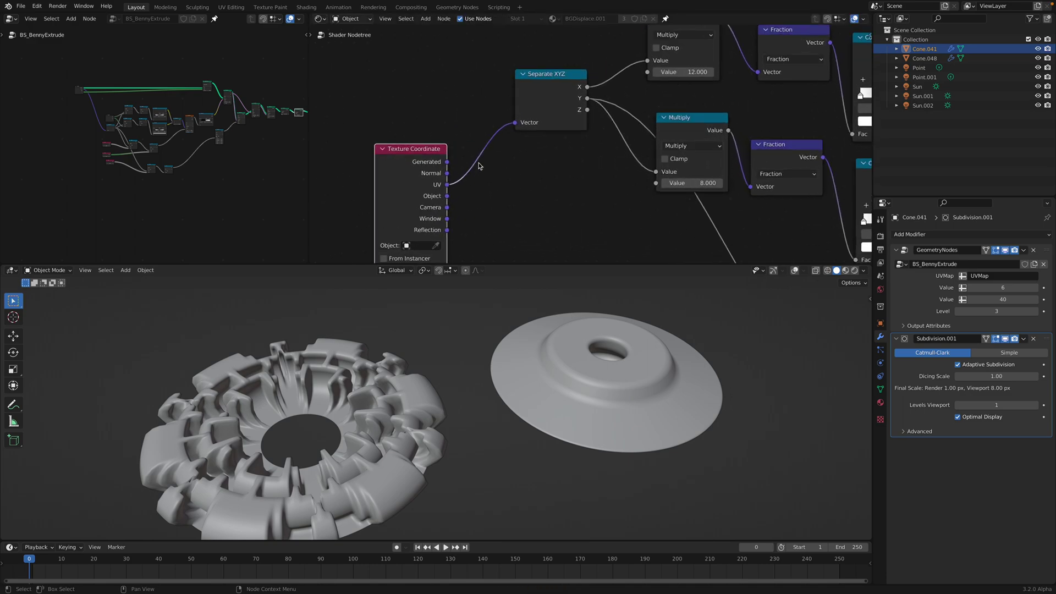
scroll(479, 166, up, 2)
drag(412, 159, 442, 113)
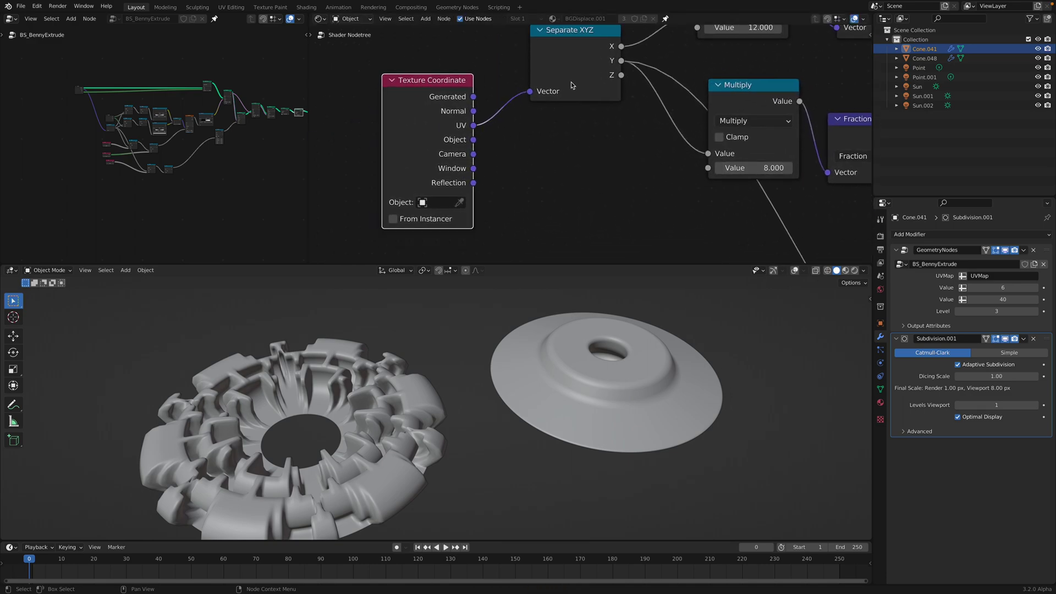
Step: Shift the Separate XYZ node and the two Multiply nodes slightly to tidy the start of the coordinate chain
scroll(464, 149, down, 1)
click(552, 114)
middle_drag(553, 114, 485, 164)
drag(485, 163, 484, 184)
drag(611, 85, 604, 61)
drag(616, 216, 599, 176)
middle_drag(600, 179, 539, 183)
drag(549, 167, 544, 163)
drag(555, 78, 545, 58)
Step: Move the two Fraction nodes and their ColorRamp nodes slightly upward
scroll(587, 133, down, 1)
middle_drag(587, 133, 486, 89)
drag(538, 85, 532, 65)
drag(538, 178, 532, 136)
middle_drag(569, 104, 508, 144)
drag(587, 120, 581, 98)
drag(601, 227, 588, 207)
Step: Nudge the Combine XYZ and Voronoi Texture nodes slightly upward
scroll(582, 197, down, 1)
middle_drag(582, 196, 496, 148)
scroll(496, 148, down, 2)
drag(611, 149, 606, 122)
scroll(615, 117, down, 2)
middle_drag(626, 110, 519, 161)
scroll(493, 149, up, 3)
middle_drag(526, 108, 486, 163)
drag(532, 176, 529, 168)
Step: Move the metallic ColorRamp node into place between the Geometry node and the Principled BSDF, and review both discs
scroll(552, 146, down, 2)
middle_drag(612, 107, 457, 224)
drag(480, 147, 509, 148)
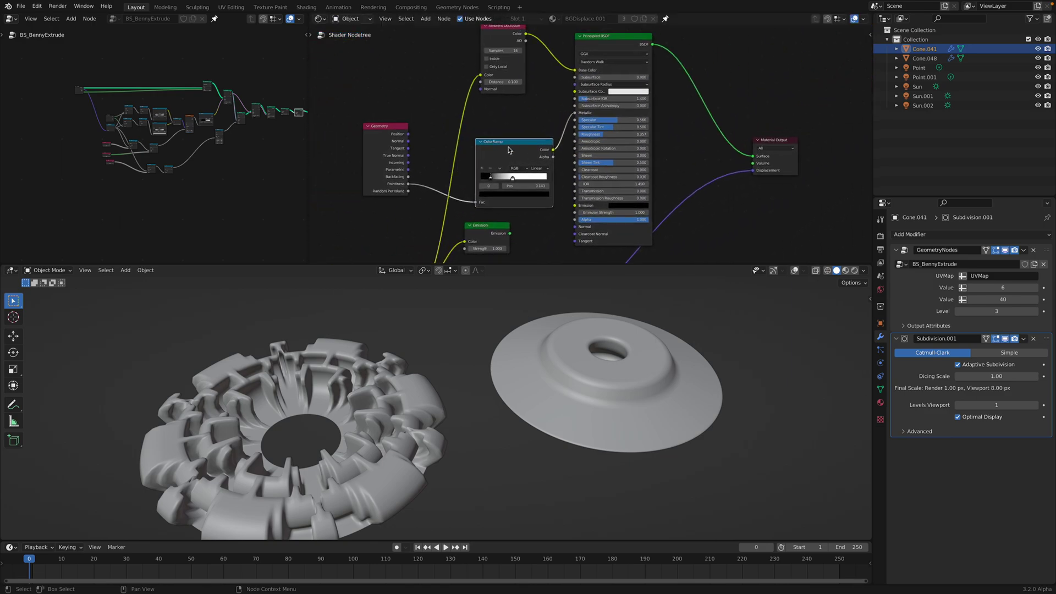
middle_drag(546, 123, 634, 118)
scroll(194, 137, up, 1)
middle_drag(194, 137, 162, 157)
middle_drag(341, 352, 468, 398)
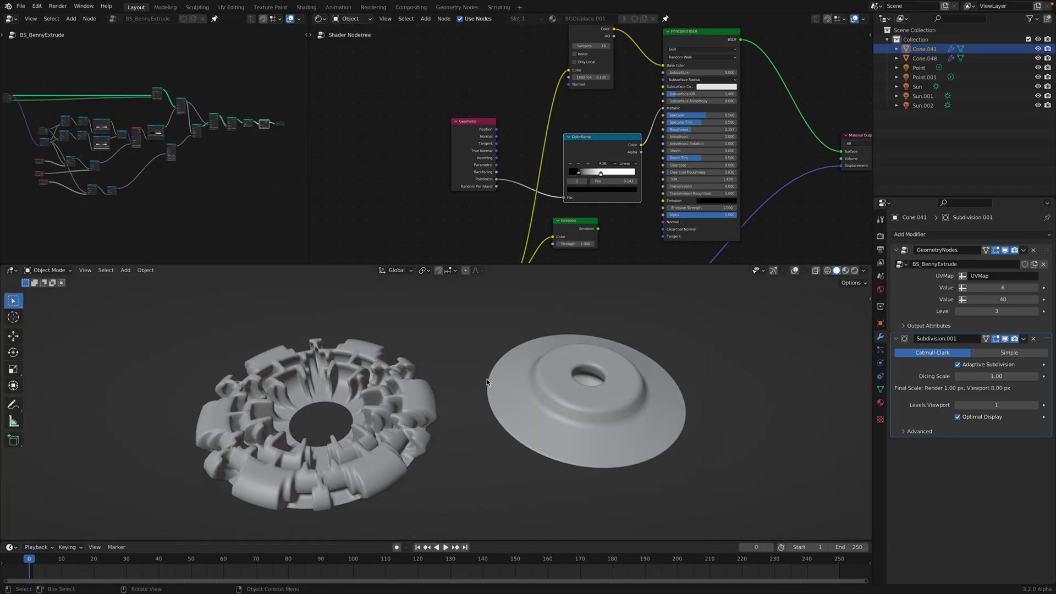